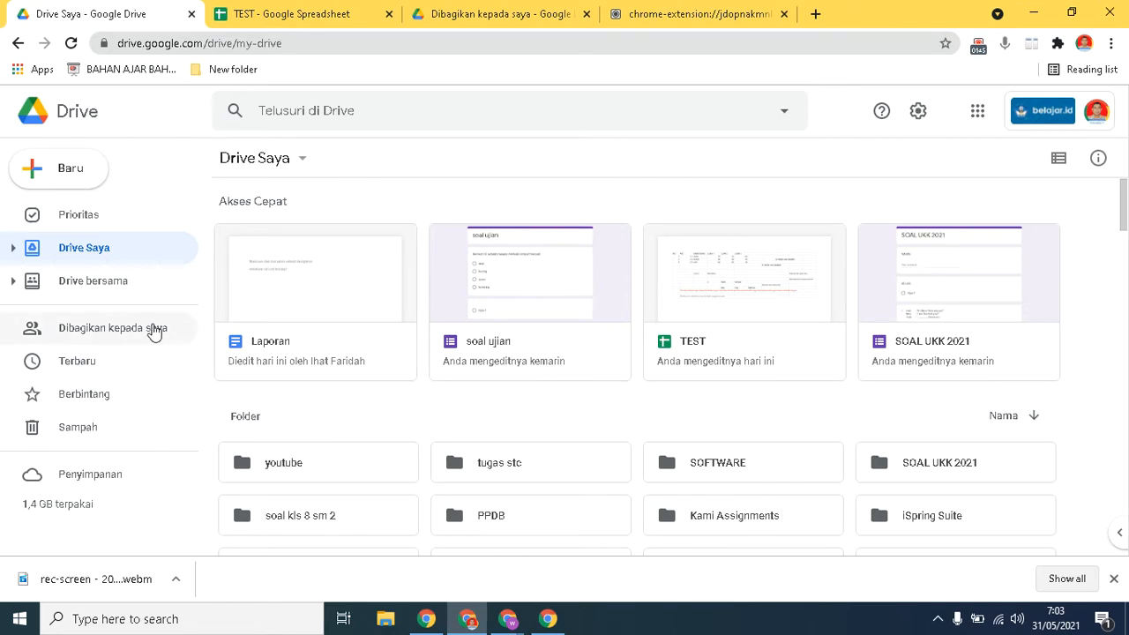
View the list of shared drives (Drive bersama) and return to Drive Saya.
{"action": "left_click", "coordinate": [104, 282]}
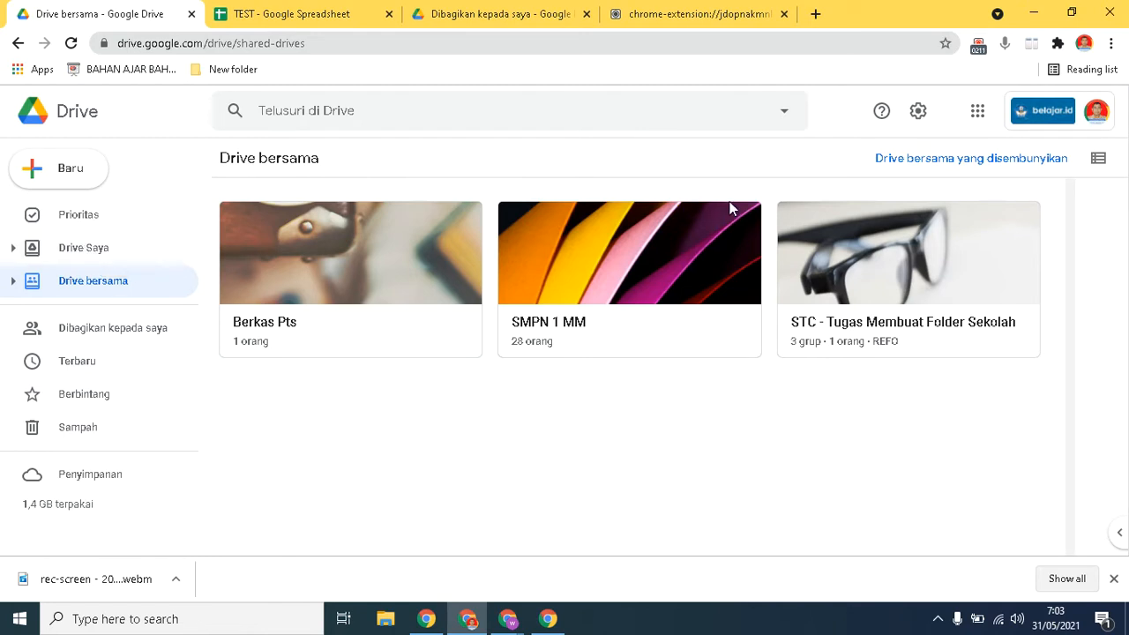
{"action": "left_click", "coordinate": [77, 250]}
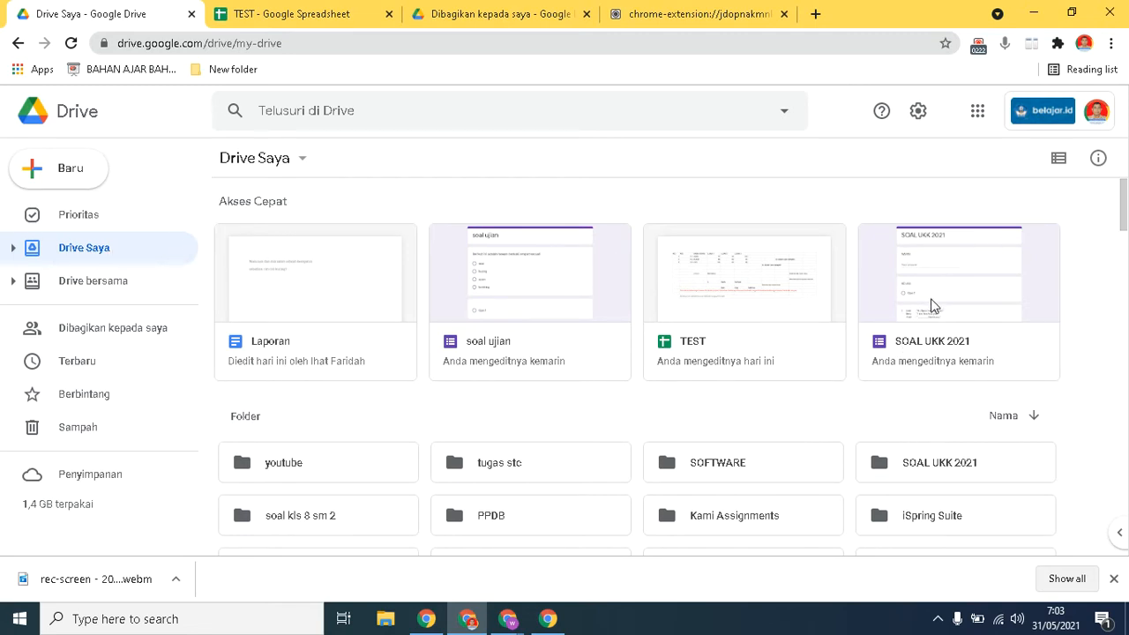
{"action": "left_click_drag", "start_coordinate": [1123, 222], "coordinate": [1121, 185]}
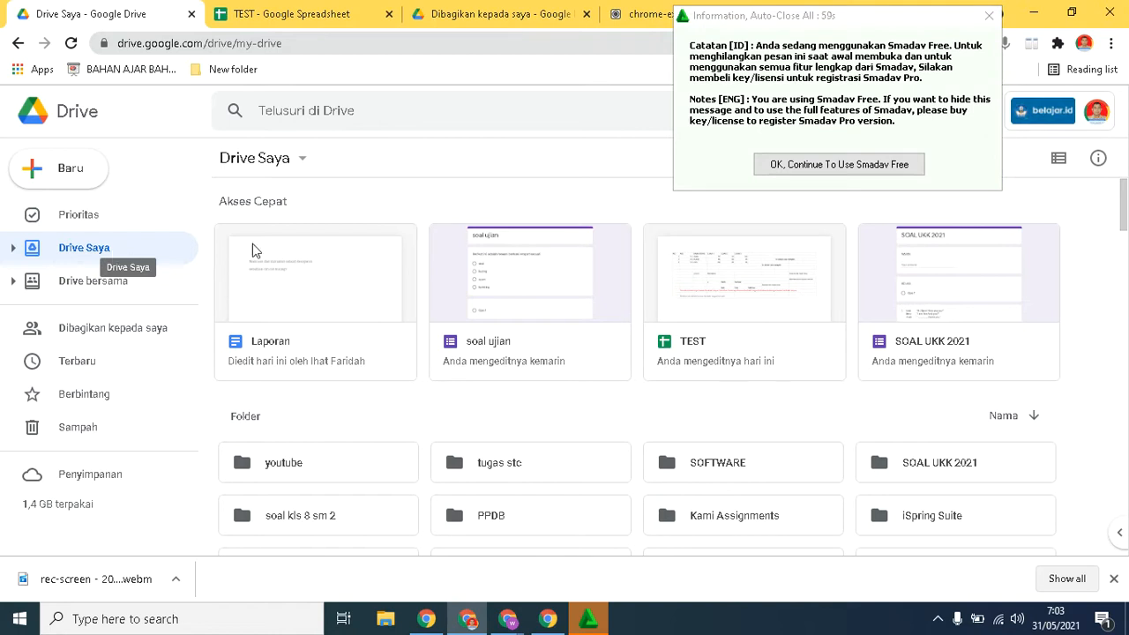
Dismiss the Smadav Free notice and close the Smadav antivirus window.
{"action": "left_click", "coordinate": [791, 166]}
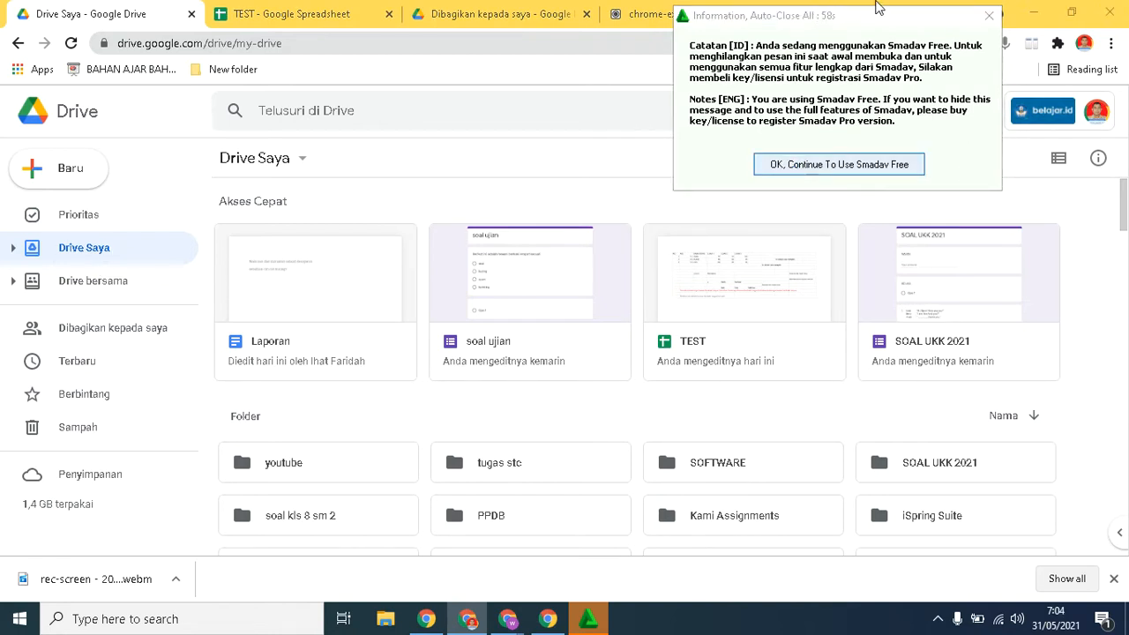
{"action": "left_click", "coordinate": [989, 22]}
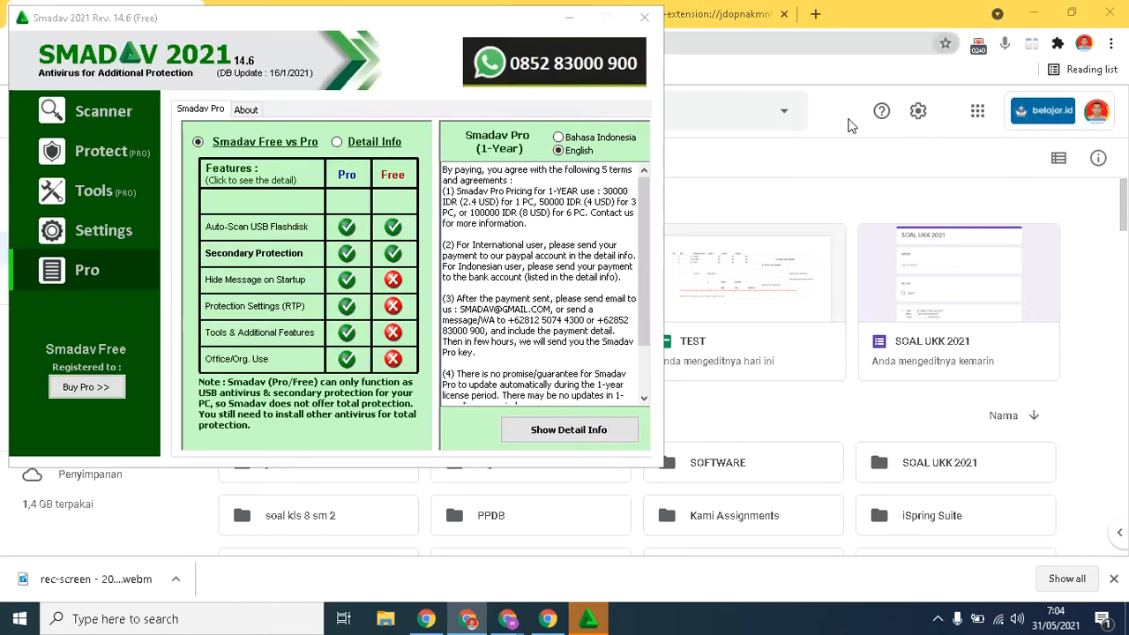
{"action": "left_click", "coordinate": [647, 19]}
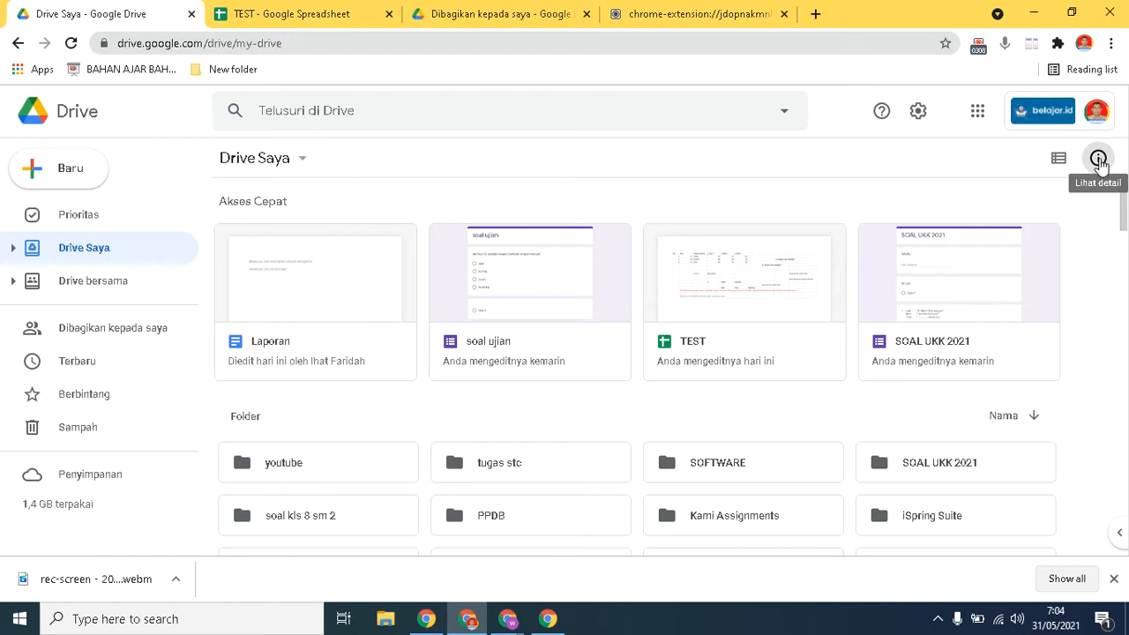
Show the details of Drive Saya and examine its activity history from today back through earlier entries.
{"action": "left_click", "coordinate": [1098, 159]}
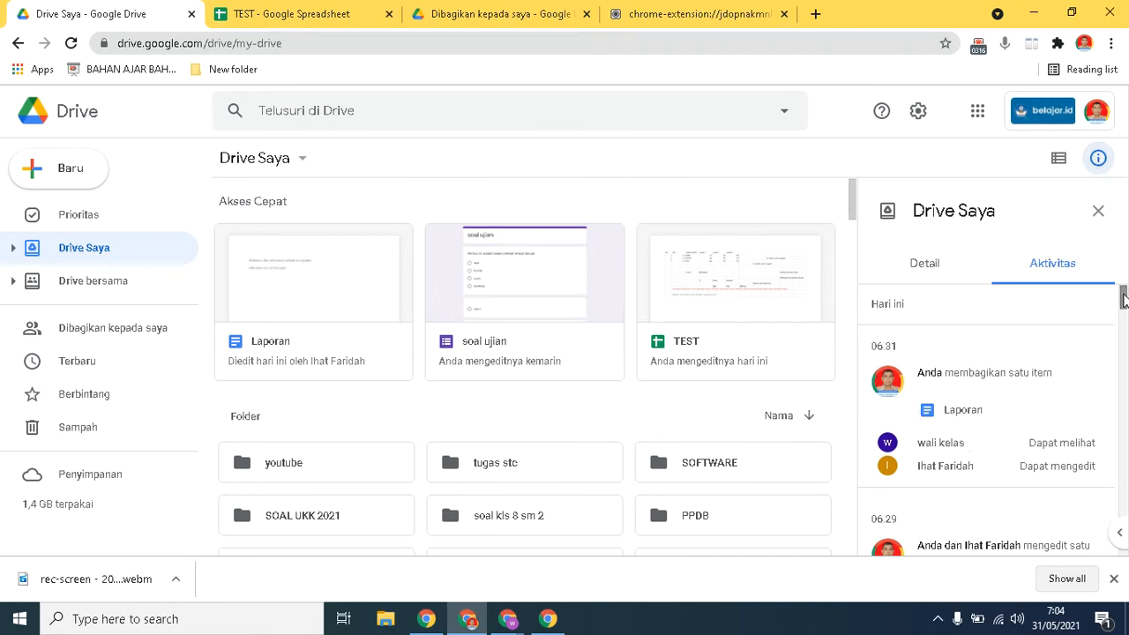
{"action": "left_click_drag", "start_coordinate": [1118, 295], "coordinate": [1124, 289]}
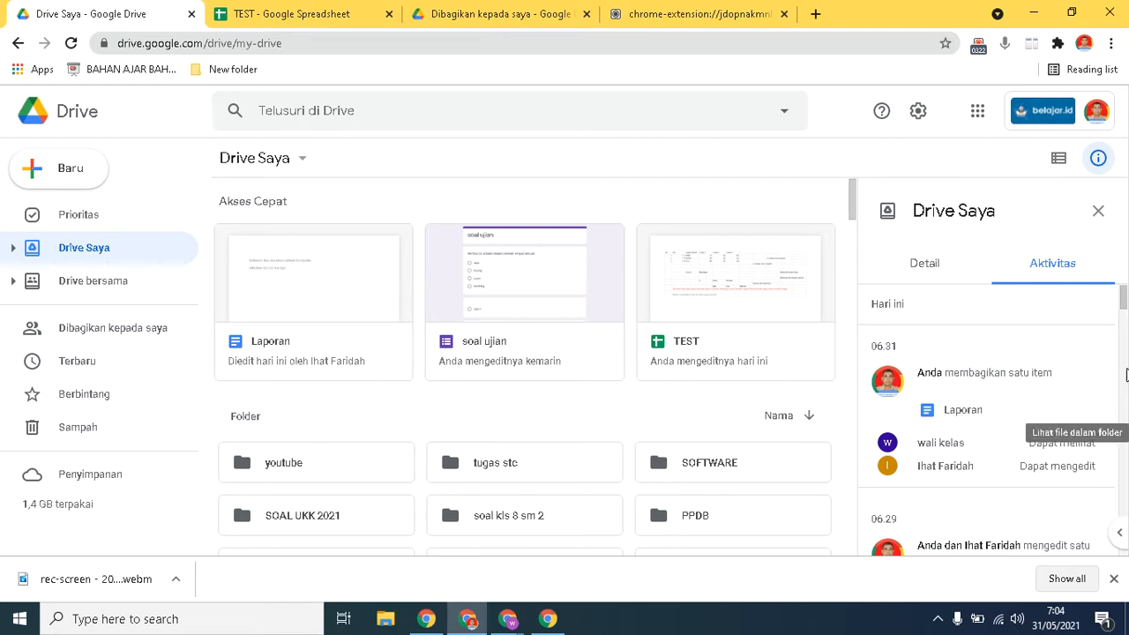
{"action": "left_click_drag", "start_coordinate": [1123, 299], "coordinate": [1122, 314]}
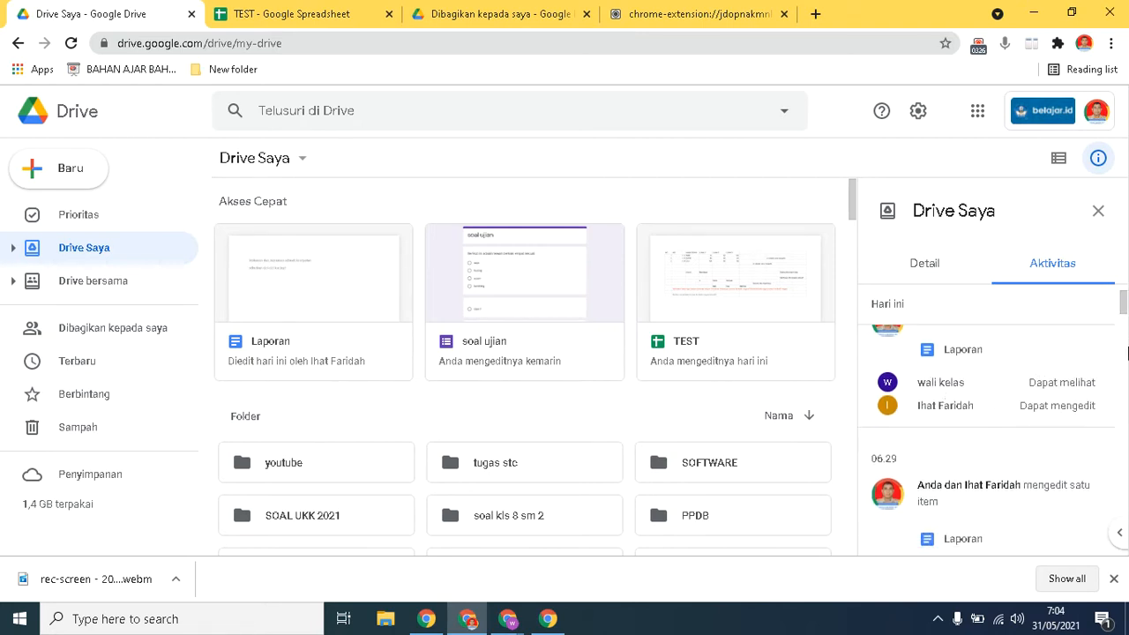
{"action": "left_click_drag", "start_coordinate": [1123, 304], "coordinate": [1125, 330]}
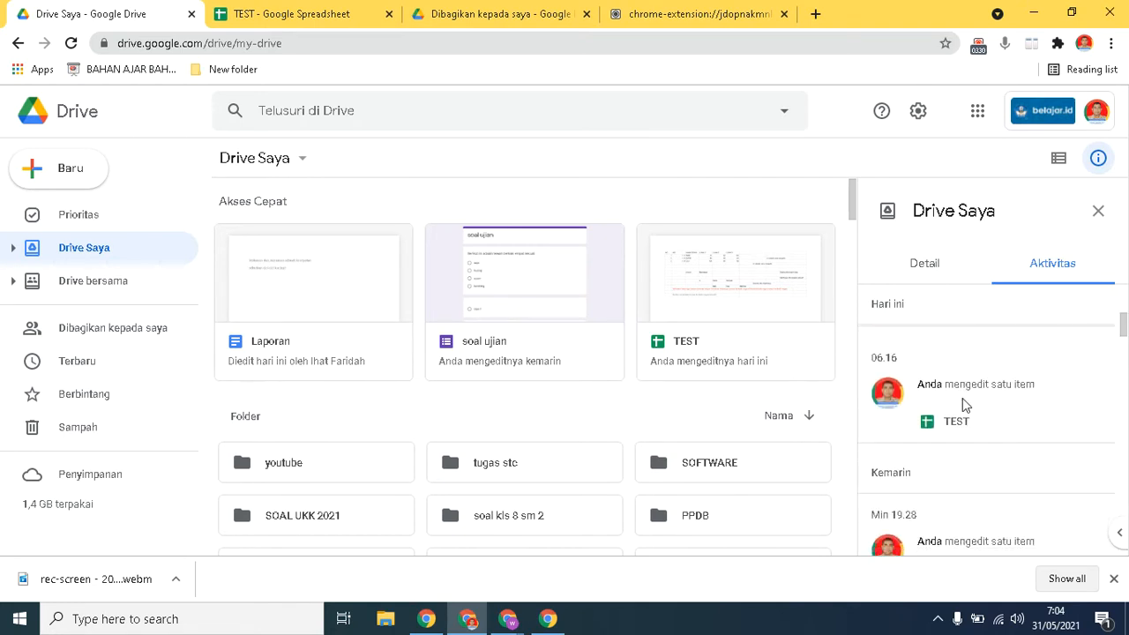
{"action": "left_click_drag", "start_coordinate": [1124, 328], "coordinate": [1126, 394]}
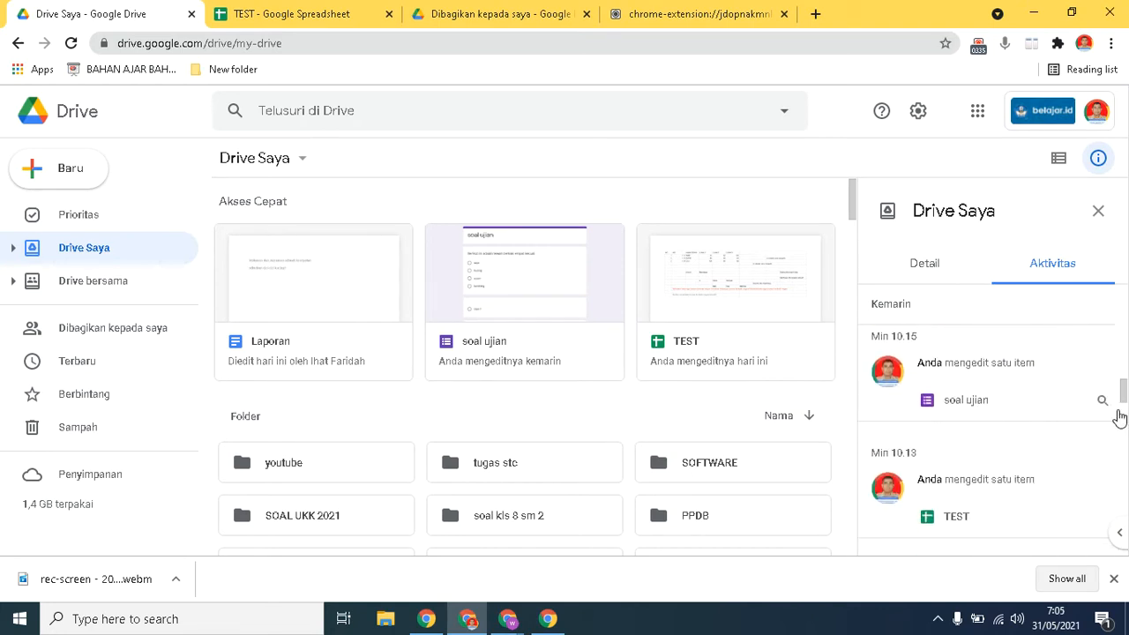
{"action": "scroll", "coordinate": [1126, 416], "scroll_direction": "down", "scroll_amount": 1}
{"action": "left_click_drag", "start_coordinate": [1126, 417], "coordinate": [1121, 293]}
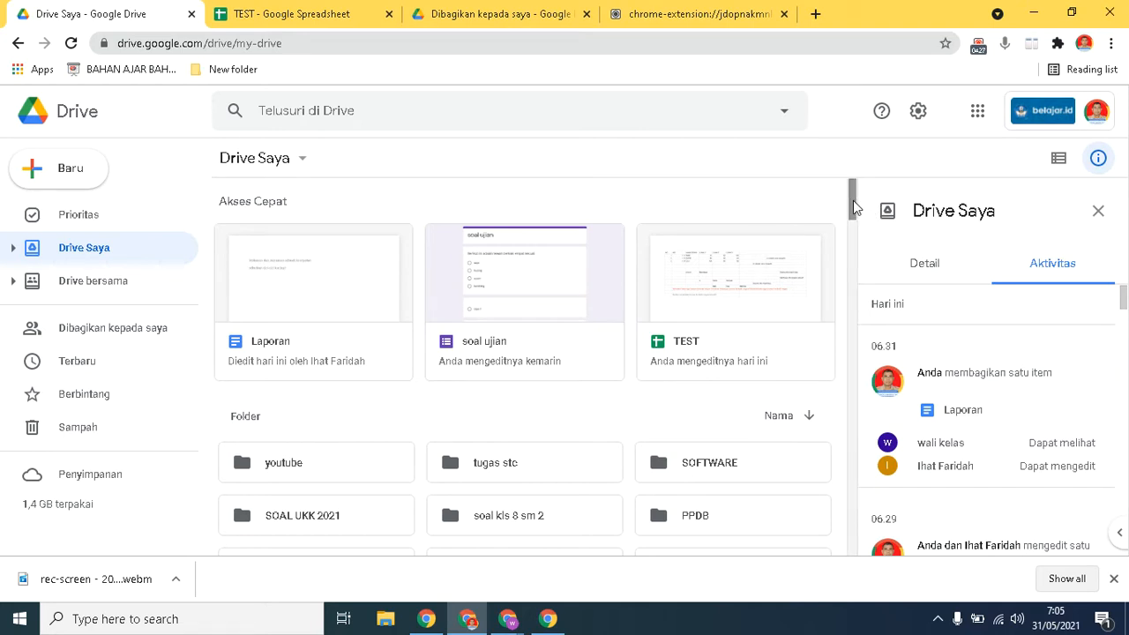
Expand the Drive Saya folder tree and open the Classroom folder.
{"action": "scroll", "coordinate": [855, 207], "scroll_direction": "down", "scroll_amount": 2}
{"action": "scroll", "coordinate": [855, 206], "scroll_direction": "up", "scroll_amount": 2}
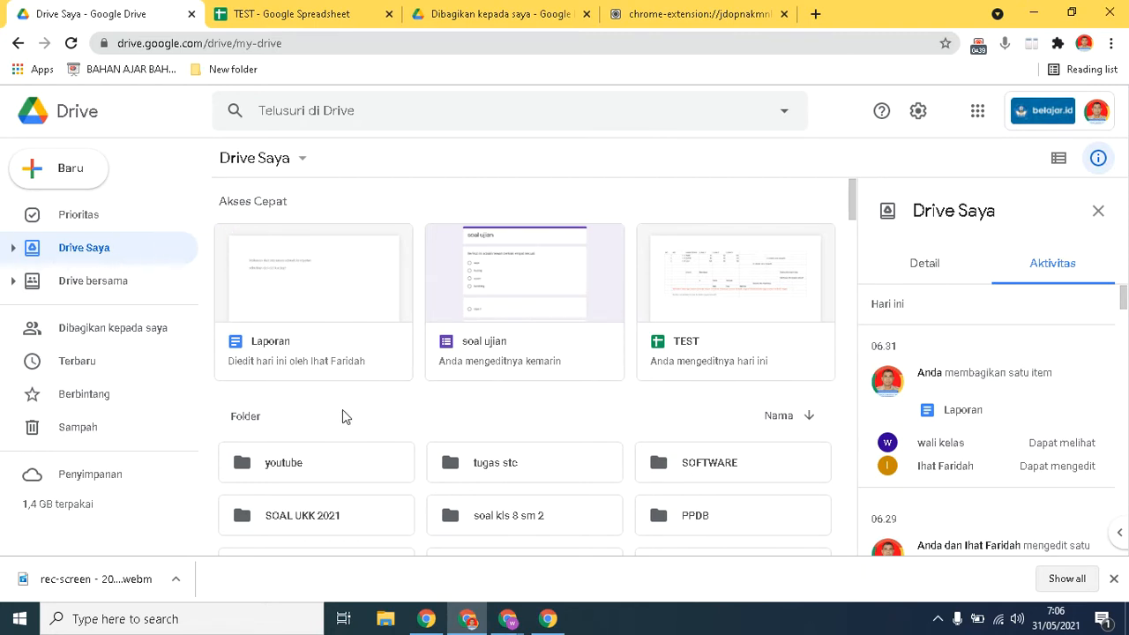
{"action": "mouse_move", "coordinate": [852, 199]}
{"action": "left_mouse_down"}
{"action": "mouse_move", "coordinate": [854, 247]}
{"action": "mouse_move", "coordinate": [864, 209]}
{"action": "left_mouse_up"}
{"action": "left_click", "coordinate": [89, 252]}
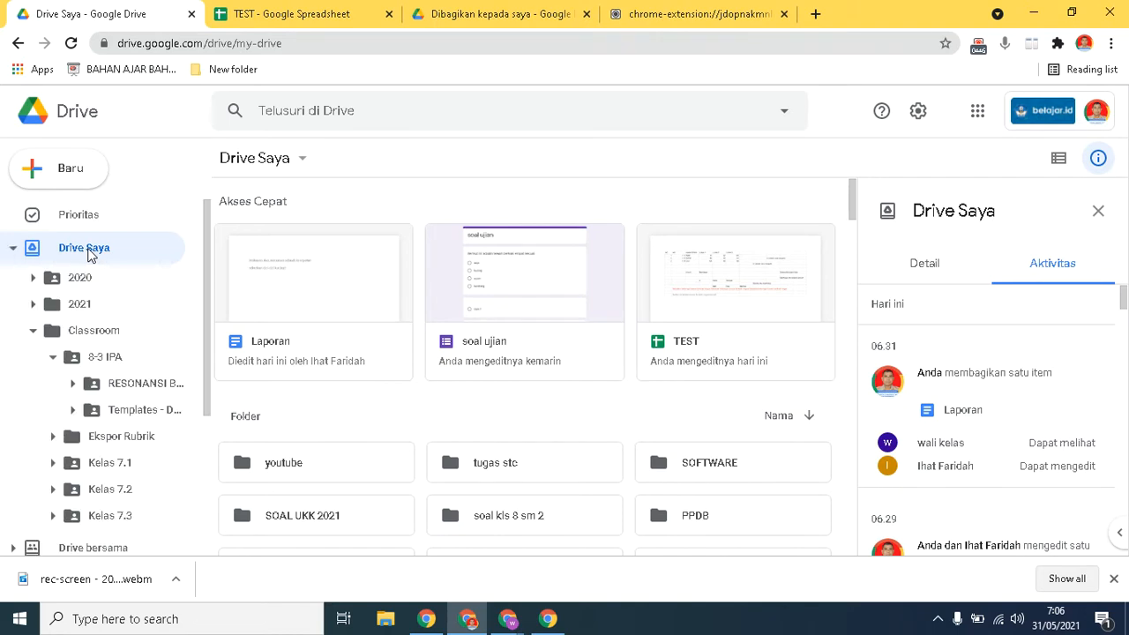
{"action": "left_click", "coordinate": [90, 333]}
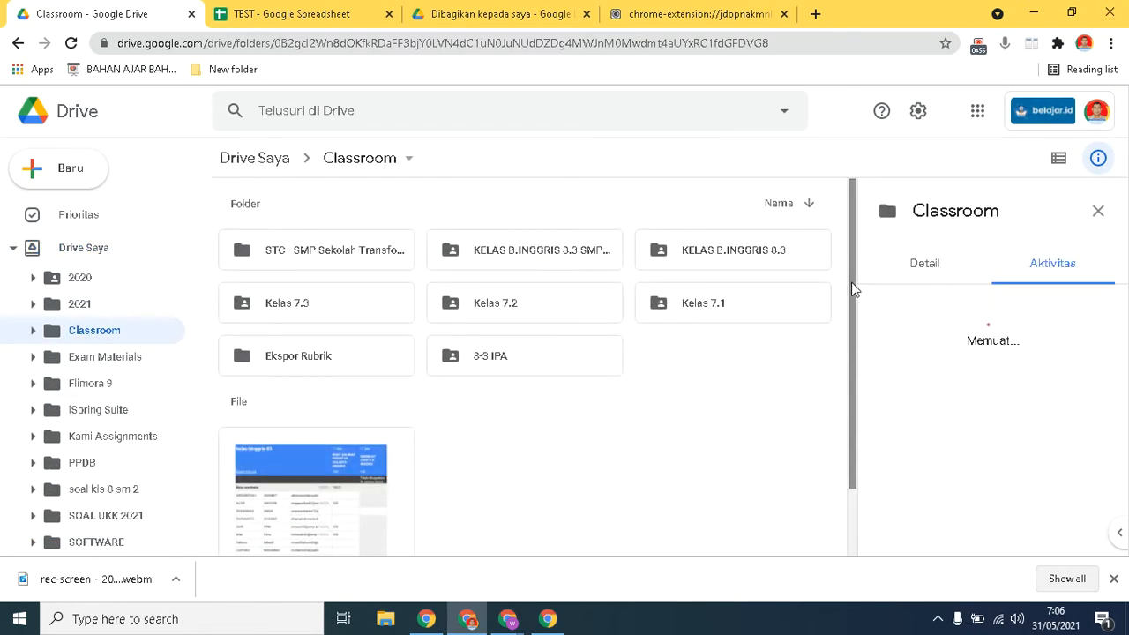
Open the KELAS B.INGGRIS 8.3 folder and view the activity of the Latihan BAB 10 document.
{"action": "left_click_drag", "start_coordinate": [851, 297], "coordinate": [868, 275]}
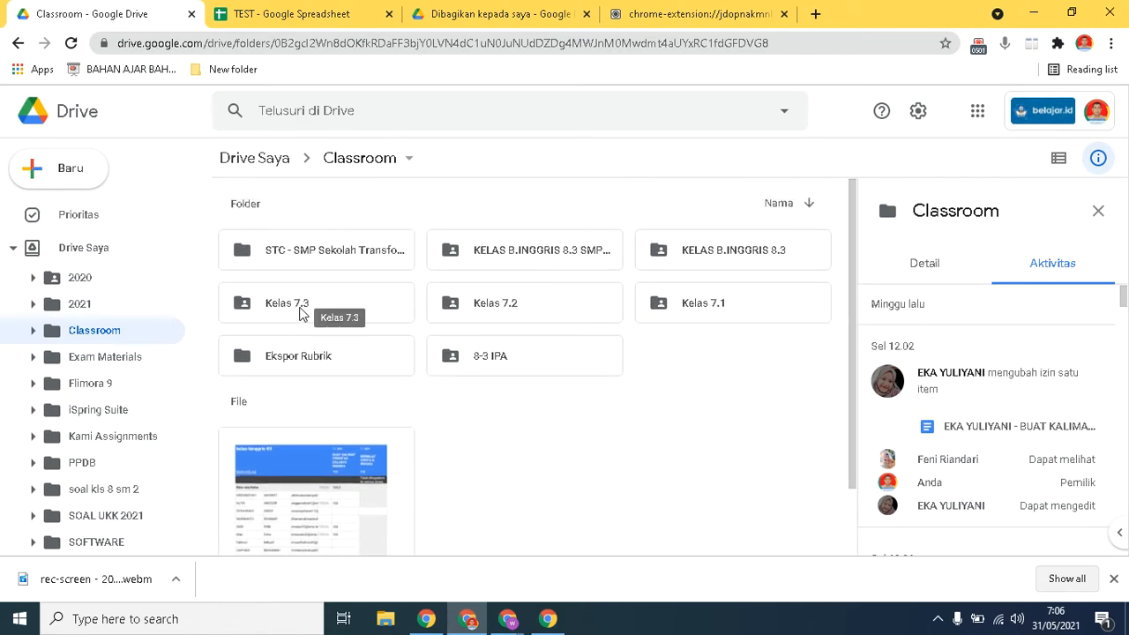
{"action": "double_click", "coordinate": [691, 257]}
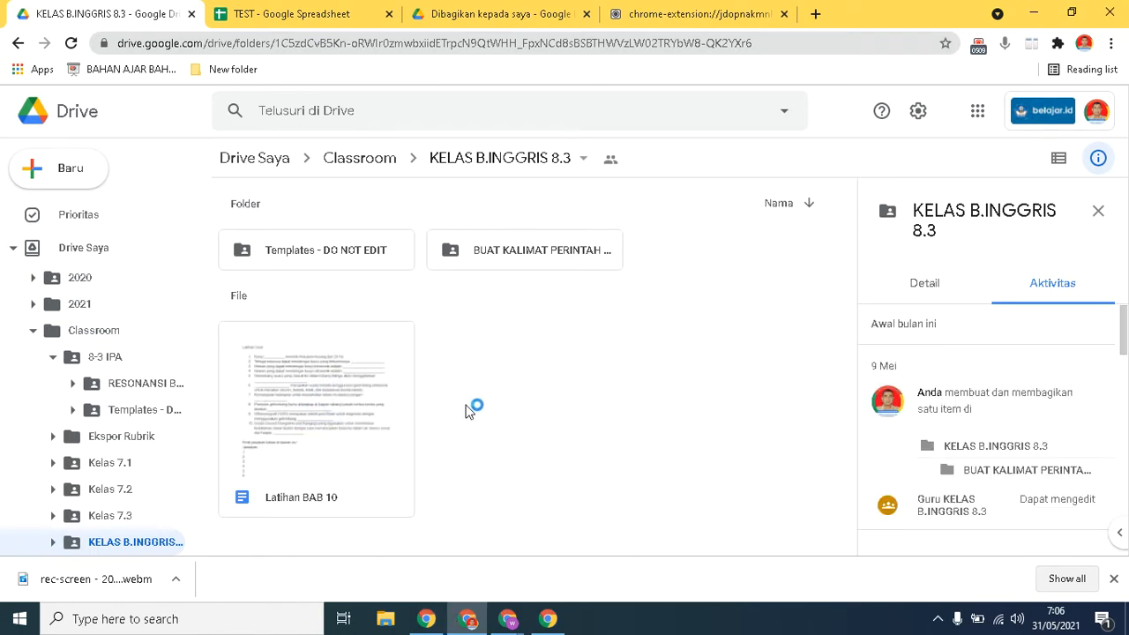
{"action": "left_click", "coordinate": [351, 392]}
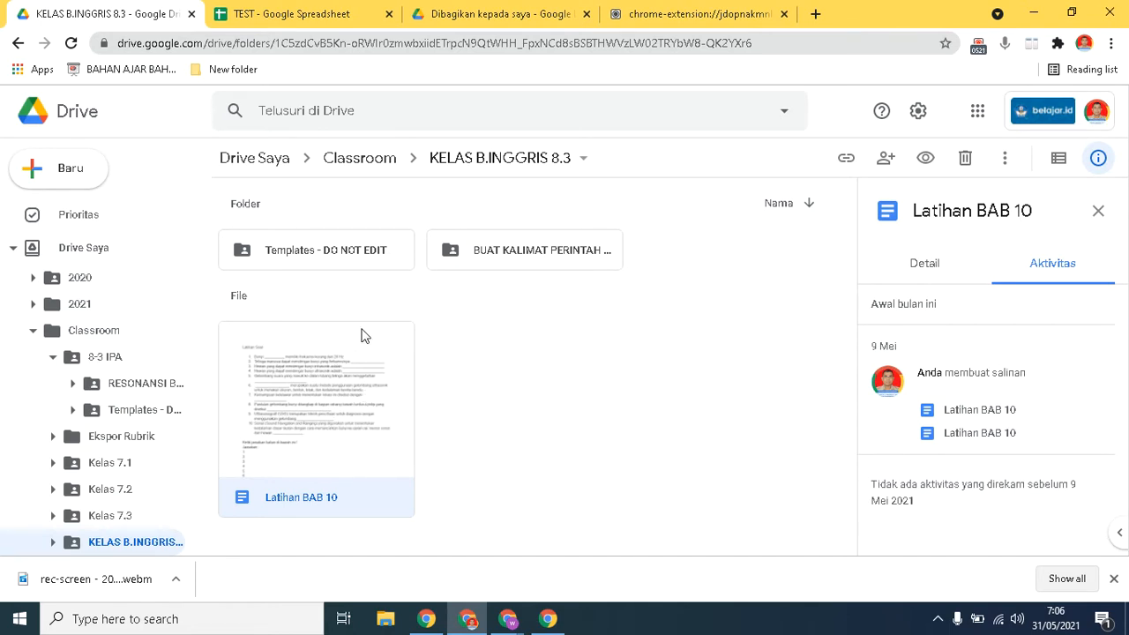
Open the RESONANSI BUNYI folder under 8-3 IPA and check the activity of the first two students' Latihan BAB 10 documents.
{"action": "left_click", "coordinate": [131, 385]}
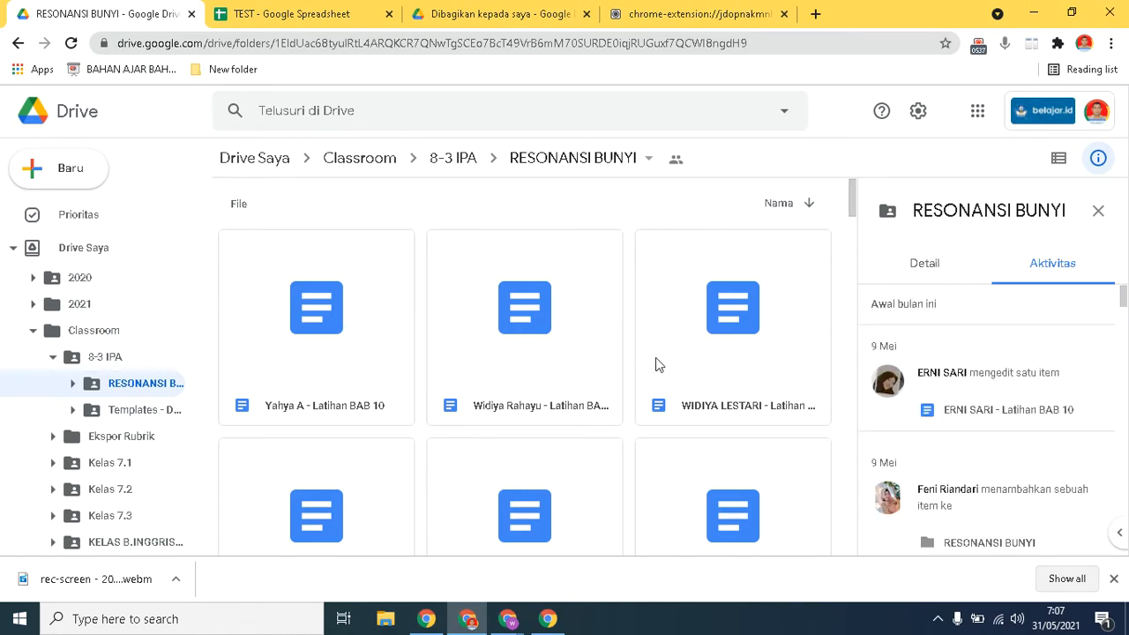
{"action": "left_click", "coordinate": [323, 355]}
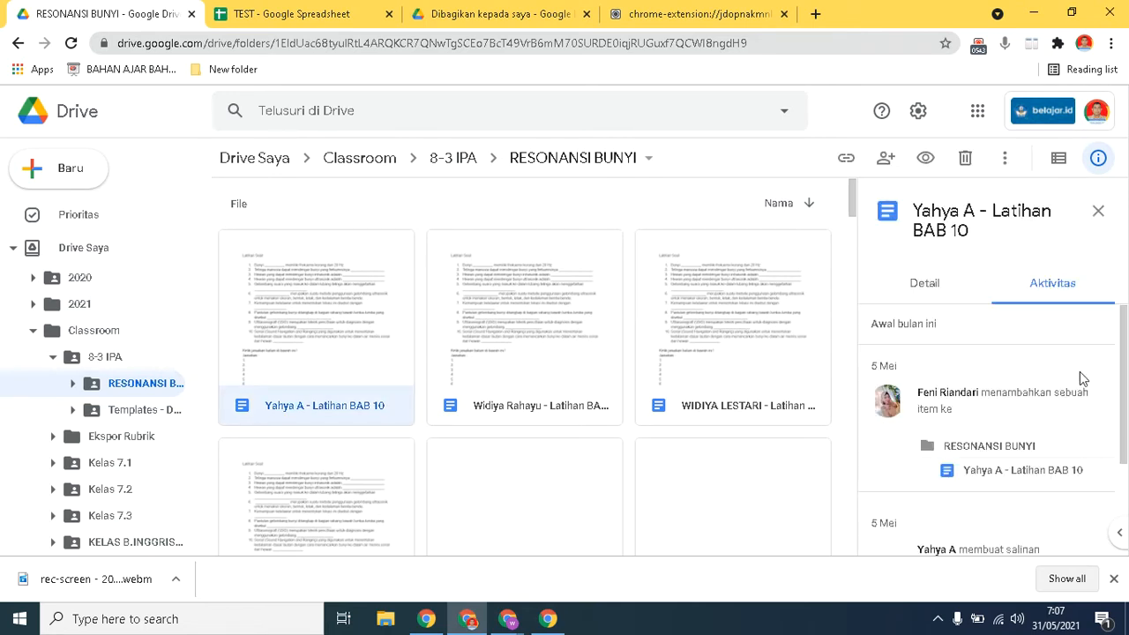
{"action": "left_click_drag", "start_coordinate": [1126, 368], "coordinate": [1125, 327]}
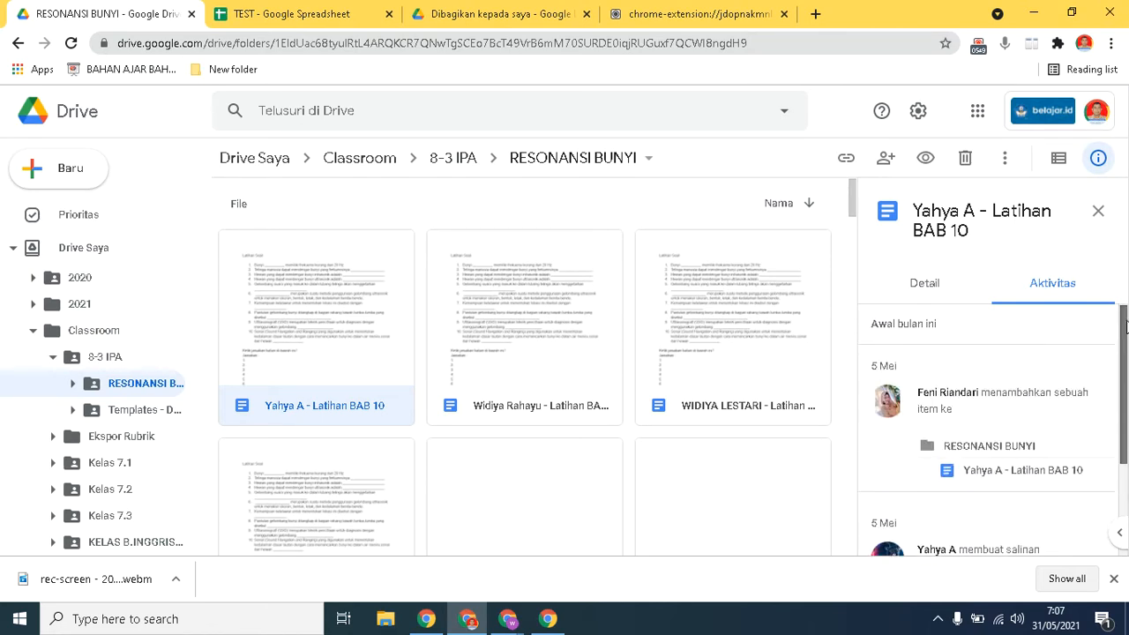
{"action": "left_click", "coordinate": [538, 371]}
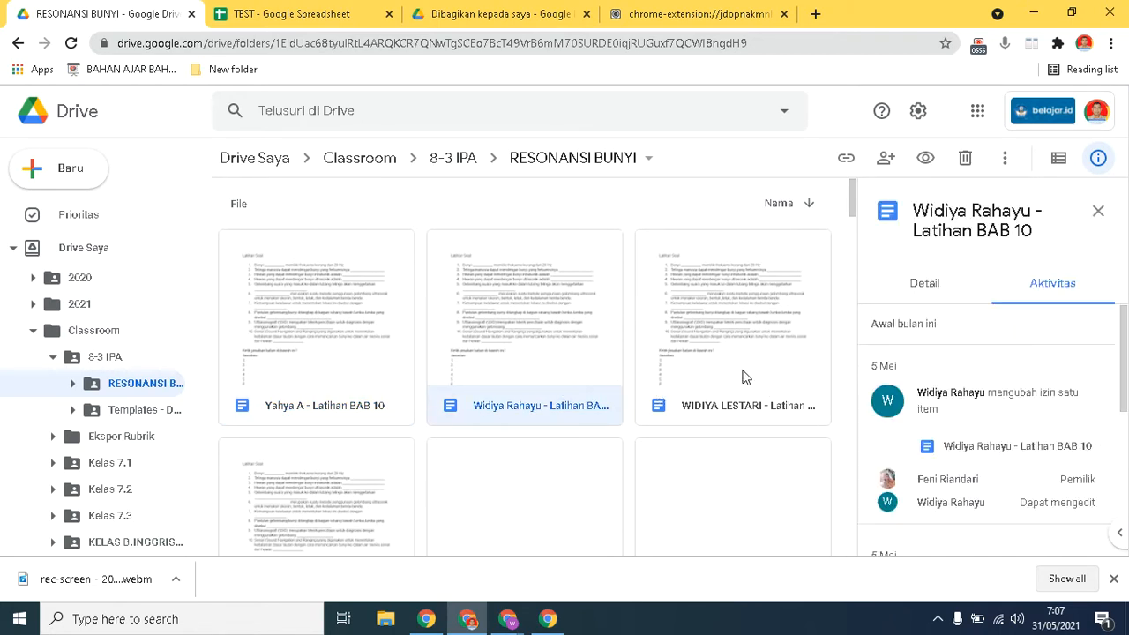
Check the activity of one student's Latihan BAB 10 and RESONANSI BUNYI documents further down, and clear the file selection.
{"action": "left_click_drag", "start_coordinate": [854, 202], "coordinate": [864, 249]}
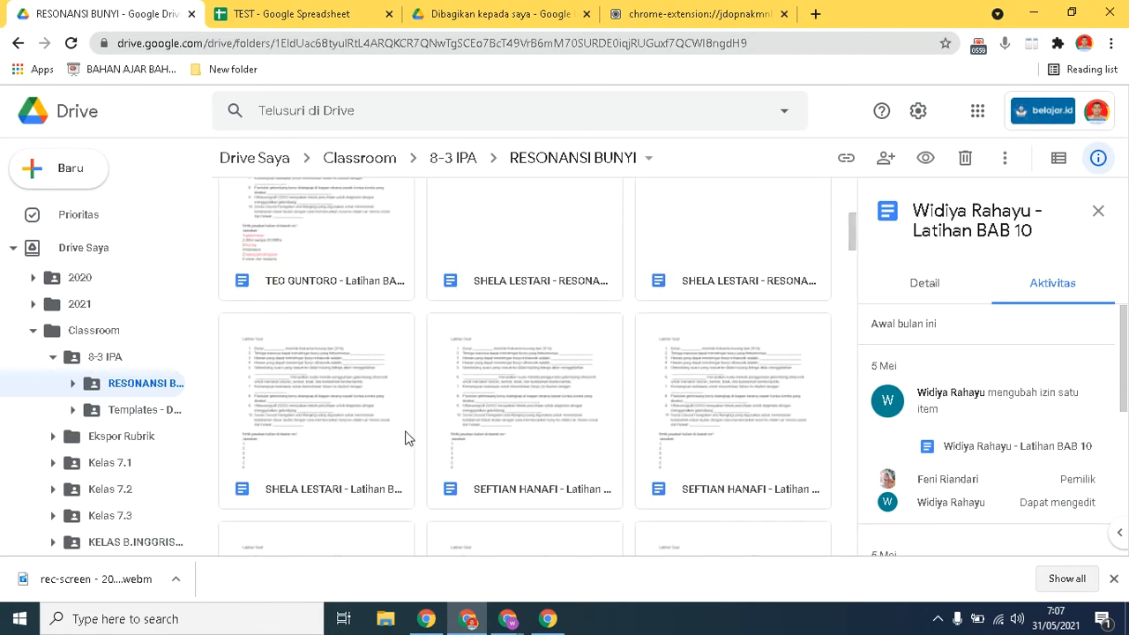
{"action": "left_click", "coordinate": [329, 452]}
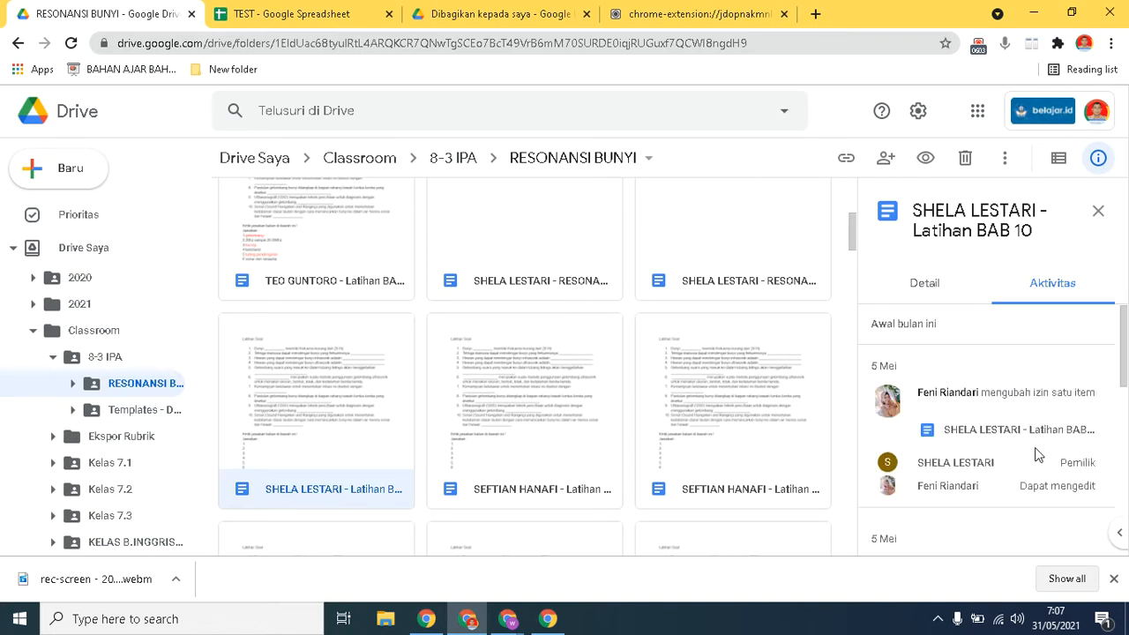
{"action": "left_click_drag", "start_coordinate": [1124, 362], "coordinate": [1099, 321]}
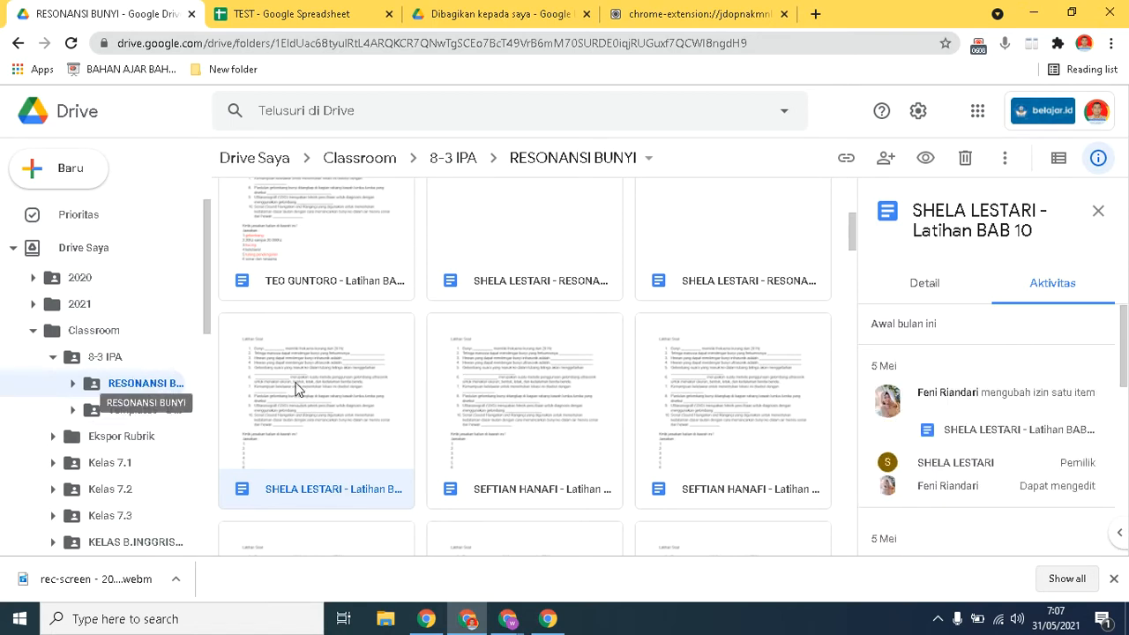
{"action": "left_click", "coordinate": [572, 267]}
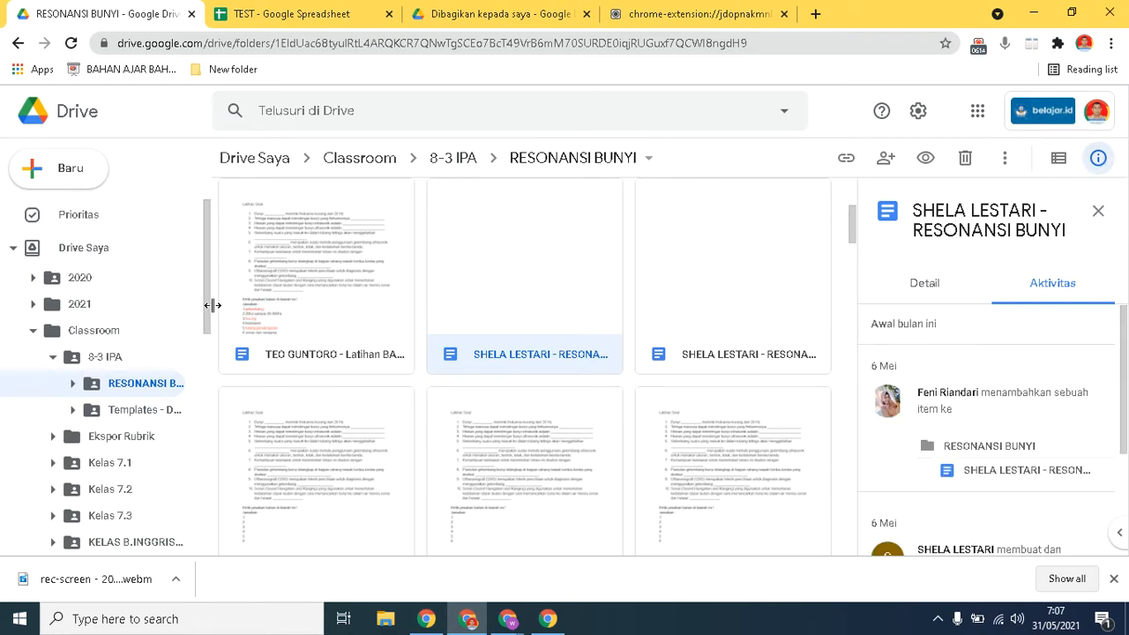
{"action": "left_click_drag", "start_coordinate": [208, 287], "coordinate": [233, 432]}
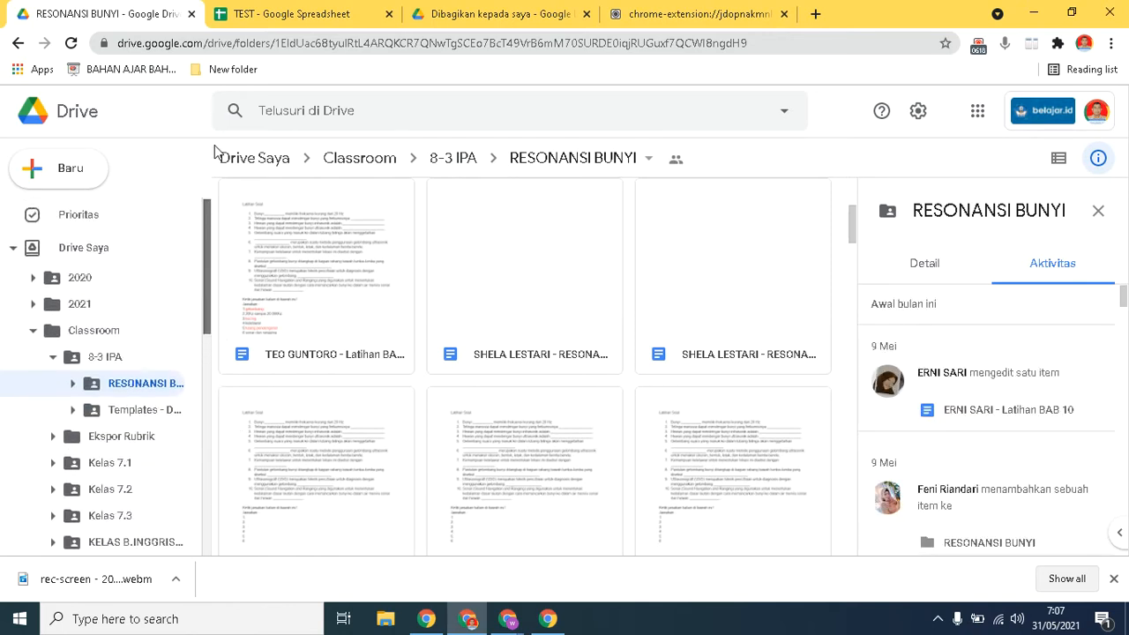
Return to the shared drives list and open the SMPN 1 MM shared drive.
{"action": "left_click", "coordinate": [73, 256]}
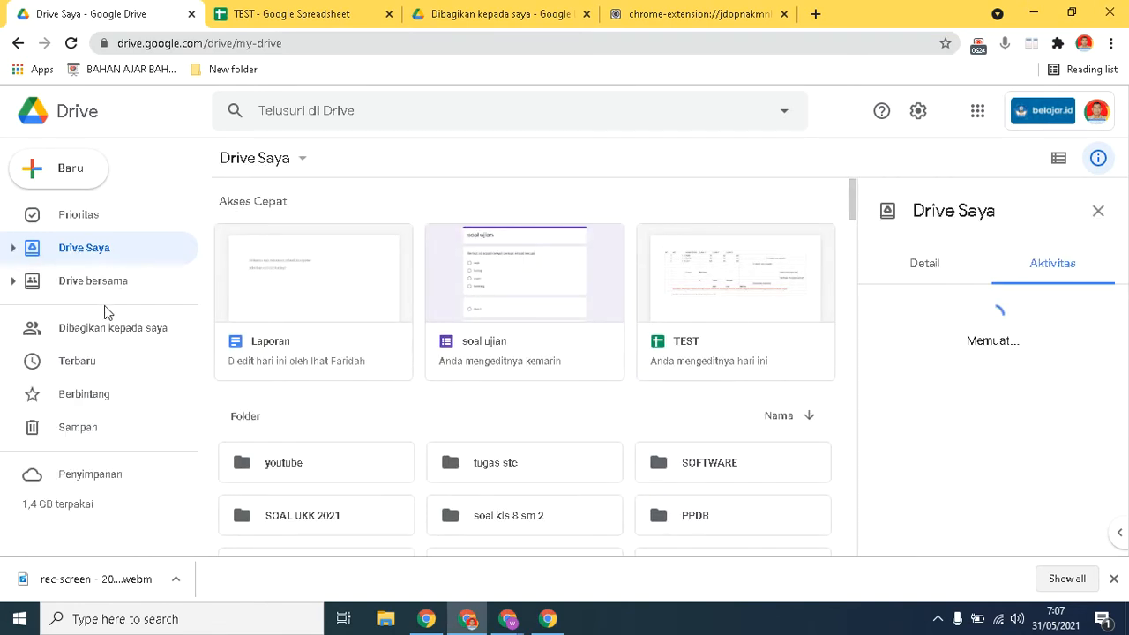
{"action": "left_click", "coordinate": [104, 289]}
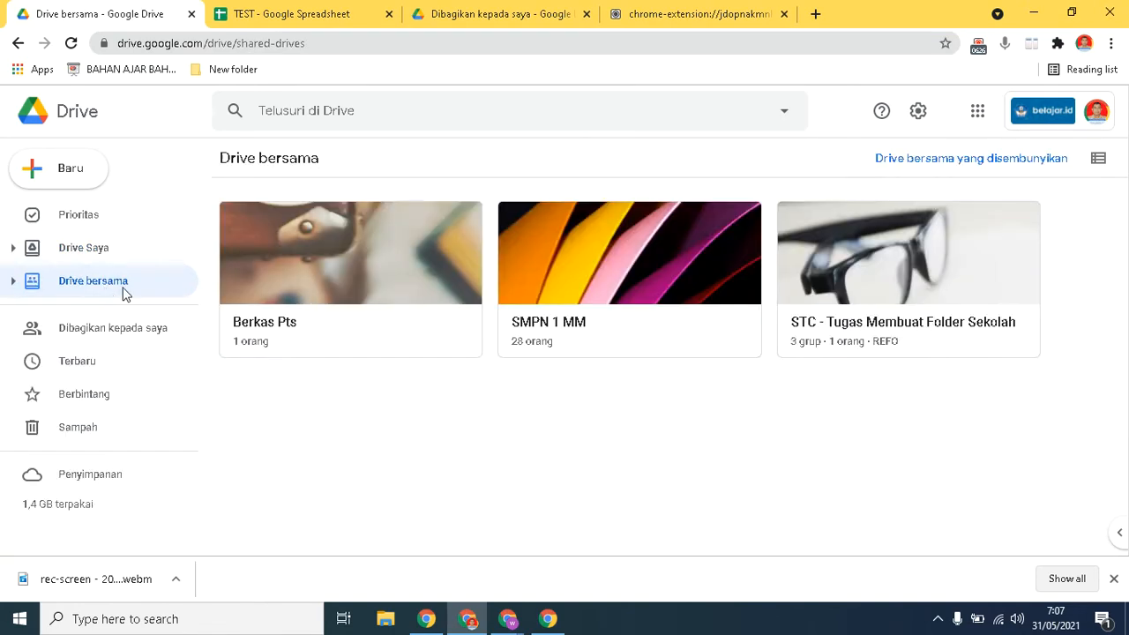
{"action": "double_click", "coordinate": [615, 273]}
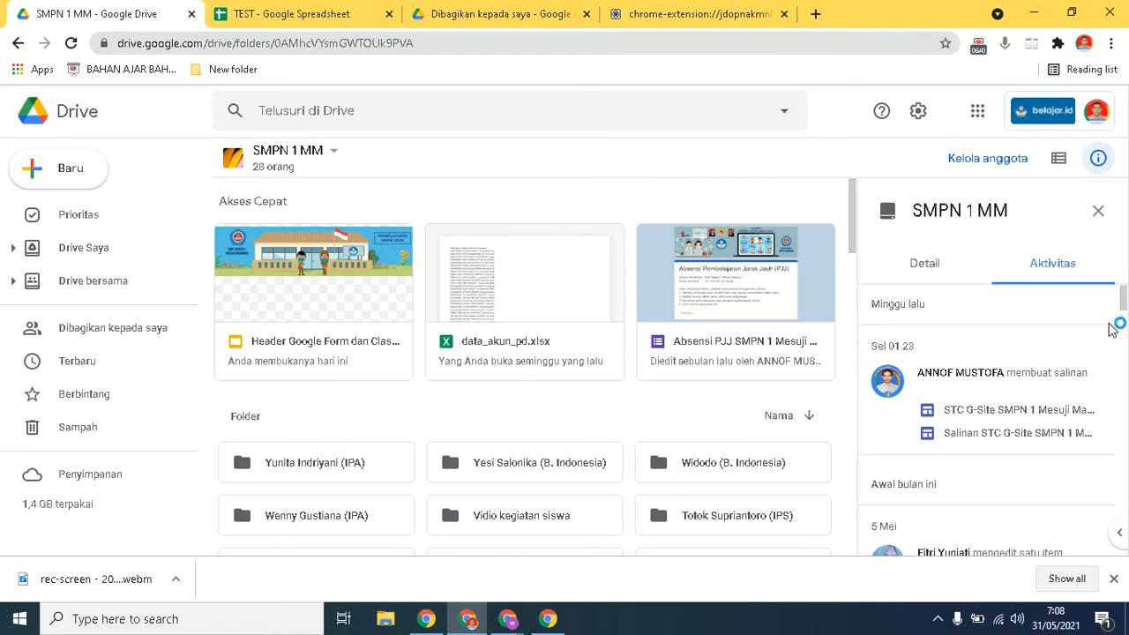
Examine the SMPN 1 MM drive's activity history and select the Header Google Form file under Akses Cepat.
{"action": "scroll", "coordinate": [1126, 304], "scroll_direction": "down", "scroll_amount": 3}
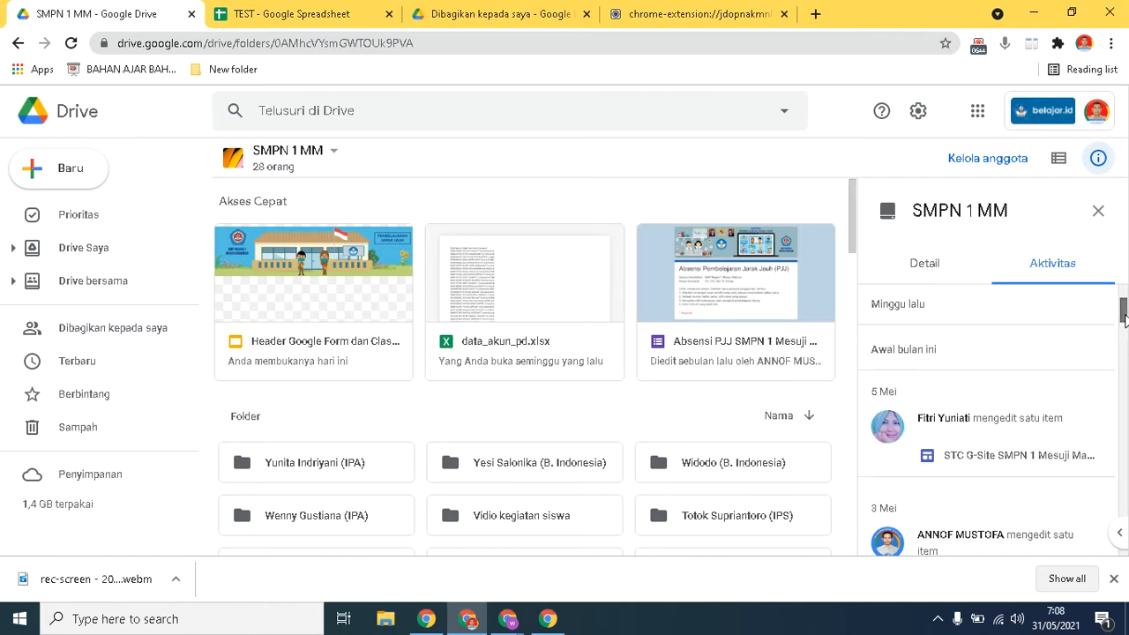
{"action": "scroll", "coordinate": [1125, 341], "scroll_direction": "down", "scroll_amount": 2}
{"action": "scroll", "coordinate": [1126, 341], "scroll_direction": "down", "scroll_amount": 1}
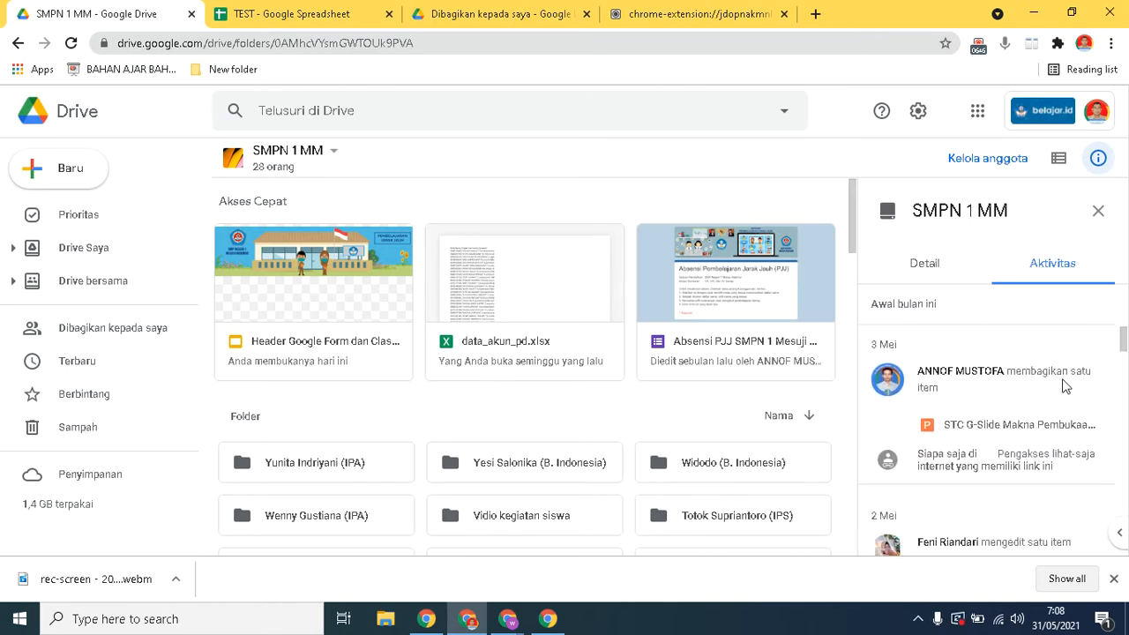
{"action": "scroll", "coordinate": [1126, 353], "scroll_direction": "down", "scroll_amount": 3}
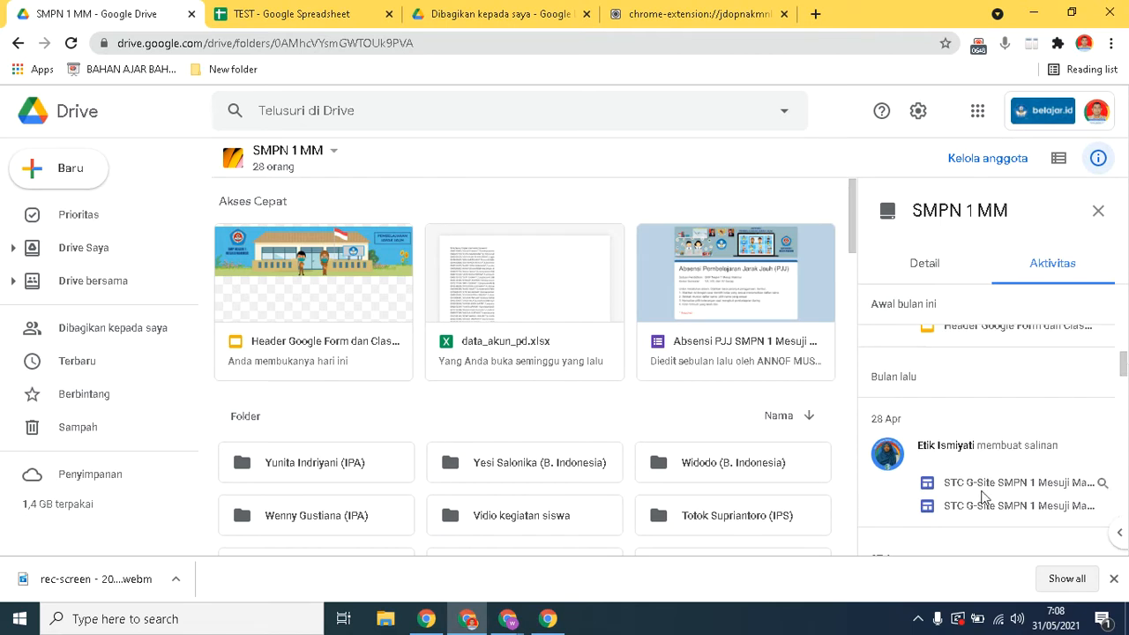
{"action": "left_click_drag", "start_coordinate": [1124, 369], "coordinate": [1110, 303]}
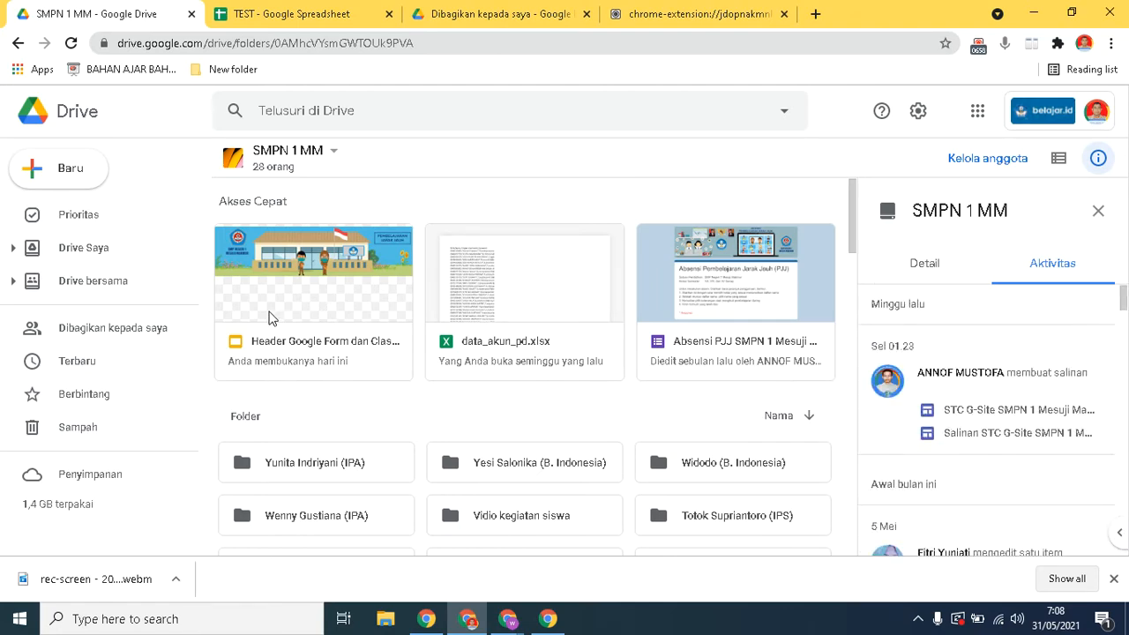
{"action": "left_click", "coordinate": [359, 303]}
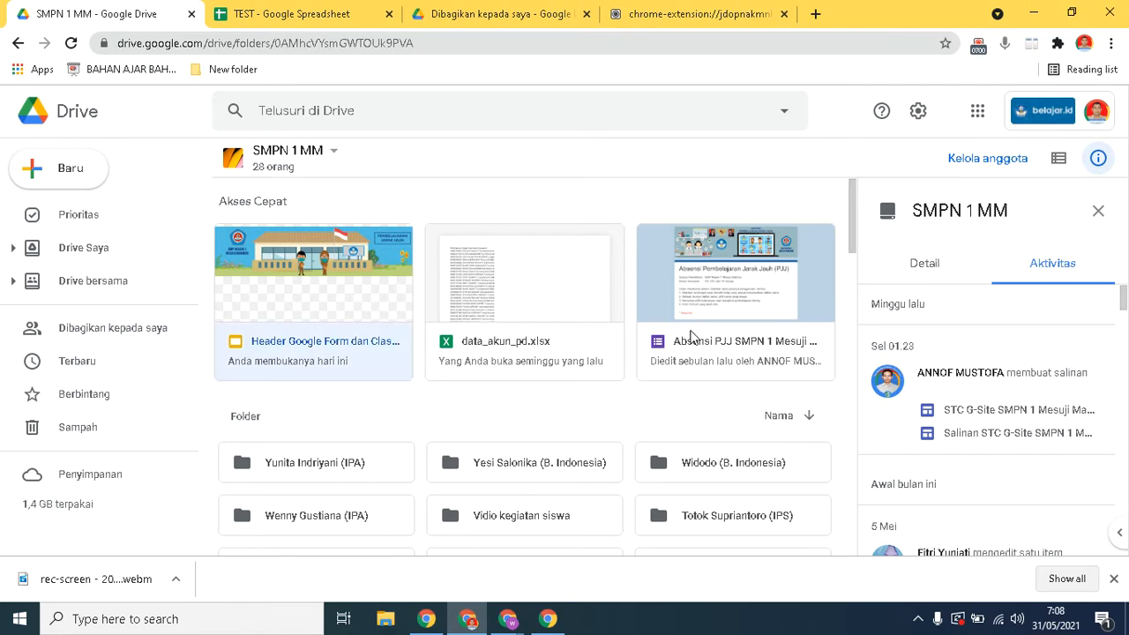
Check the activity of the SMPN 1 MM drive and open the first-named PPKn teacher's folder.
{"action": "left_click", "coordinate": [1048, 264]}
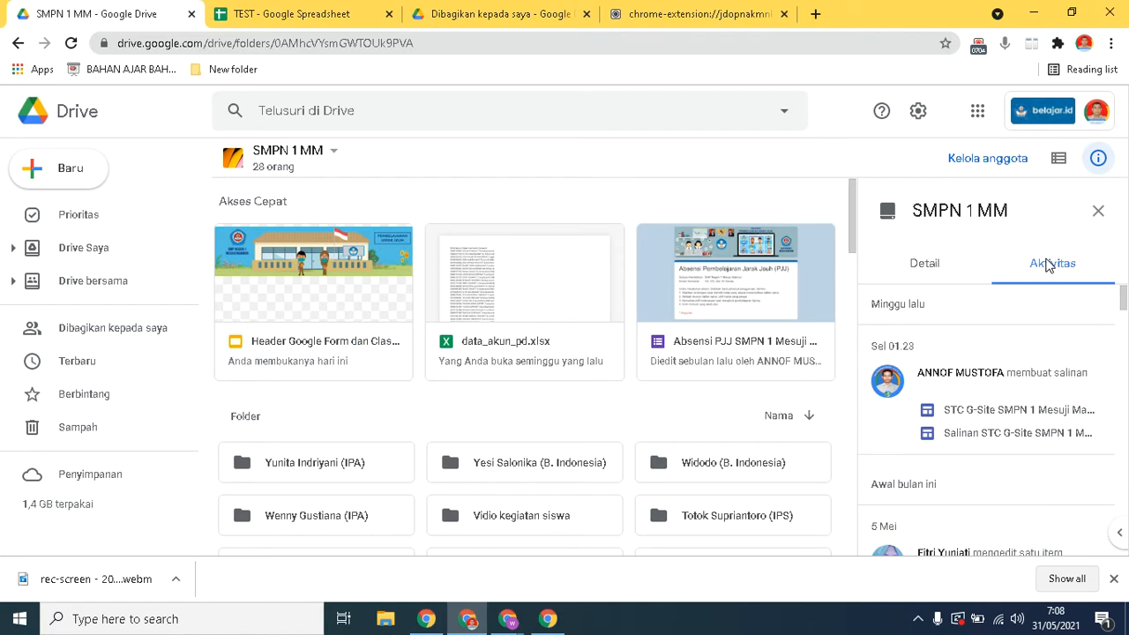
{"action": "mouse_move", "coordinate": [1124, 304]}
{"action": "left_mouse_down"}
{"action": "mouse_move", "coordinate": [1123, 388]}
{"action": "mouse_move", "coordinate": [1124, 296]}
{"action": "left_mouse_up"}
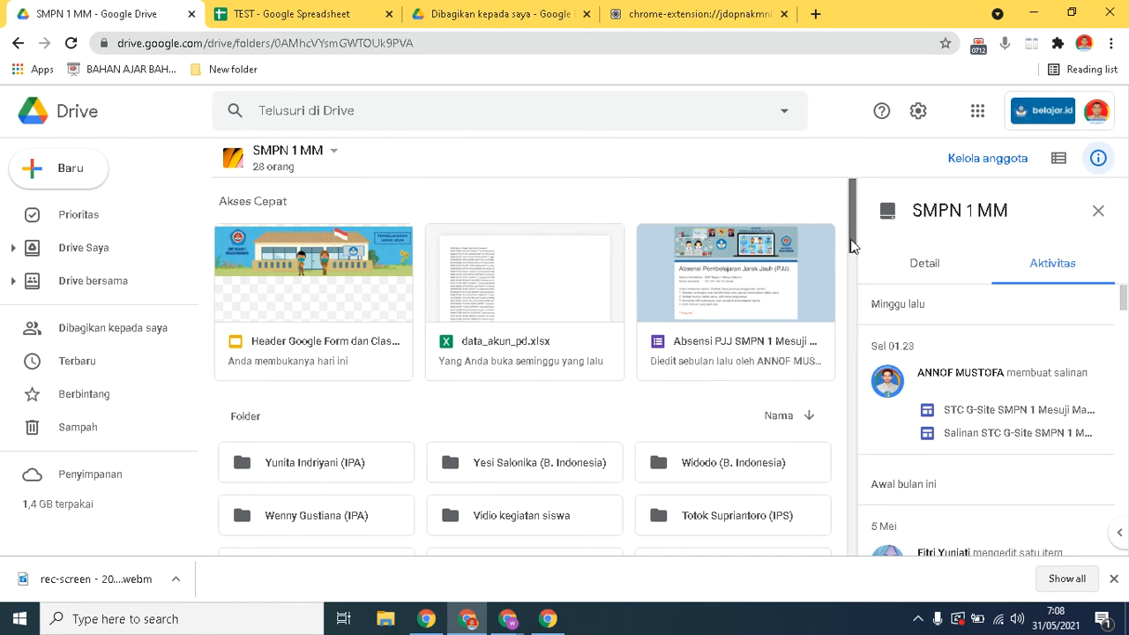
{"action": "left_click_drag", "start_coordinate": [857, 256], "coordinate": [877, 343]}
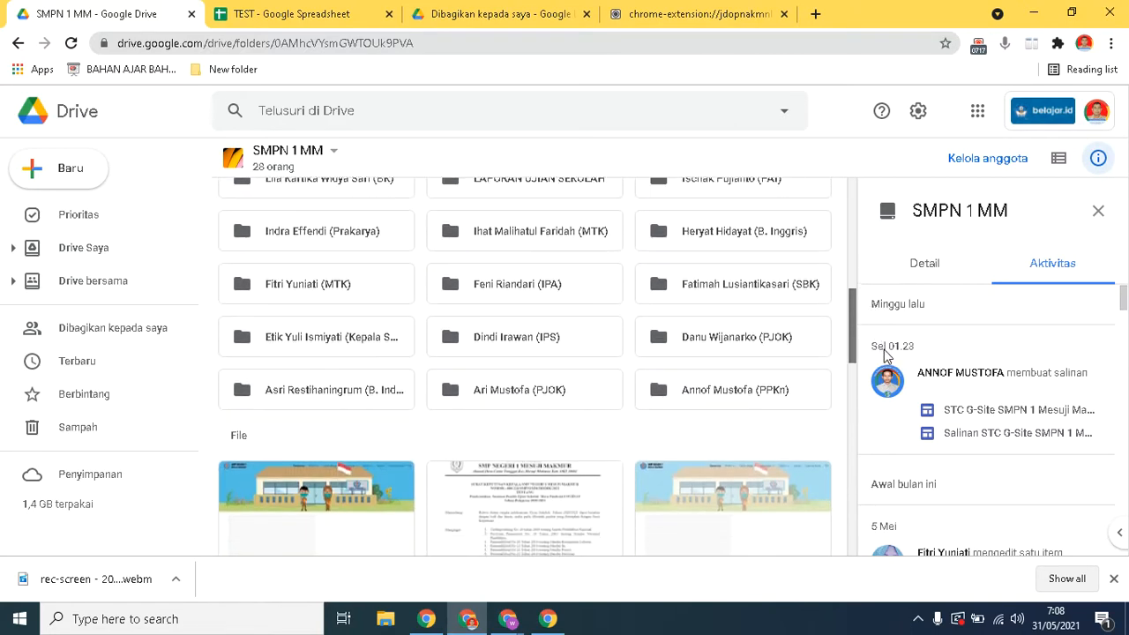
{"action": "double_click", "coordinate": [724, 386]}
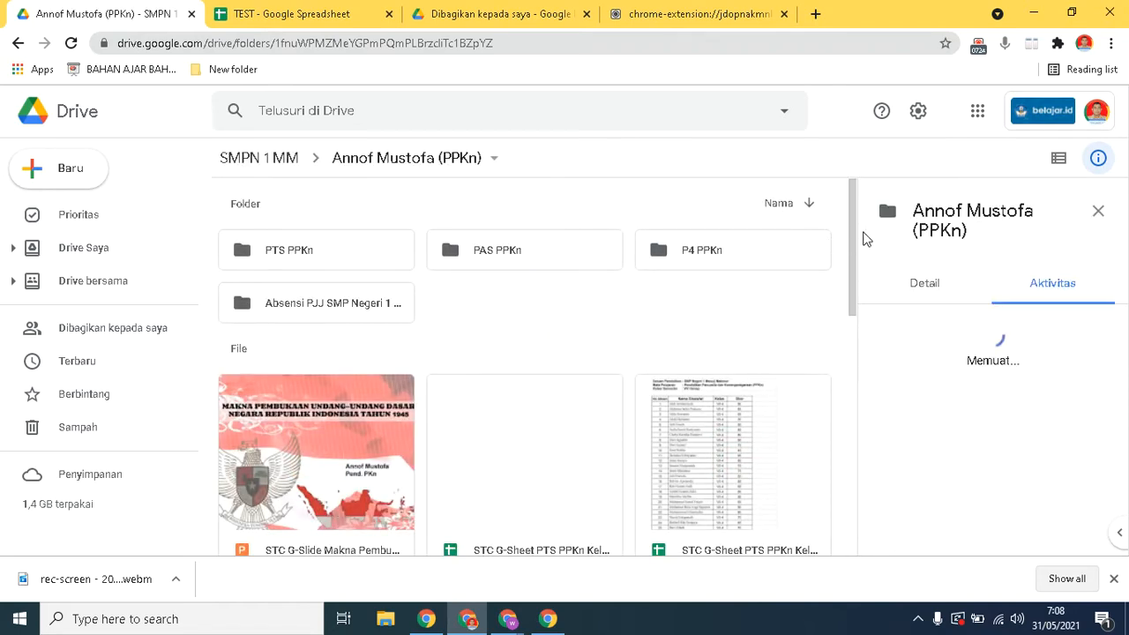
Check the full activity history of the STC G-Sheet PTS PPKn Kelas VIII Genap2021 (Respons) spreadsheet.
{"action": "scroll", "coordinate": [853, 228], "scroll_direction": "down", "scroll_amount": 1}
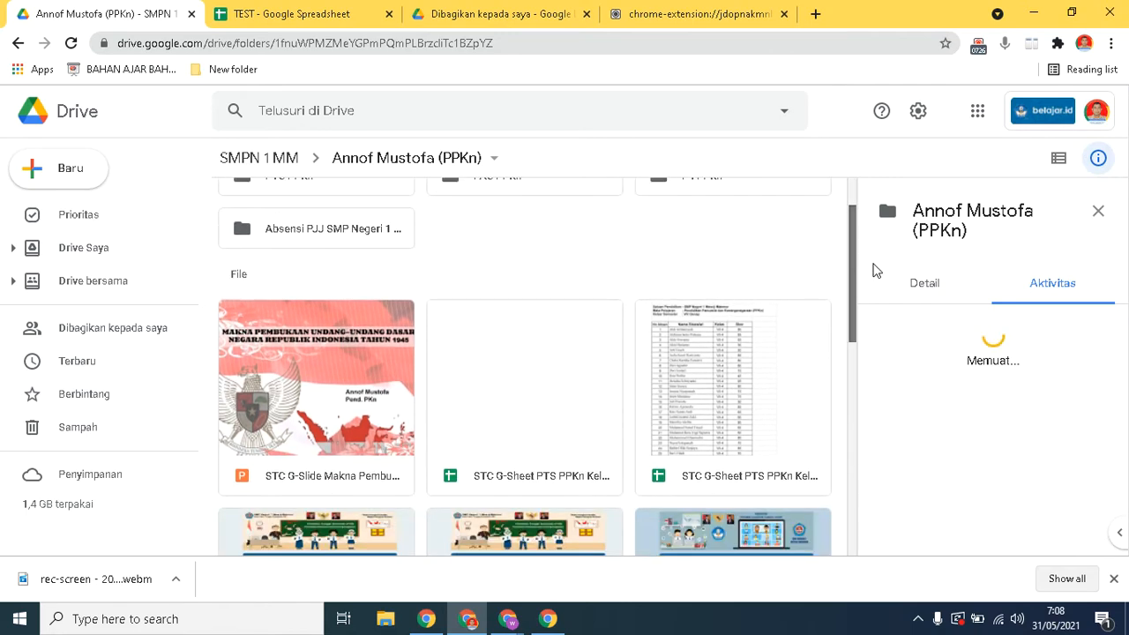
{"action": "left_click", "coordinate": [543, 370]}
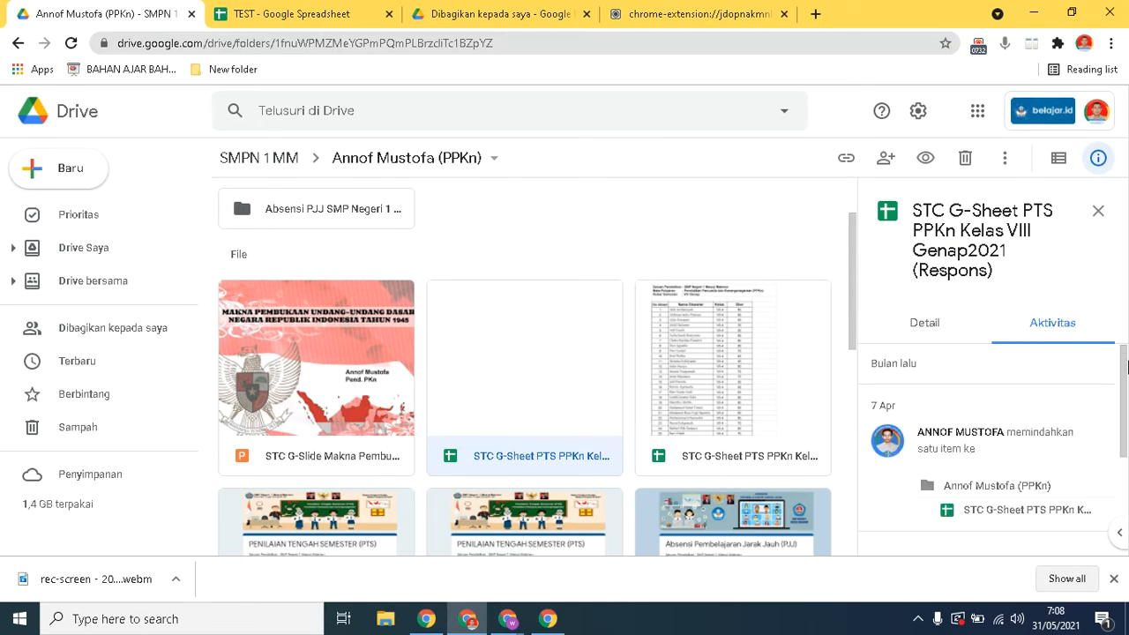
{"action": "left_click_drag", "start_coordinate": [1127, 366], "coordinate": [1124, 509]}
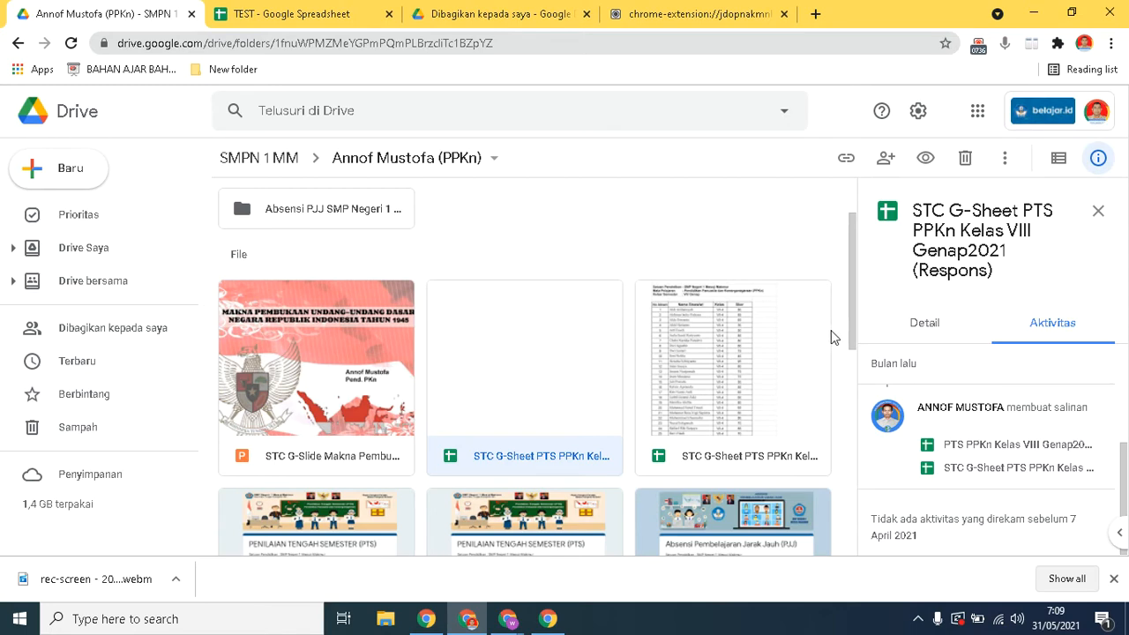
Check the full activity history of the STC G-Form PTS PPKn Kelas VII Genap 2021 form.
{"action": "left_click_drag", "start_coordinate": [852, 315], "coordinate": [854, 361]}
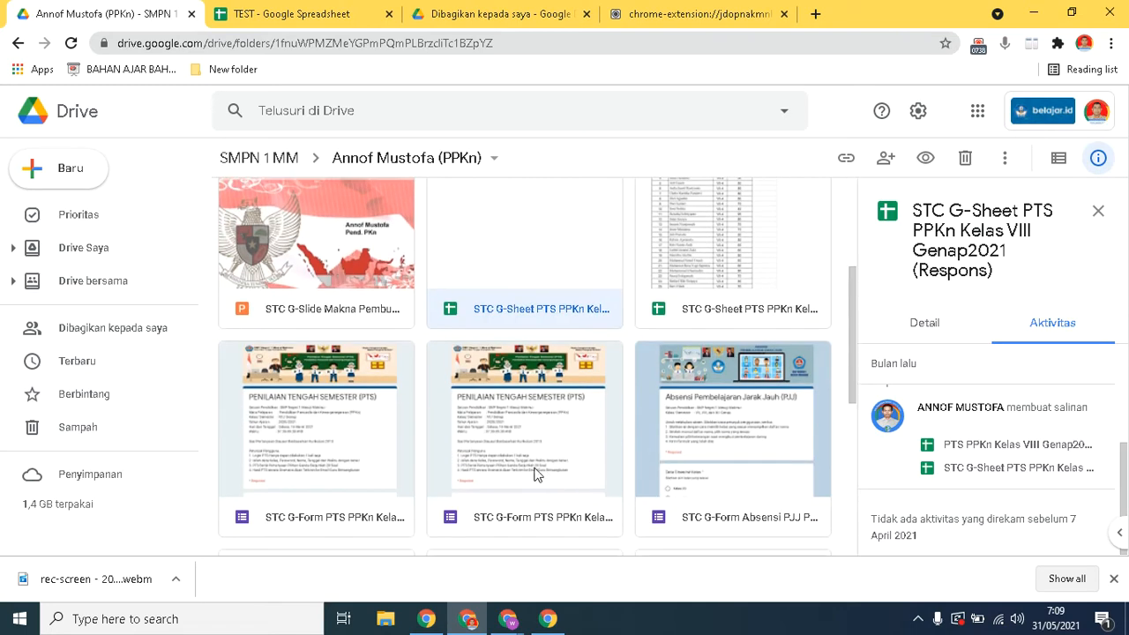
{"action": "left_click", "coordinate": [535, 475]}
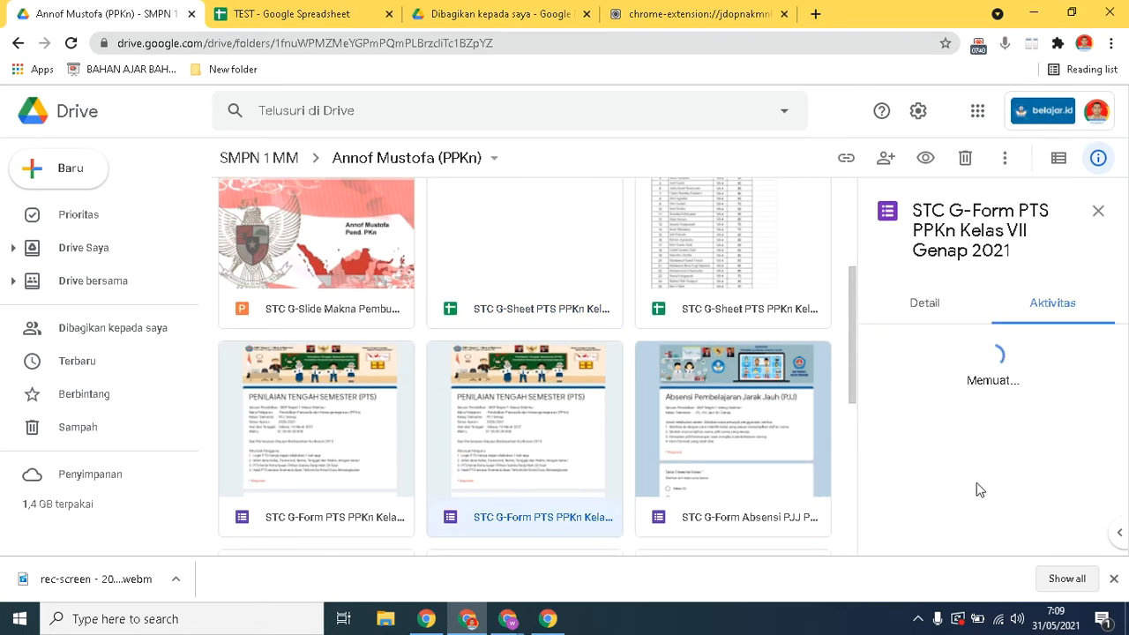
{"action": "left_click_drag", "start_coordinate": [1124, 364], "coordinate": [1127, 472]}
{"action": "left_click_drag", "start_coordinate": [1121, 420], "coordinate": [1109, 312]}
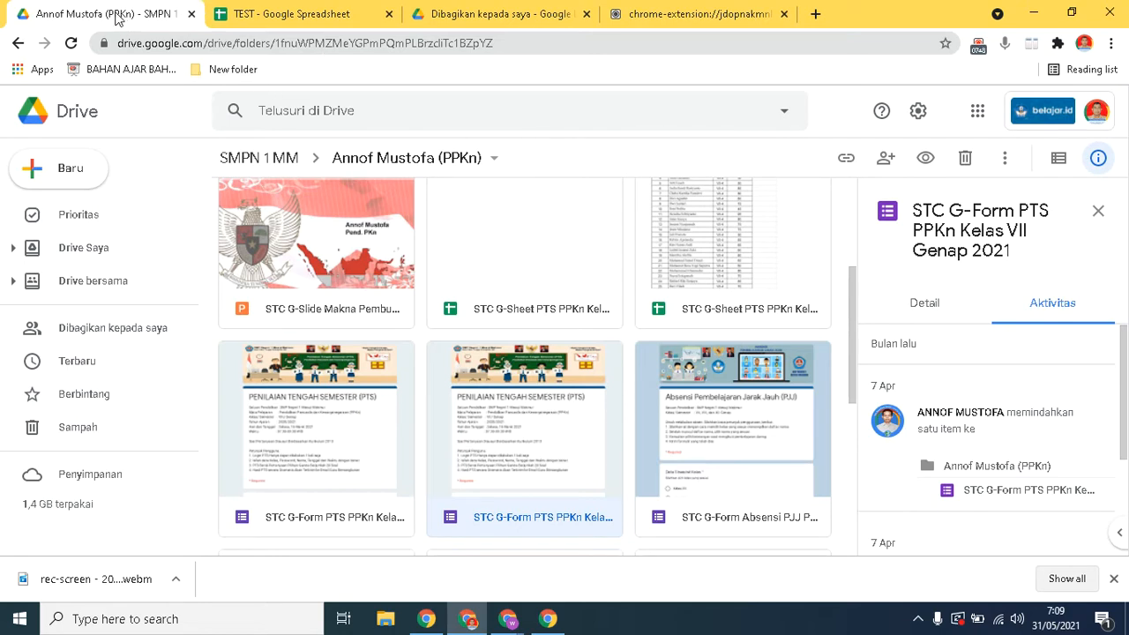
Go to Drive Saya and open the Laporan document from Akses Cepat.
{"action": "left_click", "coordinate": [71, 245]}
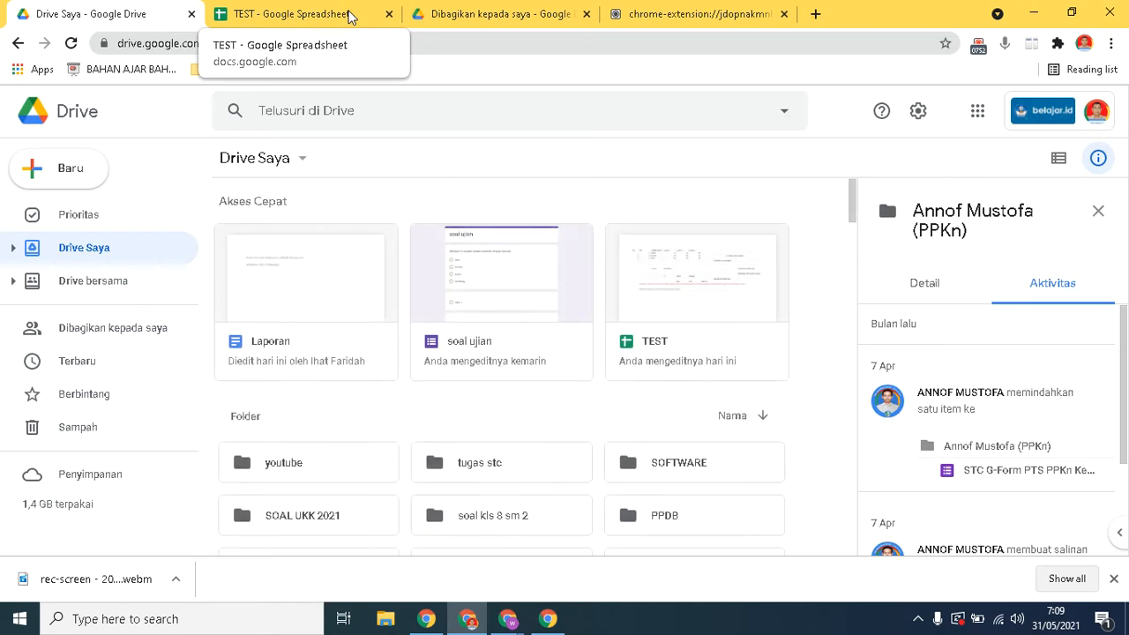
{"action": "left_click", "coordinate": [274, 286]}
{"action": "left_click", "coordinate": [275, 286]}
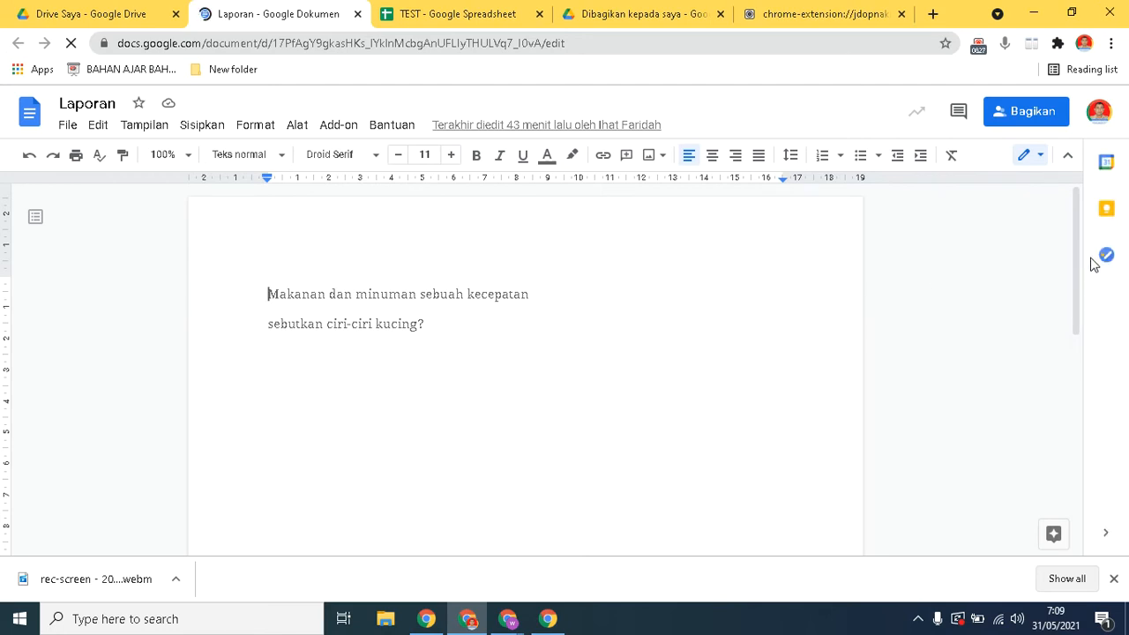
{"action": "left_click_drag", "start_coordinate": [1076, 272], "coordinate": [1086, 197]}
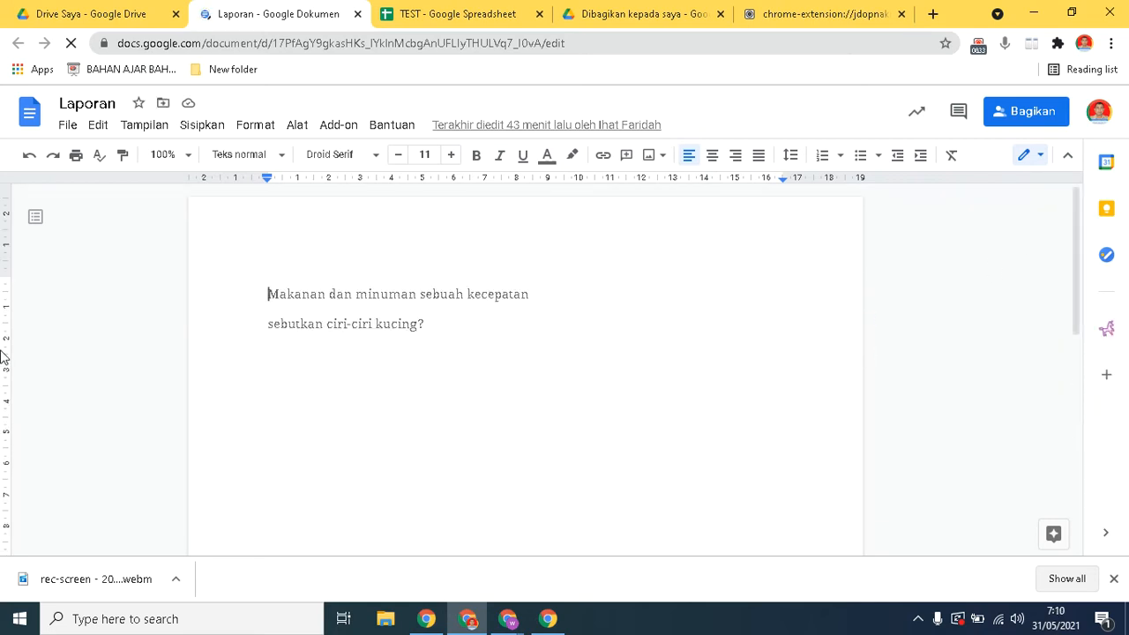
View the version history of the Laporan document and the changes highlighted in its current version.
{"action": "left_click", "coordinate": [68, 127]}
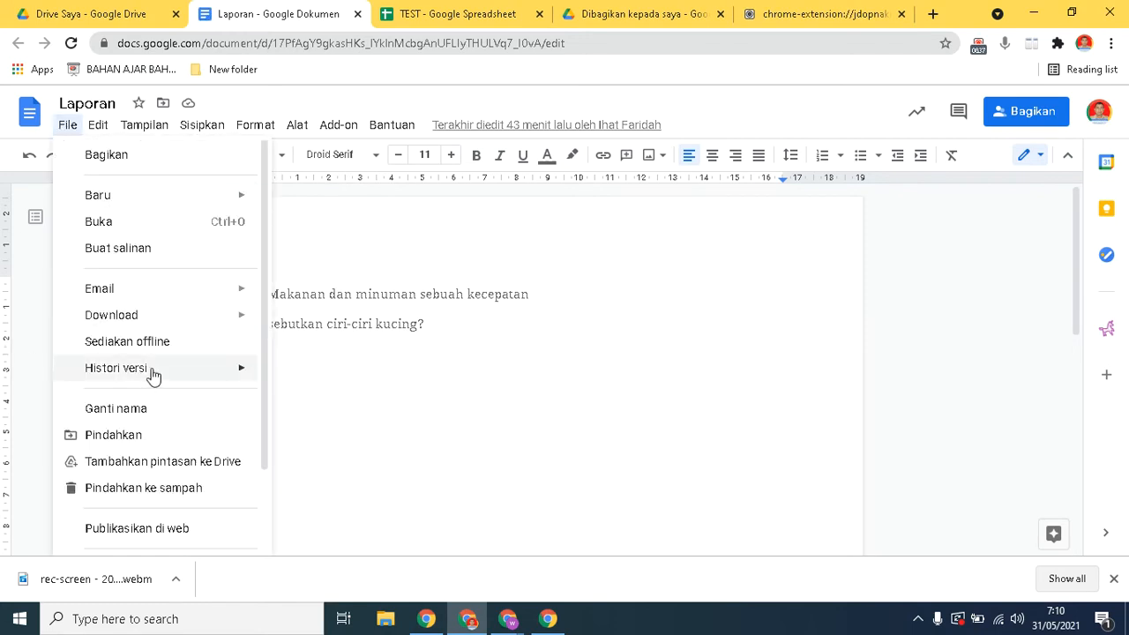
{"action": "mouse_move", "coordinate": [146, 374]}
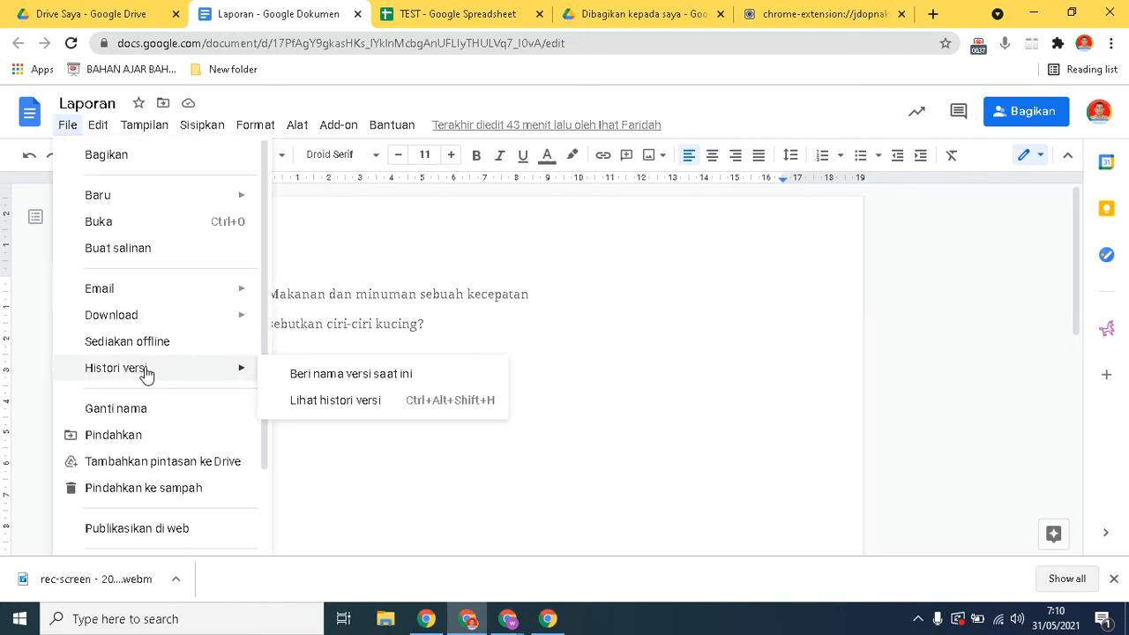
{"action": "left_click", "coordinate": [328, 402]}
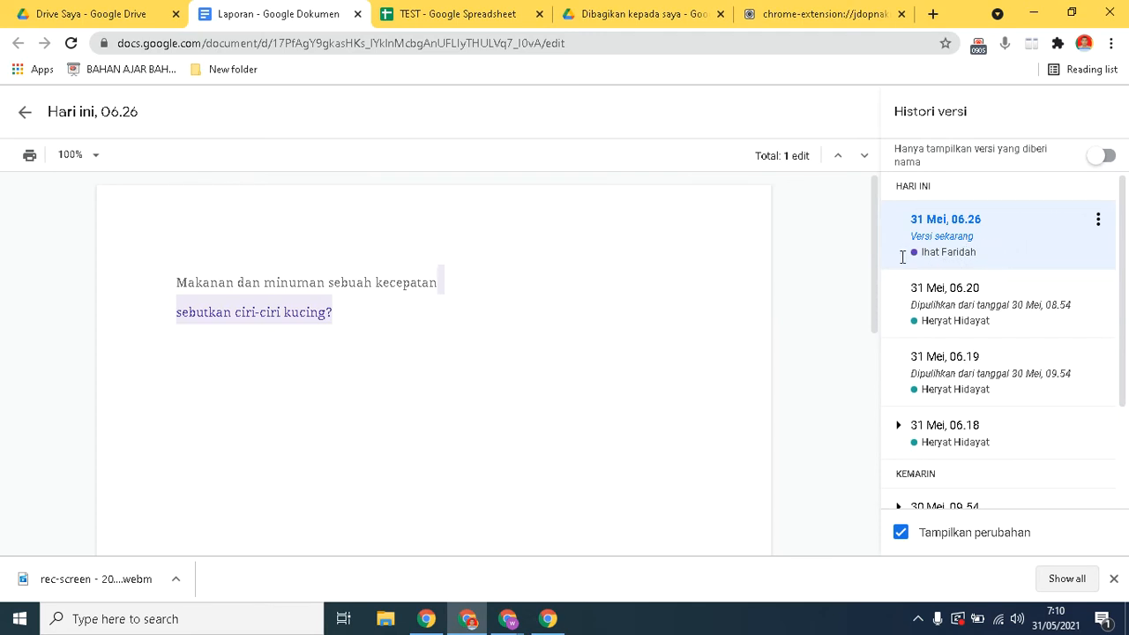
{"action": "mouse_move", "coordinate": [269, 324]}
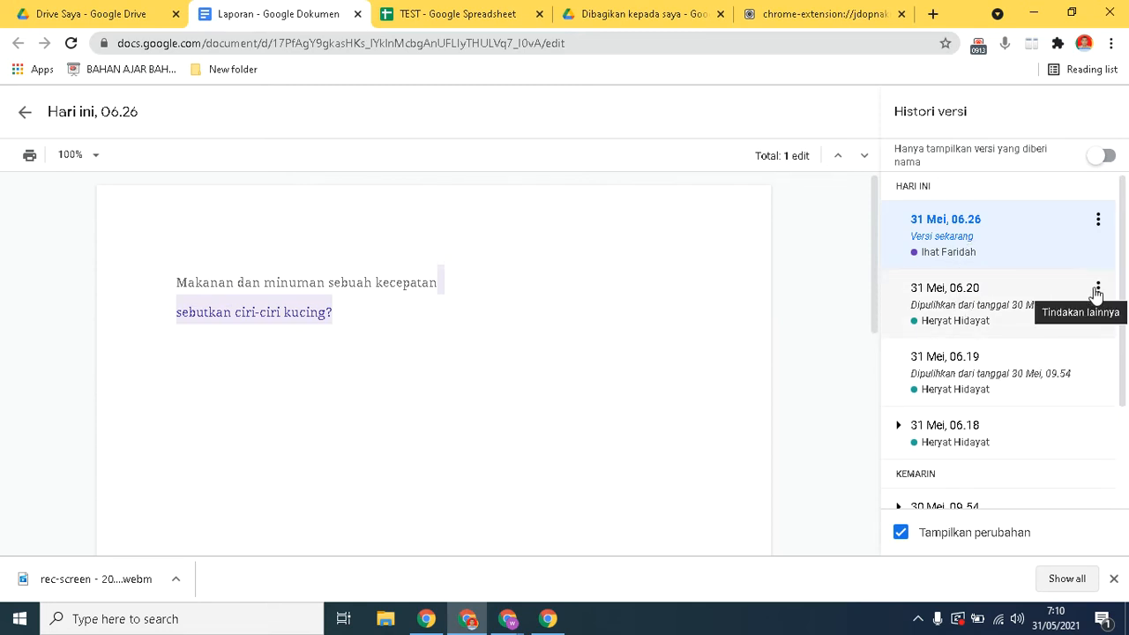
Preview the document's 31 Mei, 06.20 version with its available actions, and its 30 Mei, 09.54 version.
{"action": "left_click", "coordinate": [1098, 291]}
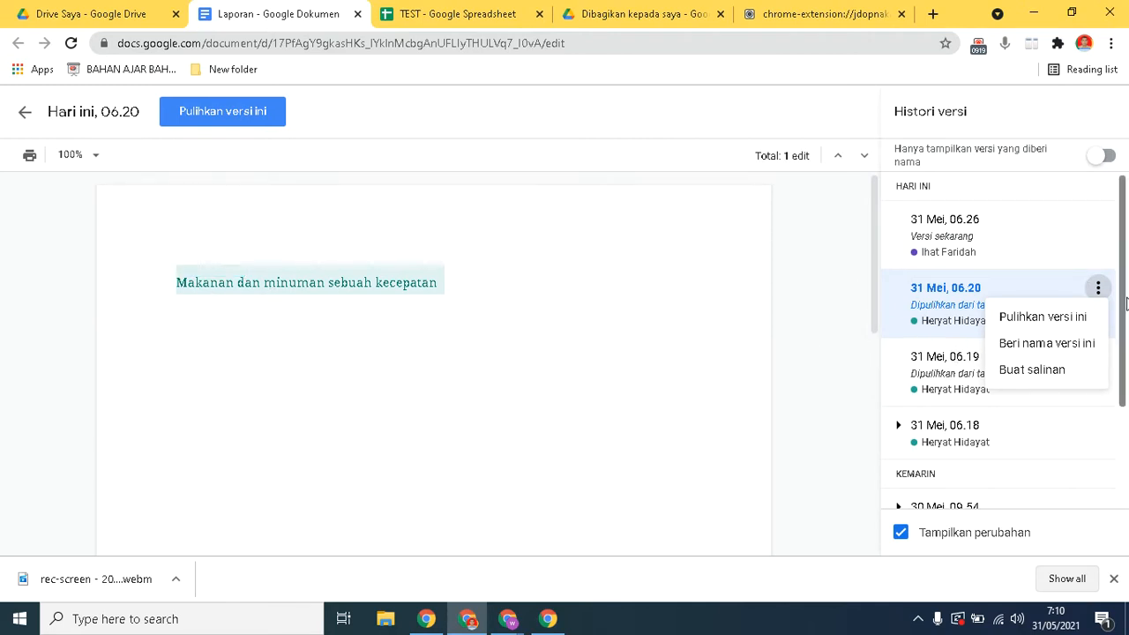
{"action": "scroll", "coordinate": [1126, 303], "scroll_direction": "down", "scroll_amount": 2}
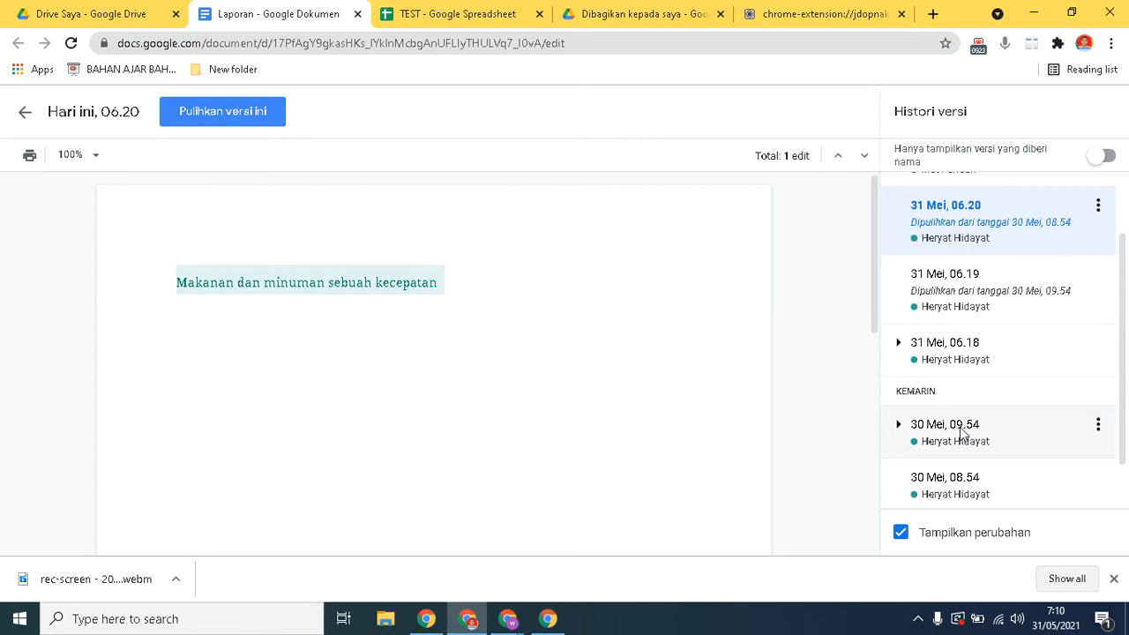
{"action": "left_click", "coordinate": [961, 433]}
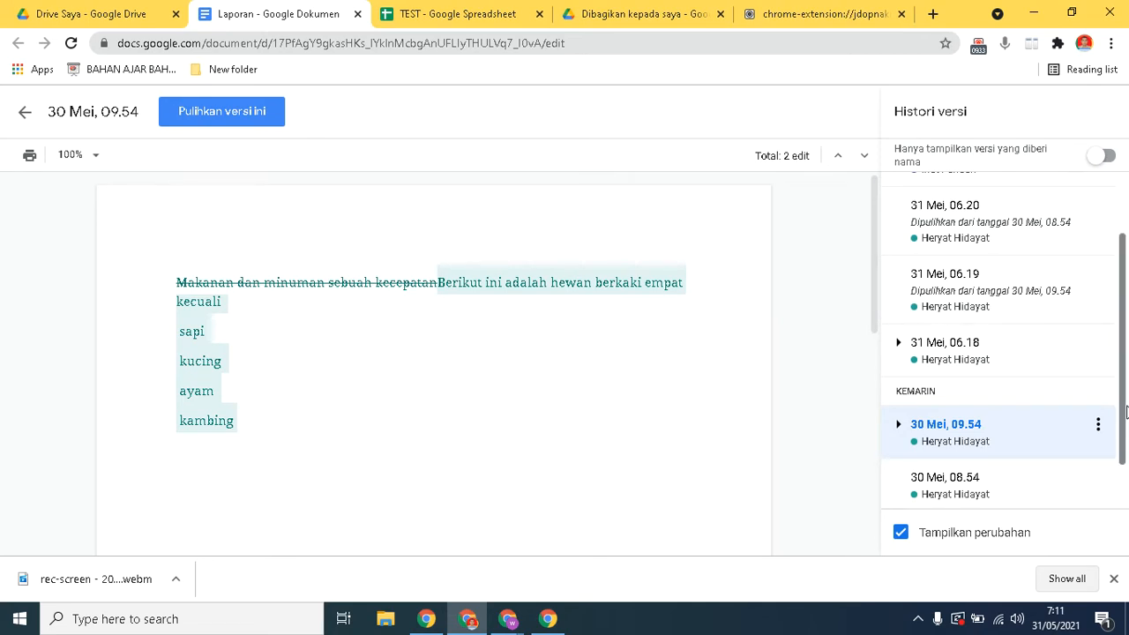
{"action": "scroll", "coordinate": [1126, 410], "scroll_direction": "down", "scroll_amount": 1}
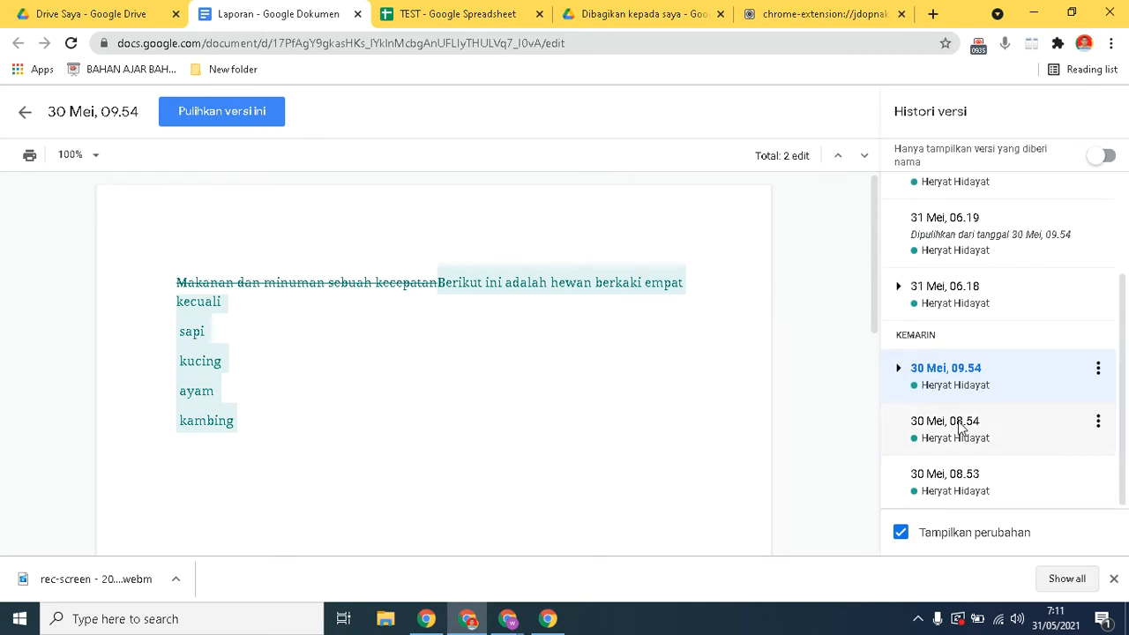
Inspect the changes in the 30 Mei, 08.54 and 30 Mei, 08.53 versions and leave the version history without restoring.
{"action": "double_click", "coordinate": [961, 428]}
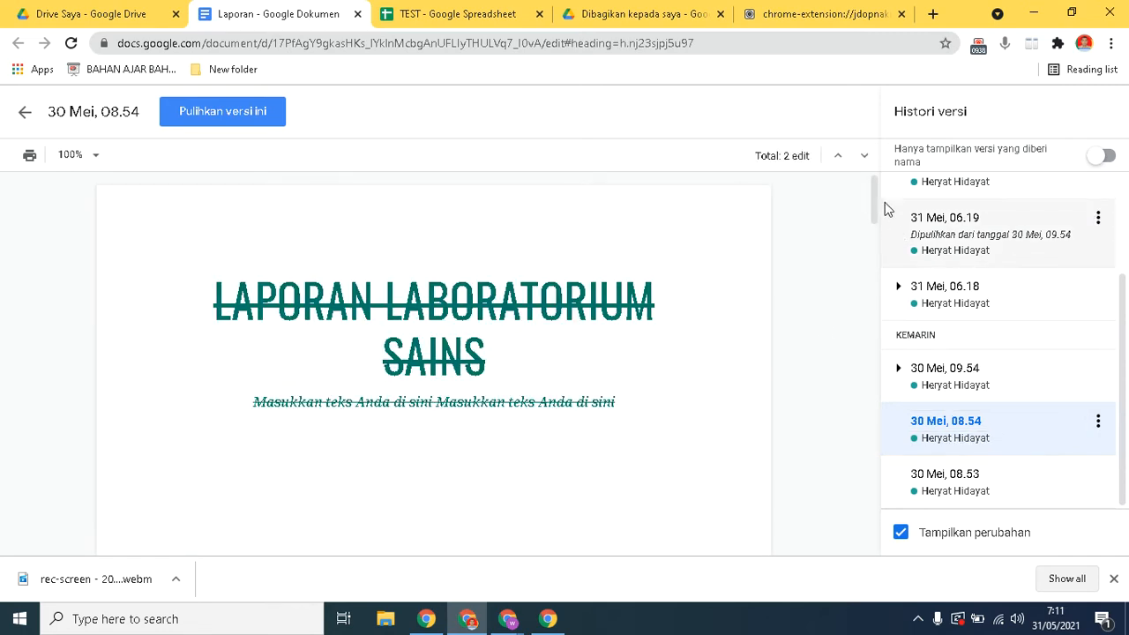
{"action": "left_click_drag", "start_coordinate": [885, 202], "coordinate": [935, 455]}
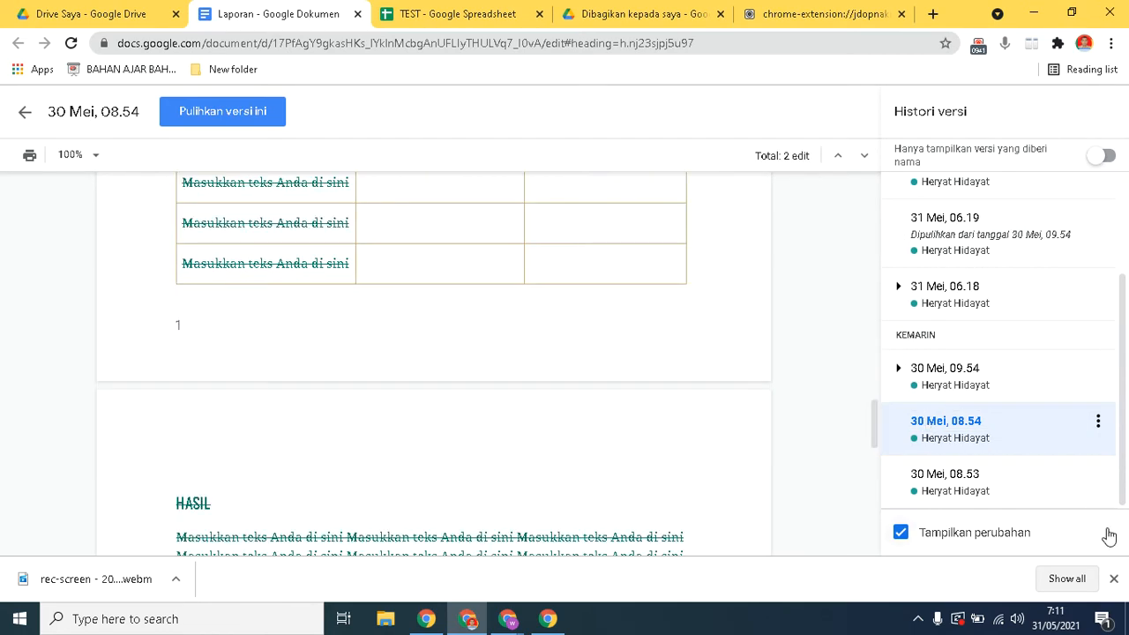
{"action": "left_click", "coordinate": [970, 491]}
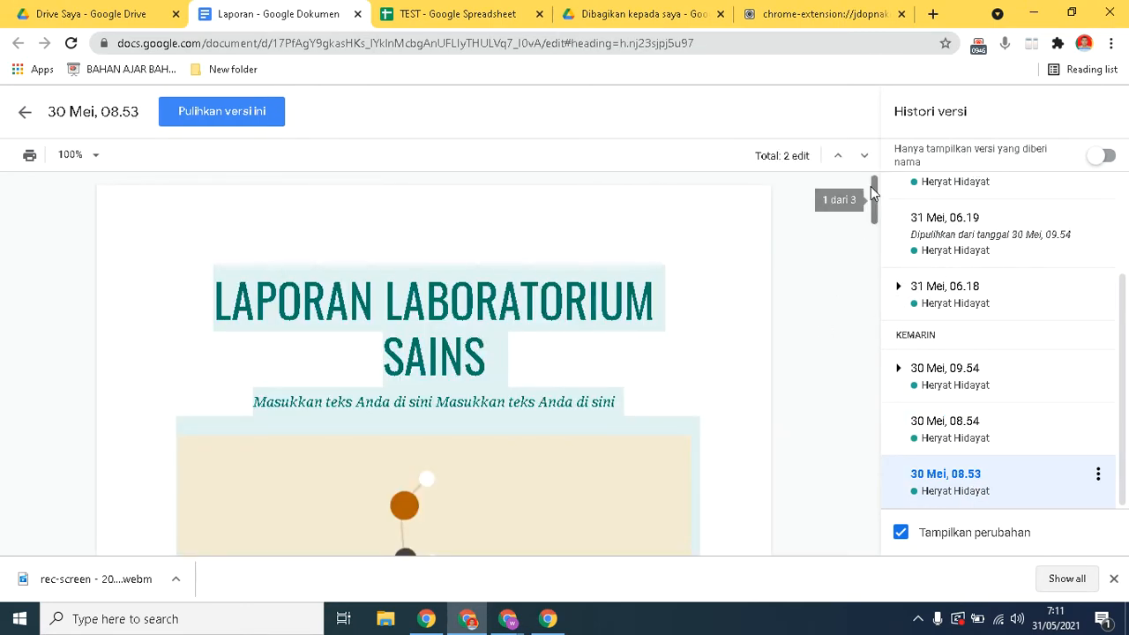
{"action": "mouse_move", "coordinate": [870, 186]}
{"action": "left_mouse_down"}
{"action": "mouse_move", "coordinate": [874, 328]}
{"action": "mouse_move", "coordinate": [865, 171]}
{"action": "left_mouse_up"}
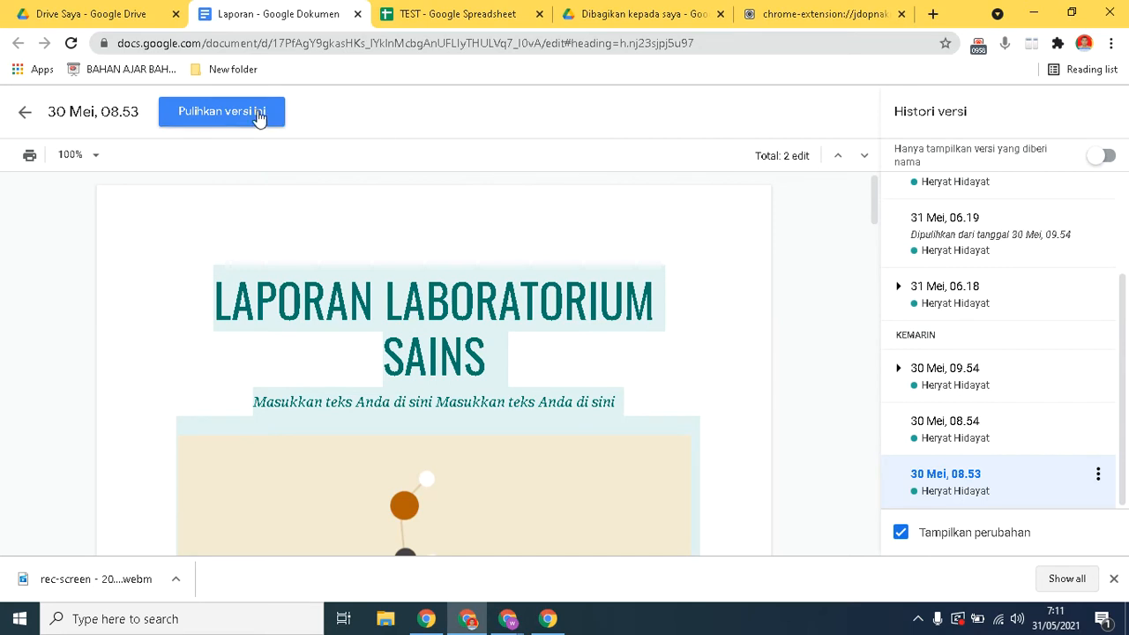
{"action": "left_click", "coordinate": [22, 118]}
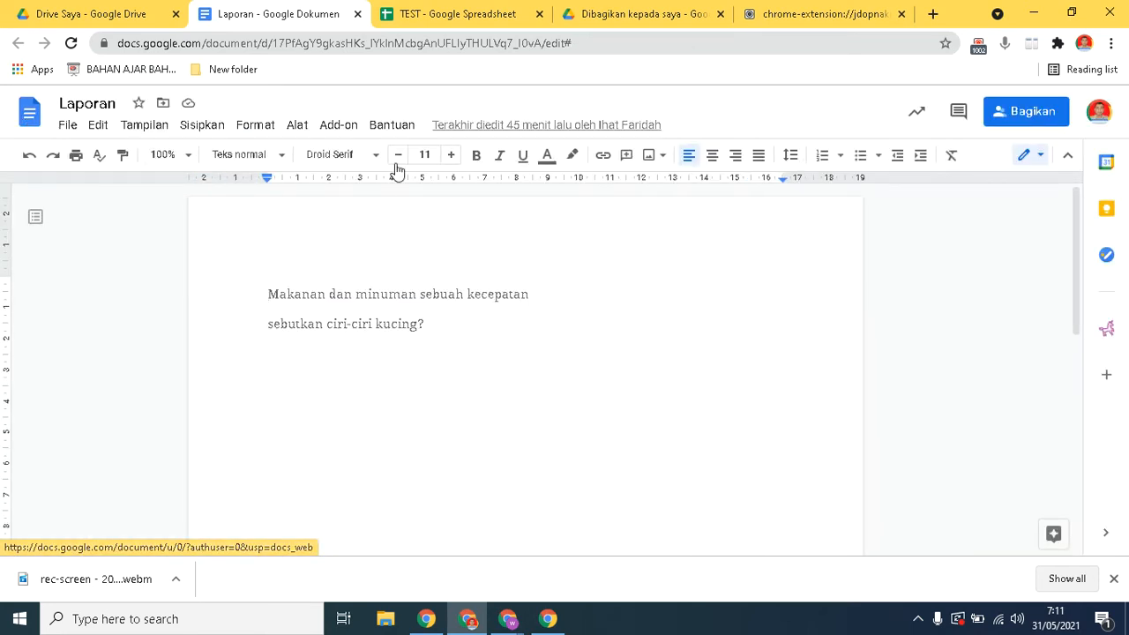
Switch to the TEST spreadsheet and open its version history, waiting for the unresponsive pages to load.
{"action": "left_click", "coordinate": [429, 15]}
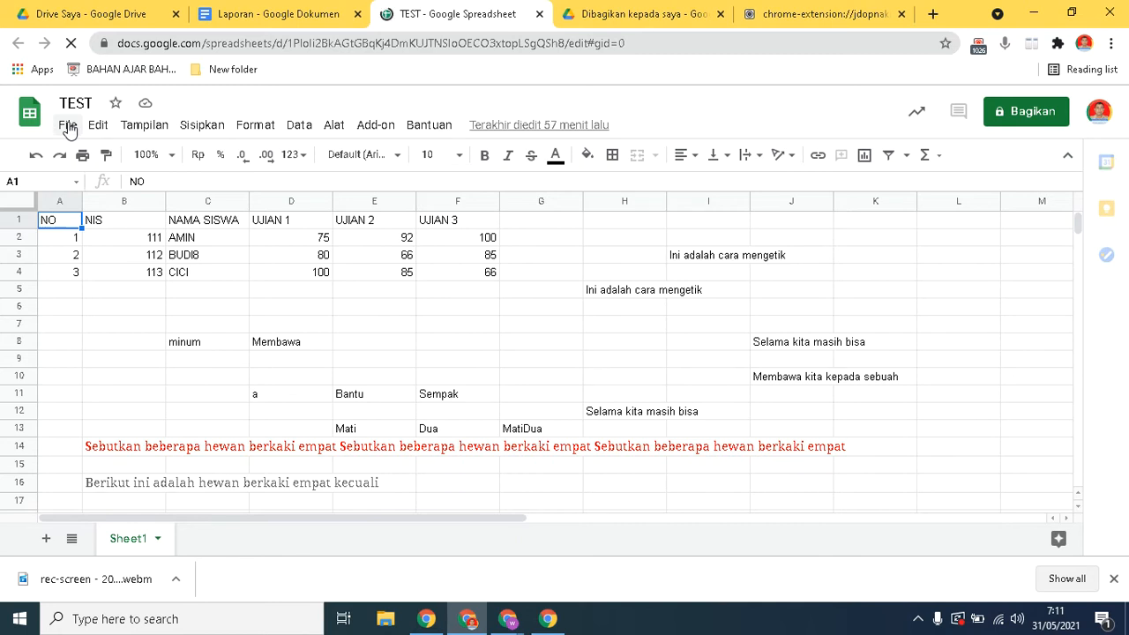
{"action": "left_click", "coordinate": [69, 128]}
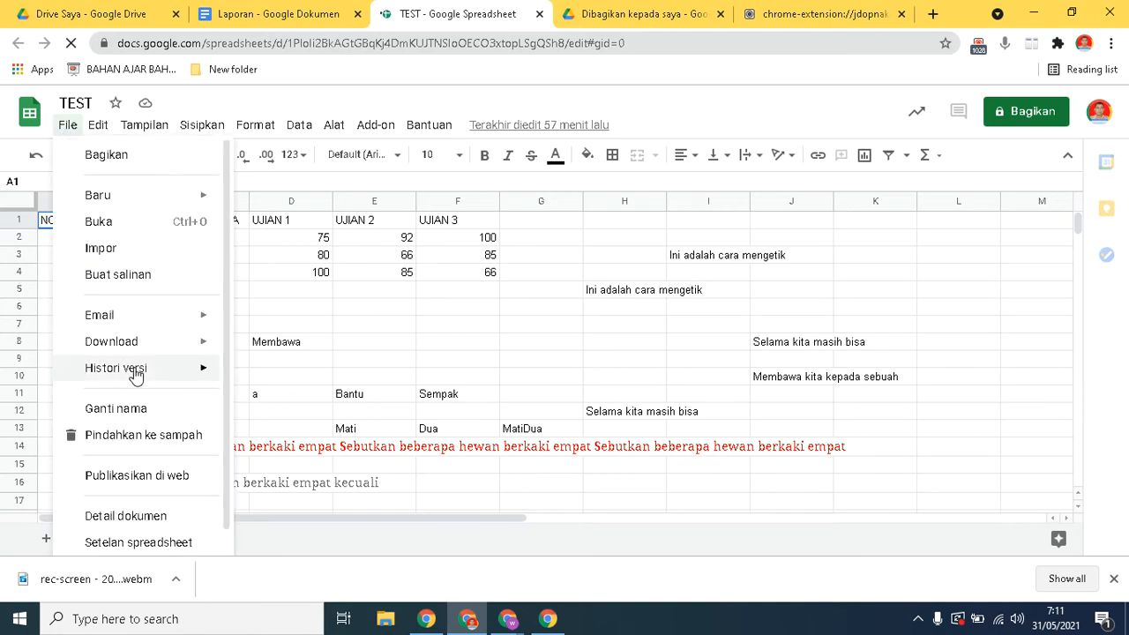
{"action": "mouse_move", "coordinate": [138, 371]}
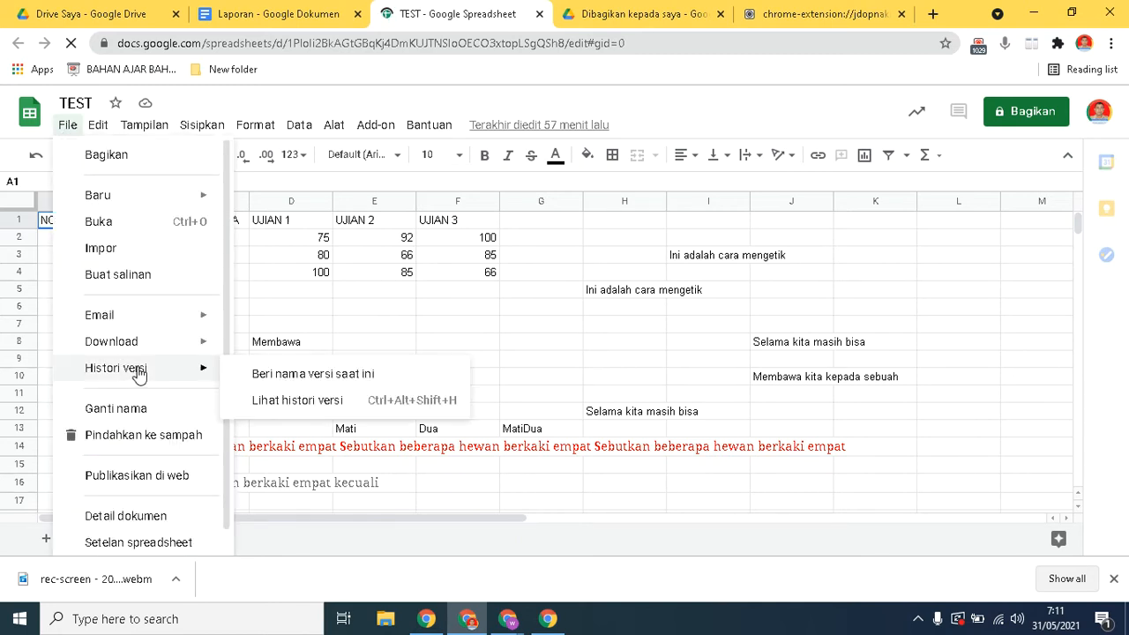
{"action": "left_click", "coordinate": [276, 402]}
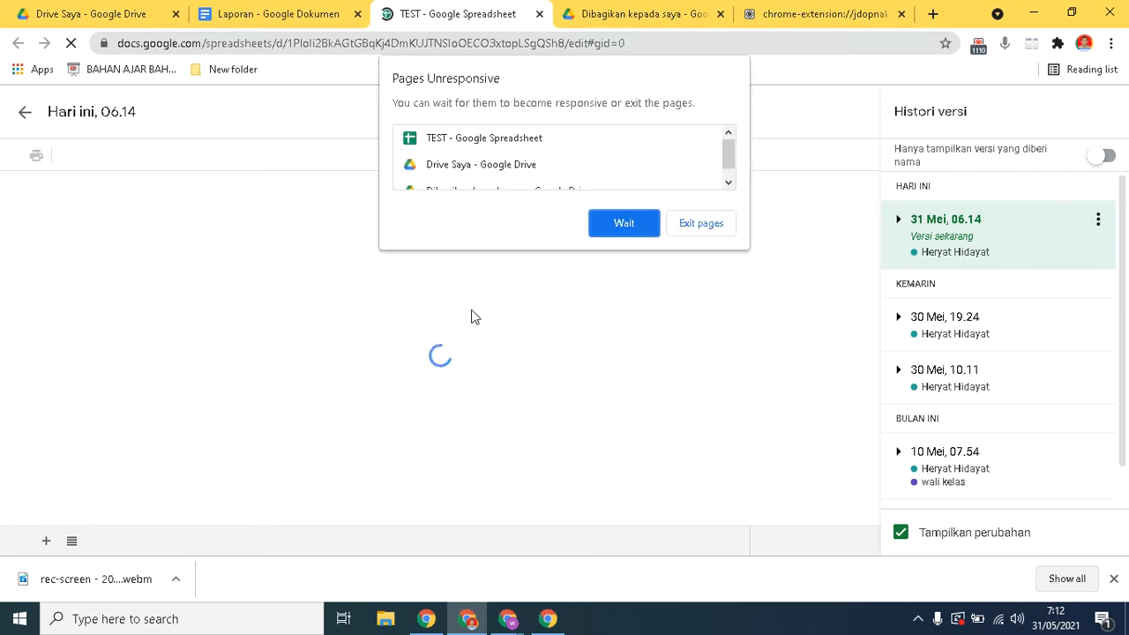
{"action": "left_click", "coordinate": [627, 221]}
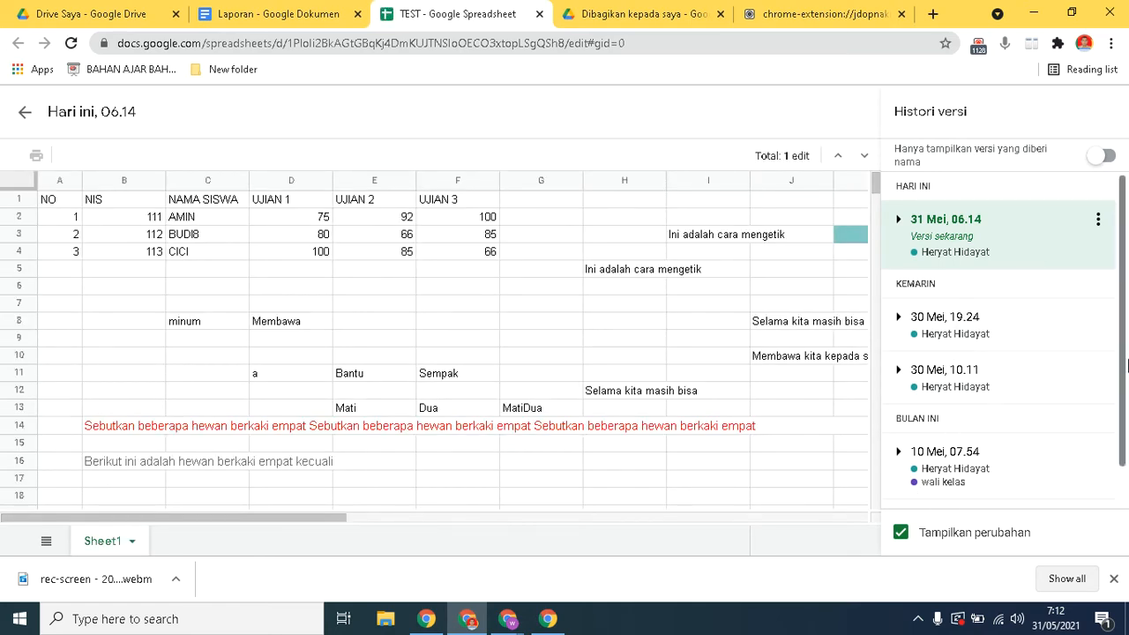
Compare the highlighted cell changes in the spreadsheet's 30 Mei, 10.11, 31 Mei, 06.14 and 30 Mei, 19.24 versions.
{"action": "left_click", "coordinate": [968, 380]}
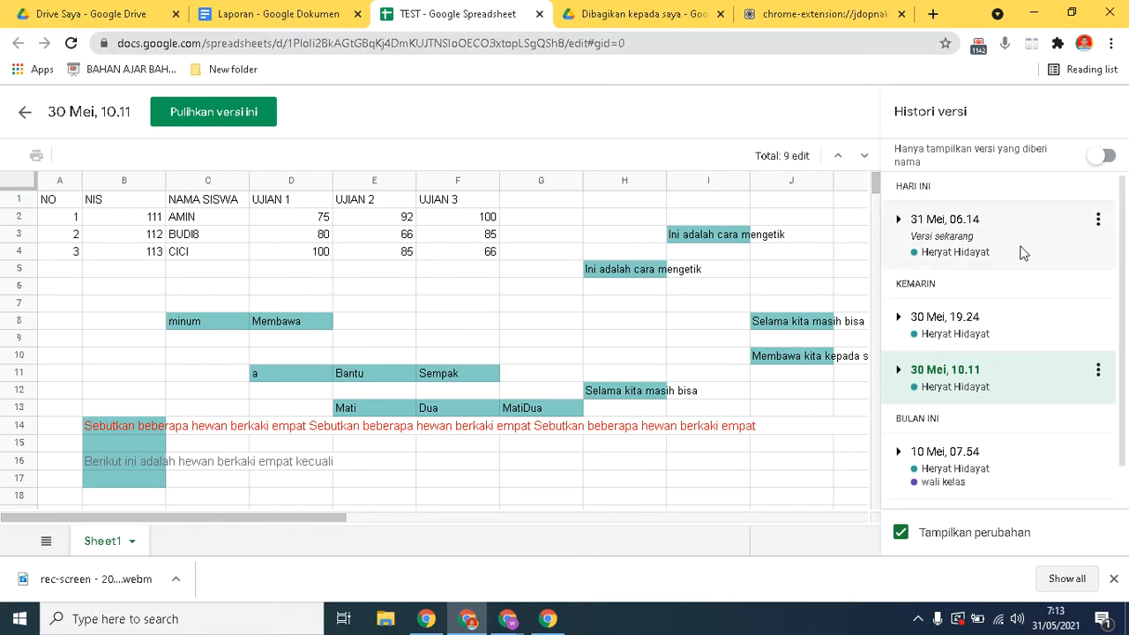
{"action": "left_click", "coordinate": [966, 231]}
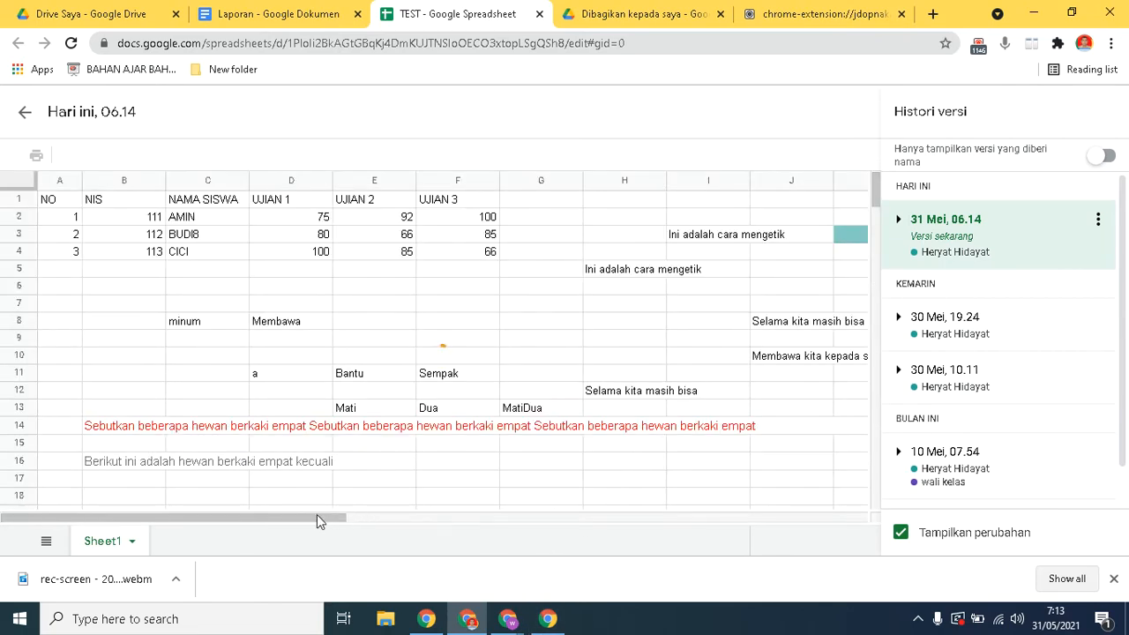
{"action": "scroll", "coordinate": [442, 503], "scroll_direction": "right", "scroll_amount": 3}
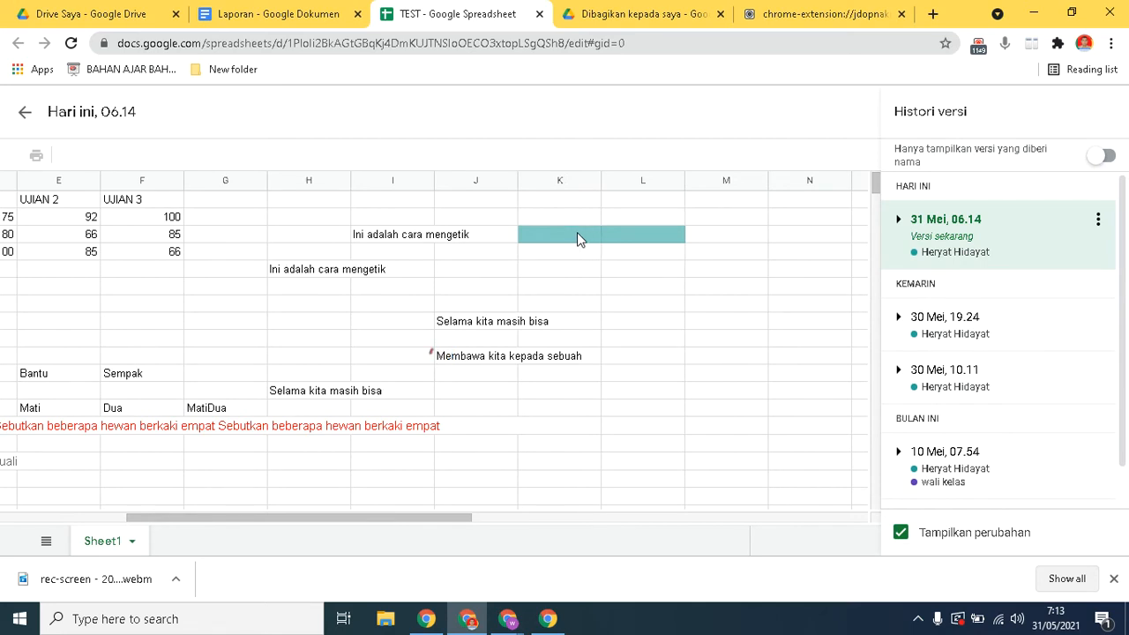
{"action": "left_click", "coordinate": [1013, 321]}
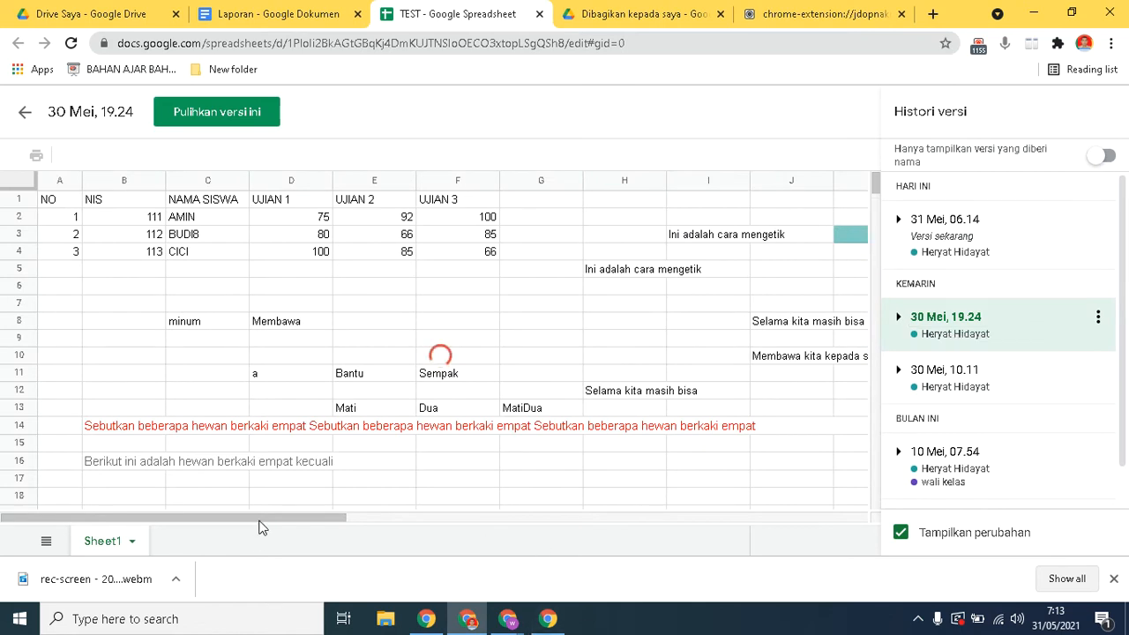
Restore the TEST spreadsheet to its 30 Mei, 19.24 version and confirm the restoration.
{"action": "left_click_drag", "start_coordinate": [318, 521], "coordinate": [489, 519]}
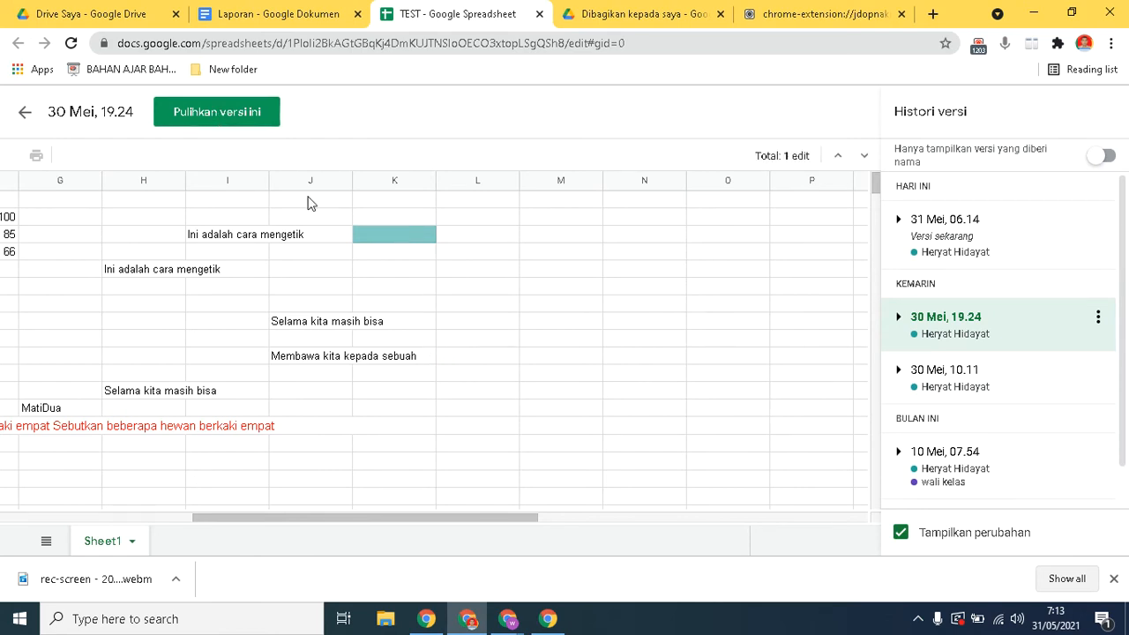
{"action": "left_click", "coordinate": [238, 112]}
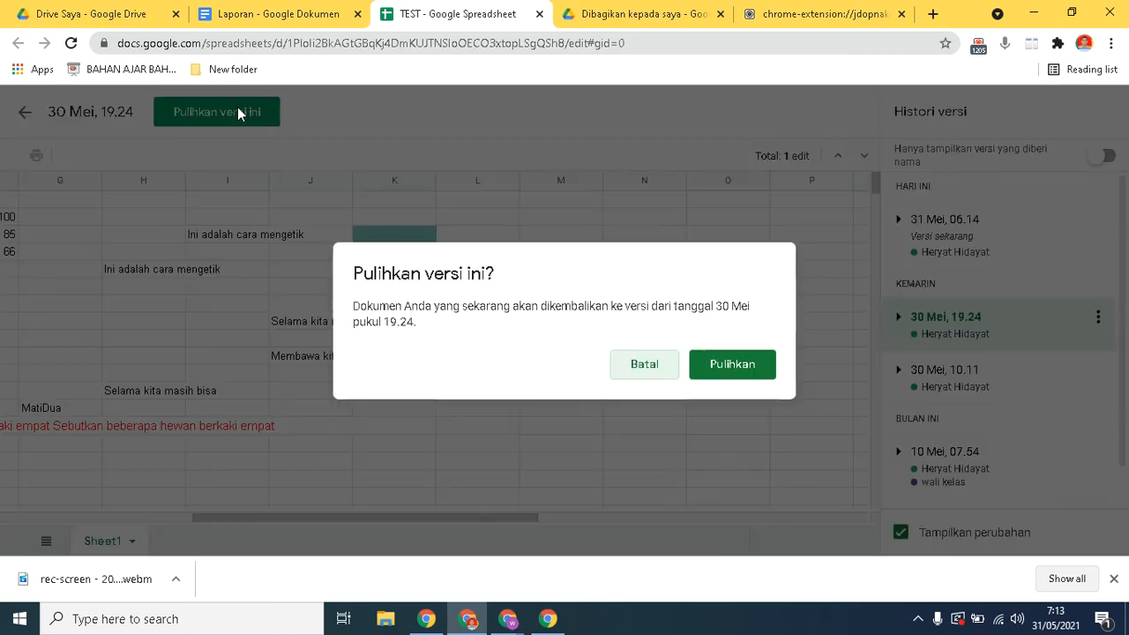
{"action": "left_click", "coordinate": [731, 366]}
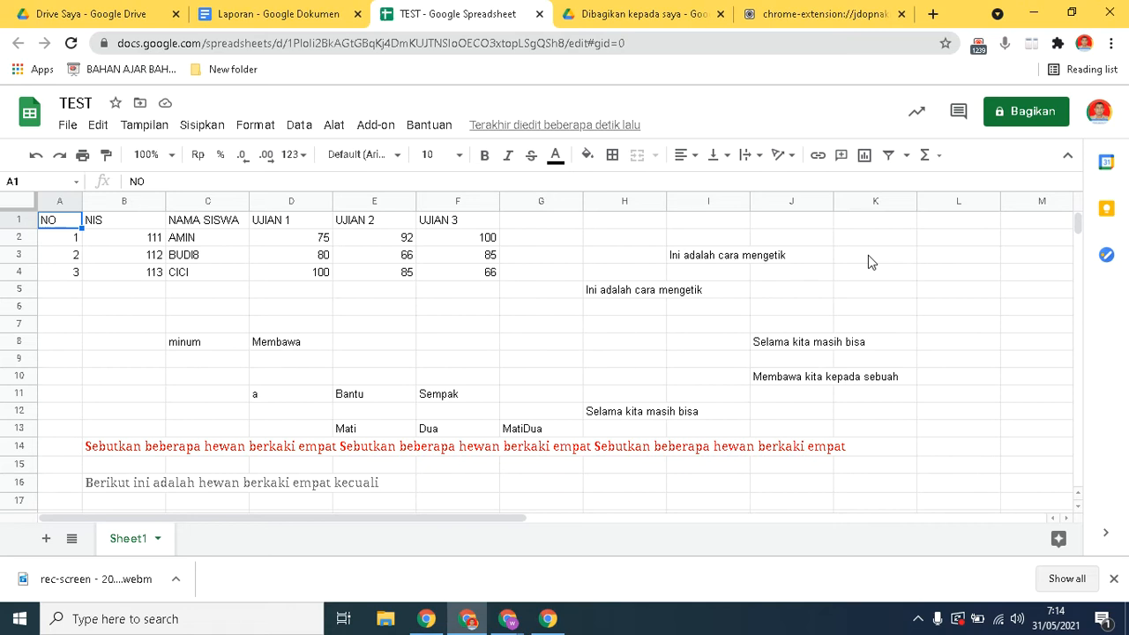
Show the edit history of cell K3 in the restored spreadsheet.
{"action": "left_click", "coordinate": [869, 257]}
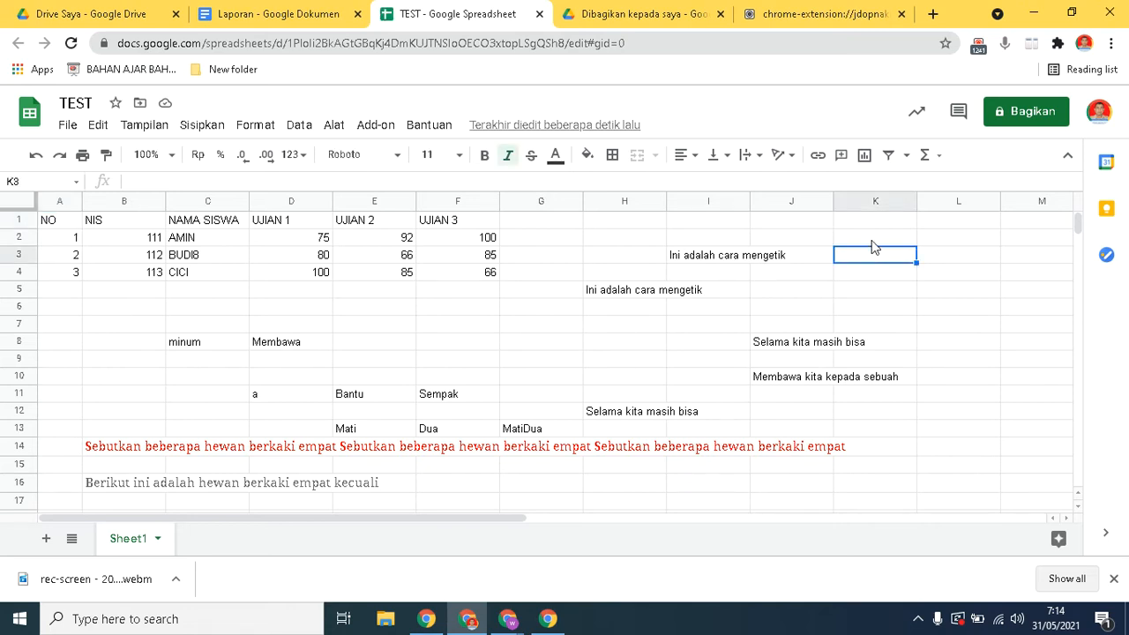
{"action": "key", "text": "Up"}
{"action": "key", "text": "Down"}
{"action": "left_click", "coordinate": [859, 293]}
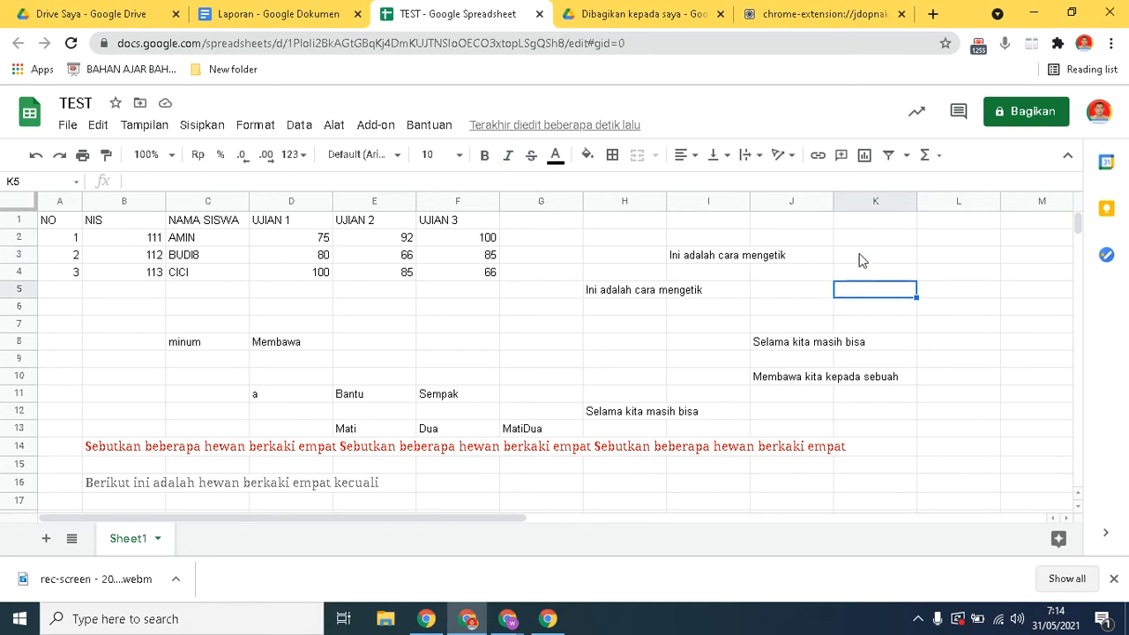
{"action": "left_click", "coordinate": [859, 257]}
{"action": "right_click", "coordinate": [857, 254]}
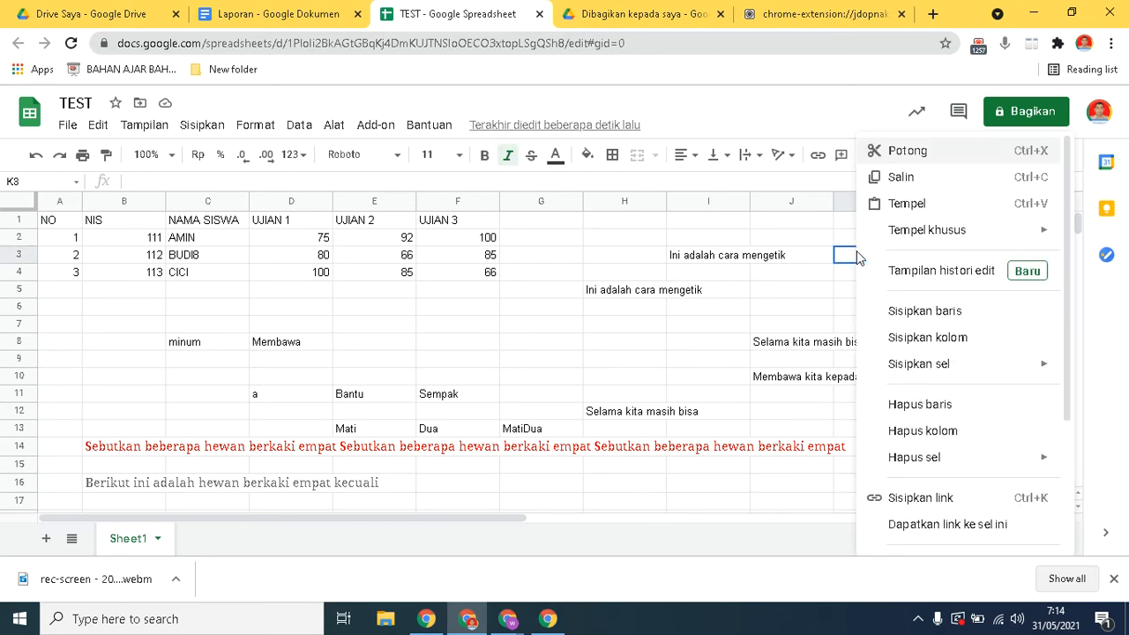
{"action": "left_click", "coordinate": [1021, 273]}
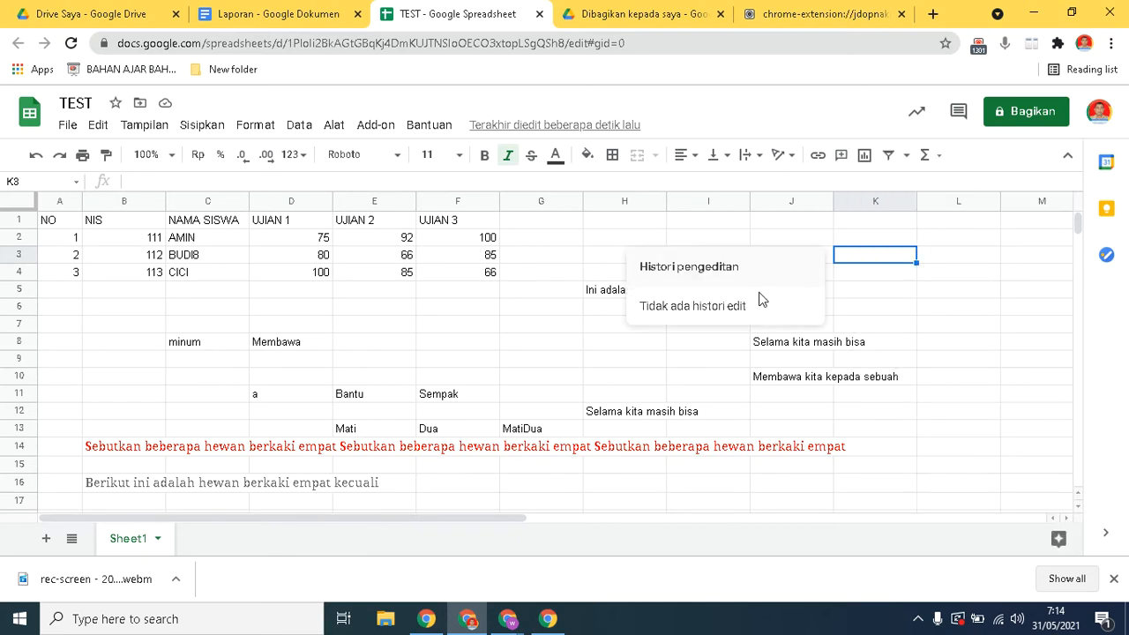
Check the edit history of cells K4 and K5.
{"action": "left_click", "coordinate": [853, 276]}
{"action": "right_click", "coordinate": [853, 276]}
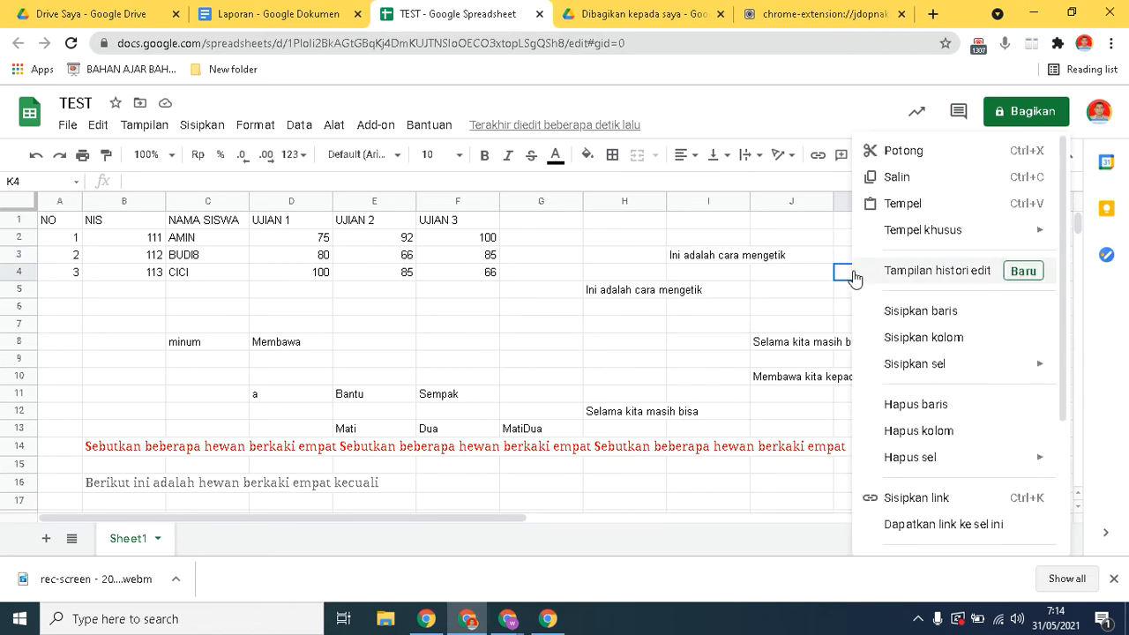
{"action": "left_click", "coordinate": [1025, 274]}
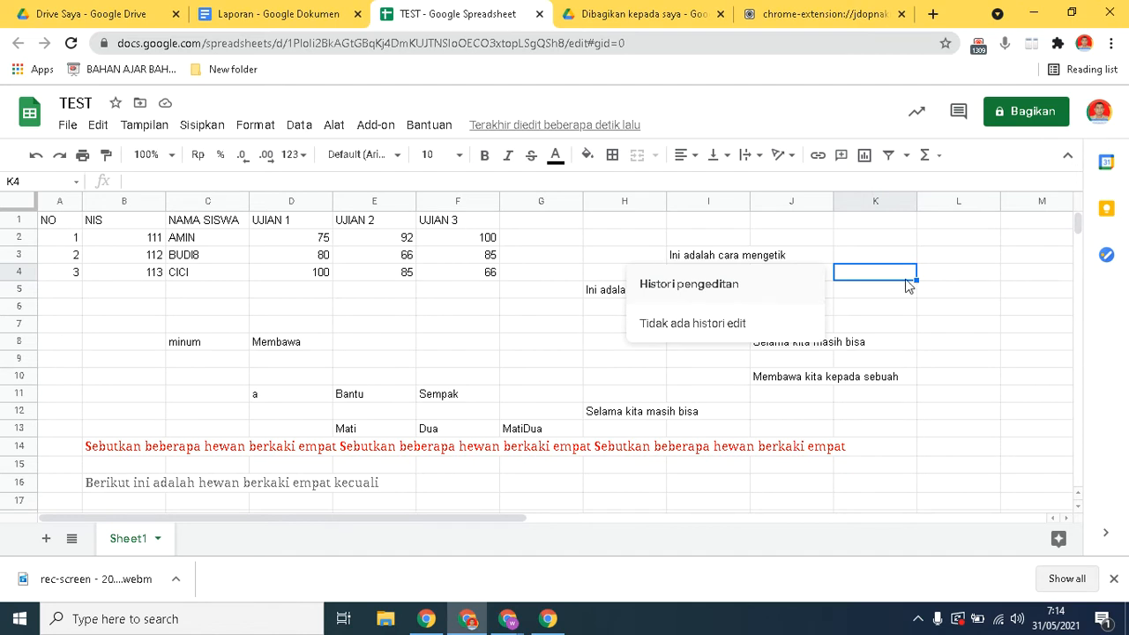
{"action": "left_click", "coordinate": [872, 296]}
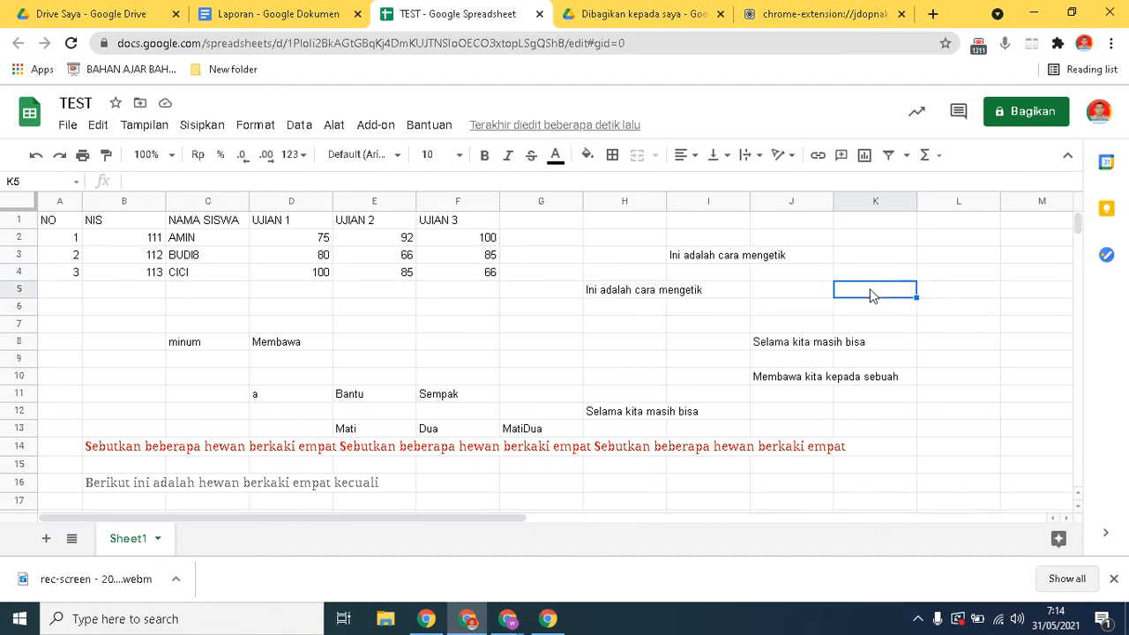
{"action": "right_click", "coordinate": [871, 295]}
{"action": "left_click", "coordinate": [1043, 275]}
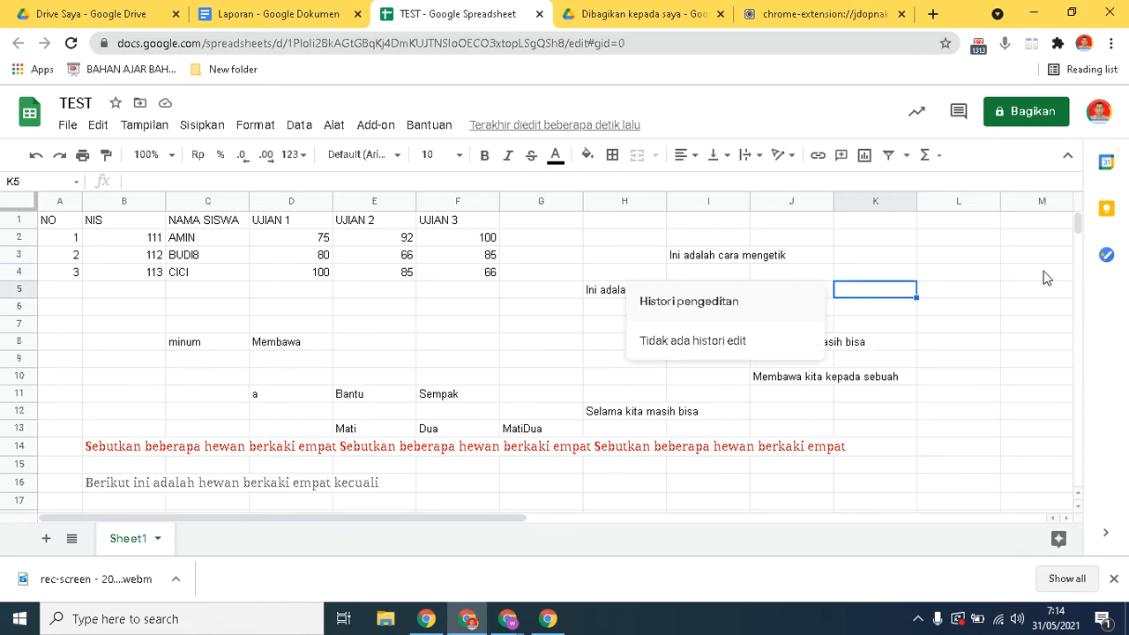
Recheck the edit history of cell K3 and view the one for cell K7.
{"action": "left_click", "coordinate": [857, 245]}
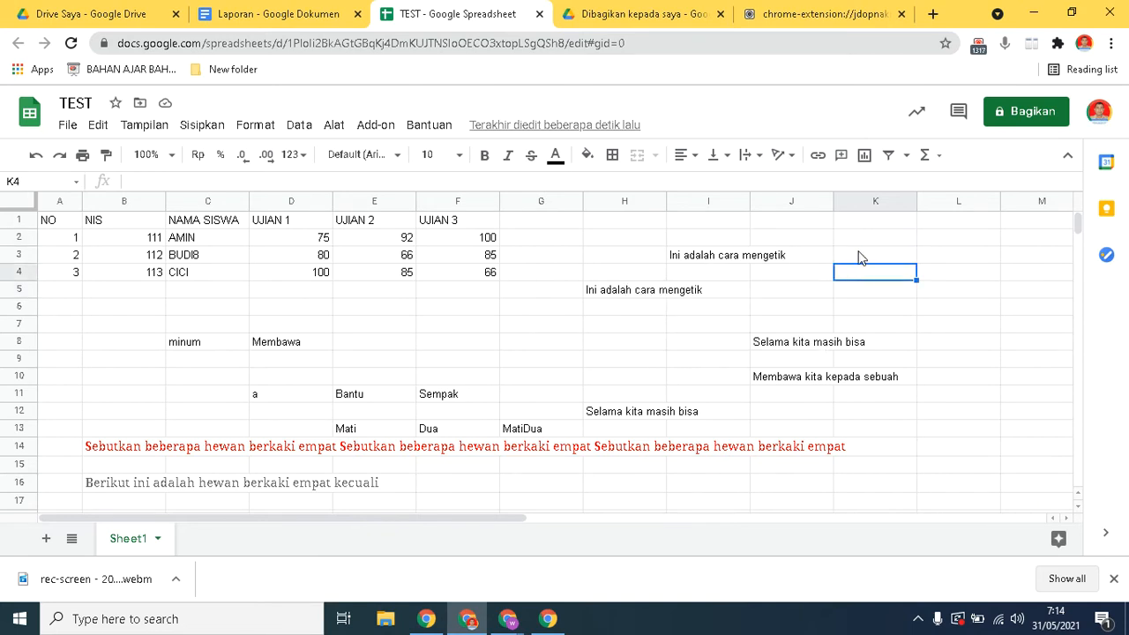
{"action": "right_click", "coordinate": [858, 254]}
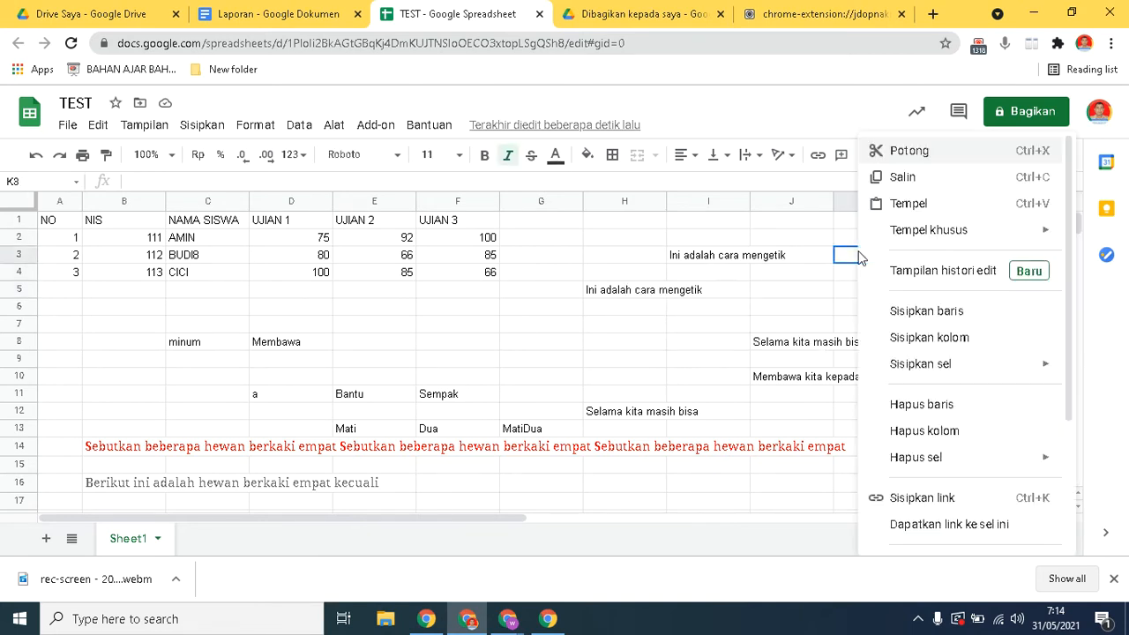
{"action": "left_click", "coordinate": [1028, 274]}
{"action": "left_click", "coordinate": [887, 327]}
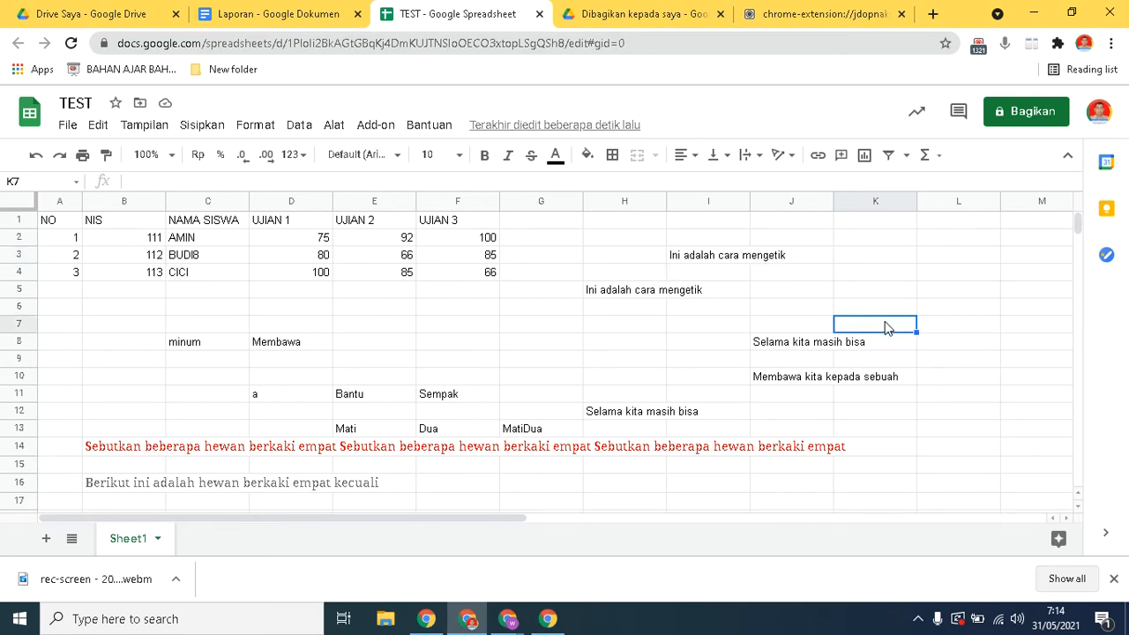
{"action": "right_click", "coordinate": [887, 327]}
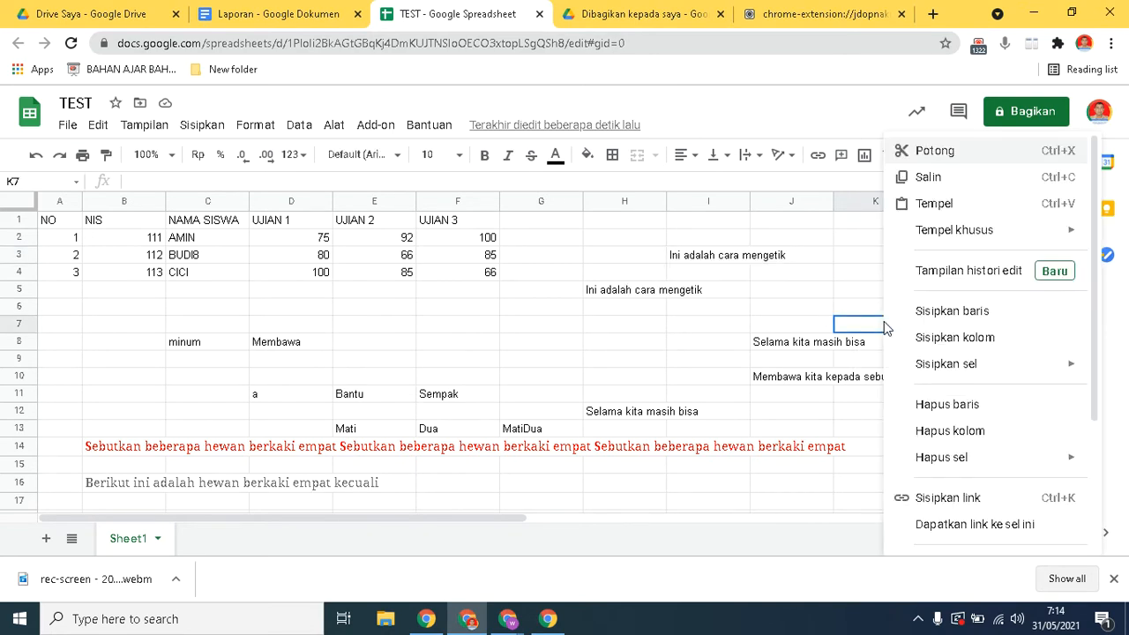
{"action": "left_click", "coordinate": [1055, 279]}
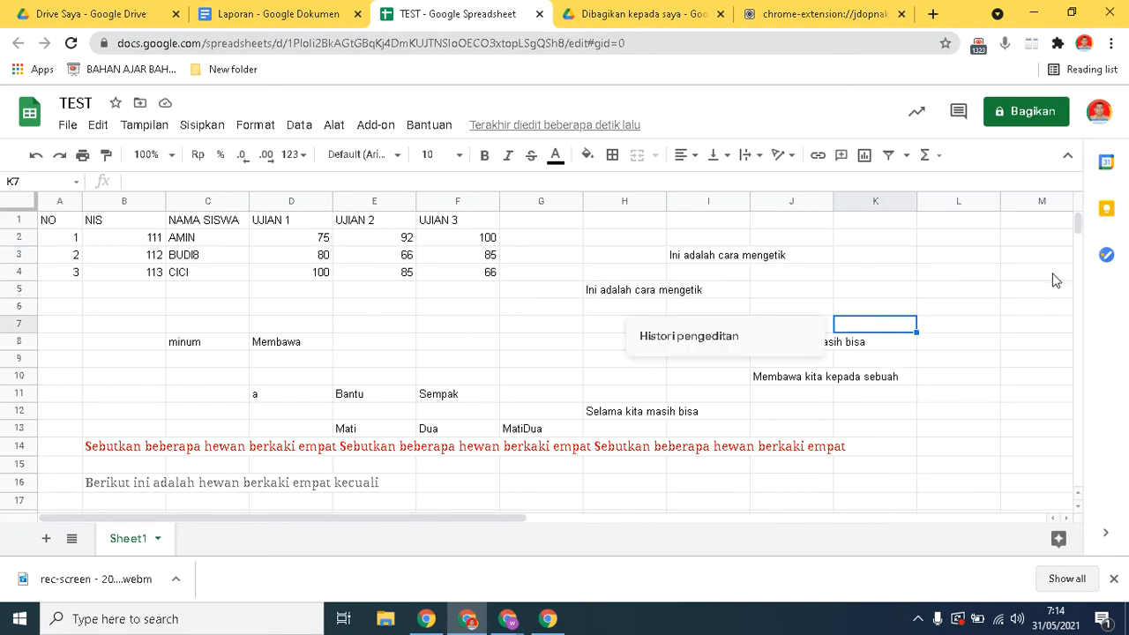
Enter a long run of the letter a as test text in cell K3.
{"action": "left_click", "coordinate": [856, 263]}
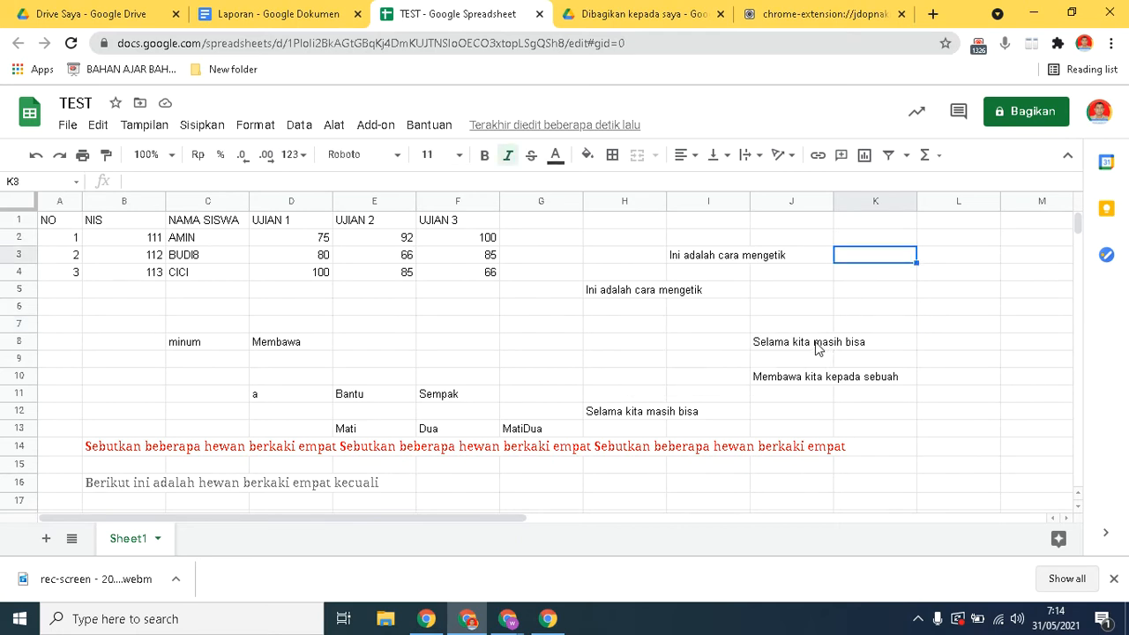
{"action": "type", "text": "aaaaaaaaaaaaa"}
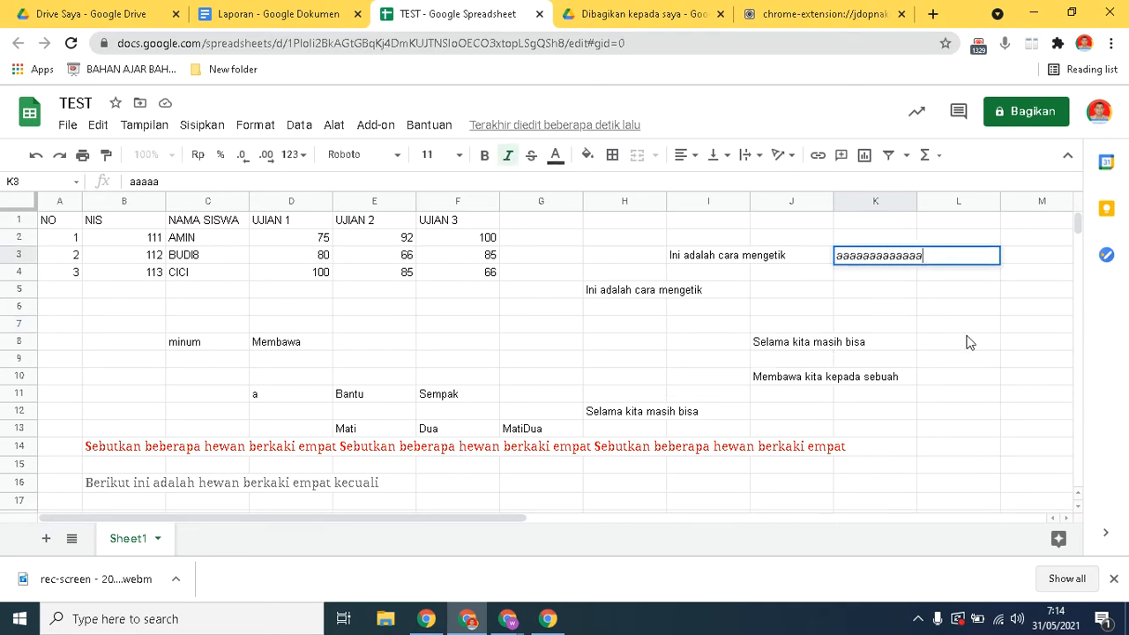
{"action": "type", "text": "aaaaaaaaaaaaaaaaa"}
{"action": "key", "text": "Return"}
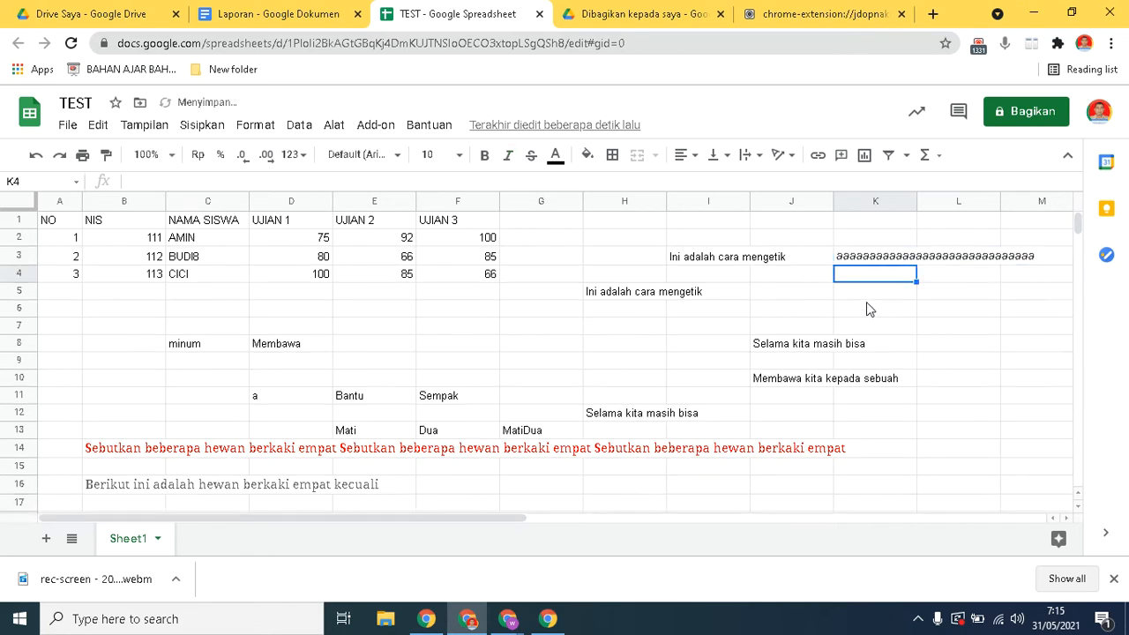
Overwrite cell K3 with a run of the letter b, and again with a run of the letter c.
{"action": "left_click", "coordinate": [860, 262]}
{"action": "key", "text": "ctrl+i"}
{"action": "type", "text": "b"}
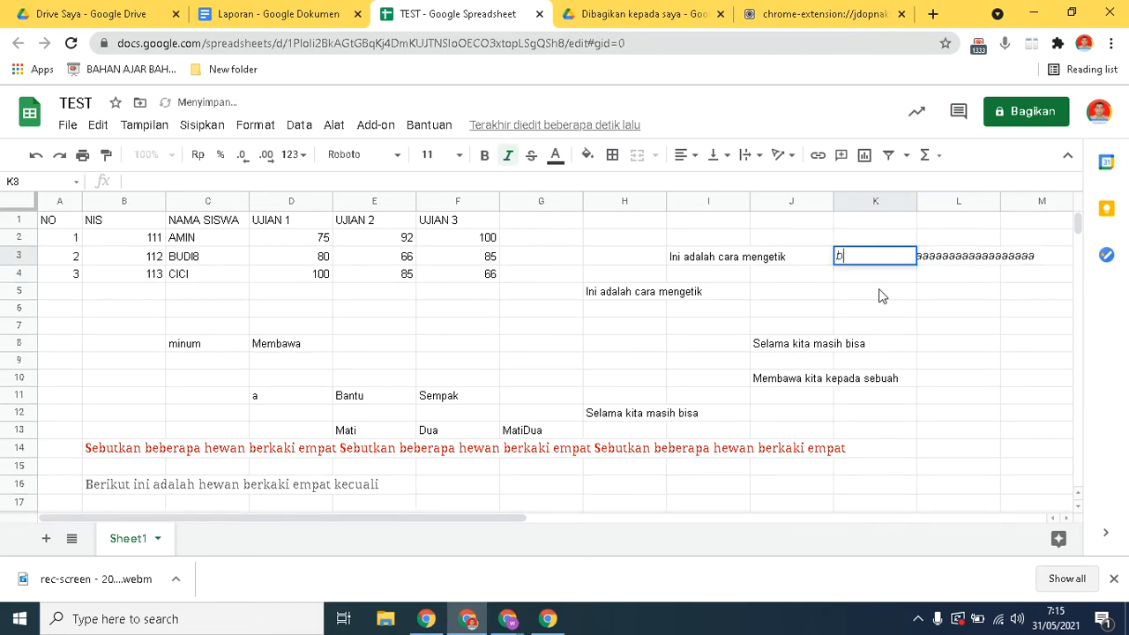
{"action": "type", "text": "bbbbbbbbbbbbbbbbbbbbbbbb"}
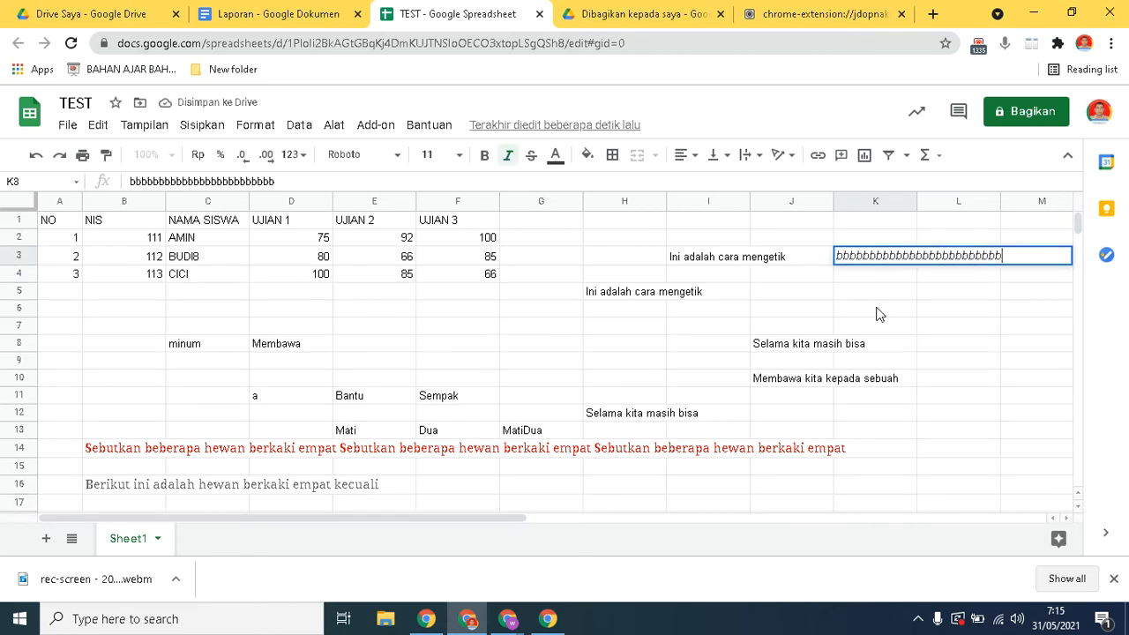
{"action": "left_click", "coordinate": [857, 259]}
{"action": "type", "text": "cccccccccccccccccccccccccccccc"}
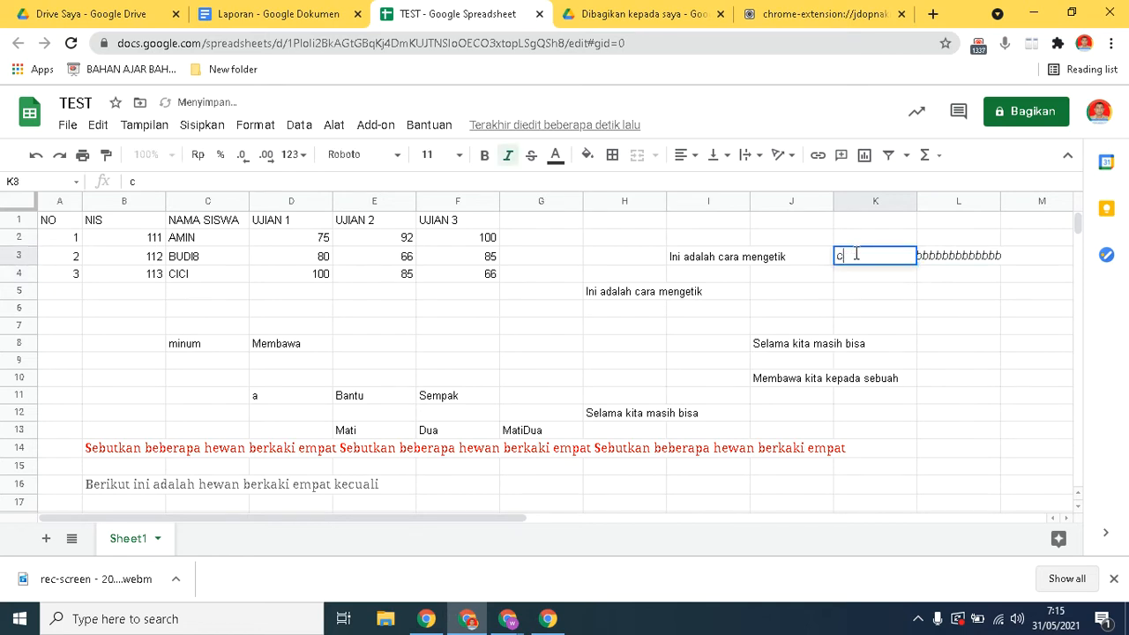
{"action": "left_click", "coordinate": [978, 349]}
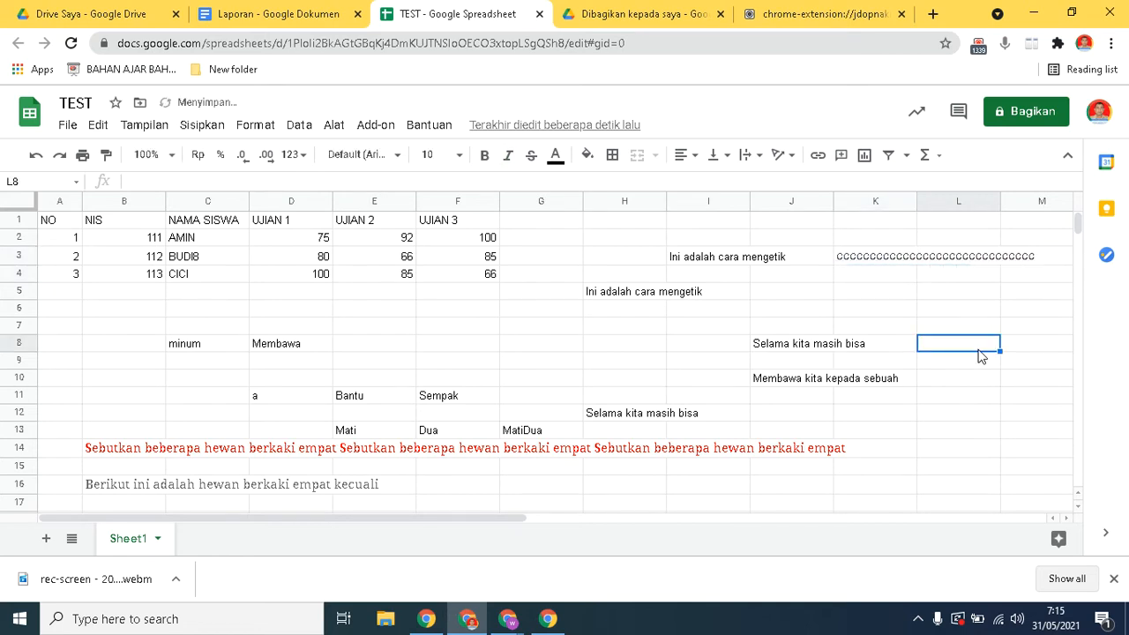
Delete the test text from cell K3 and reselect the cell.
{"action": "left_click", "coordinate": [845, 263]}
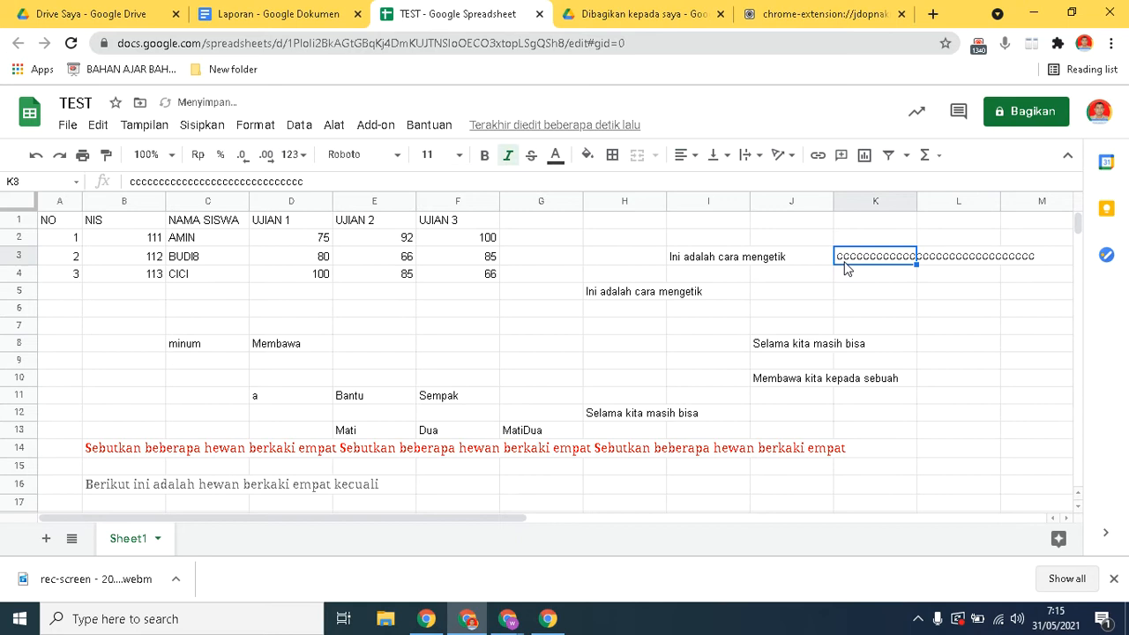
{"action": "key", "text": "Delete"}
{"action": "left_click", "coordinate": [895, 330]}
{"action": "left_click", "coordinate": [866, 263]}
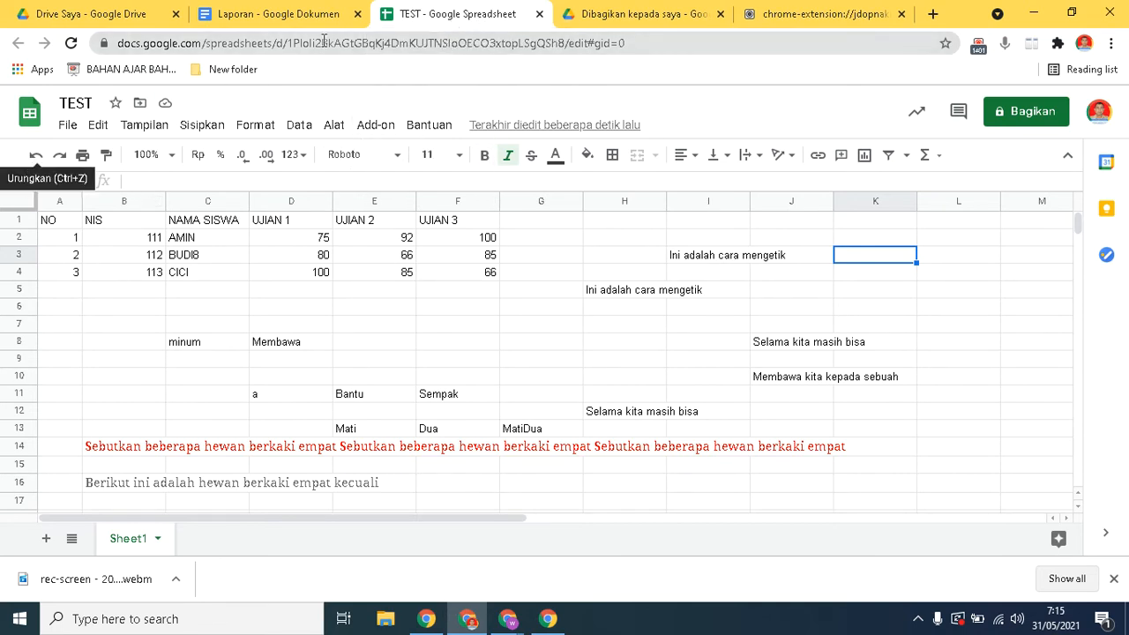
{"action": "left_click", "coordinate": [847, 311]}
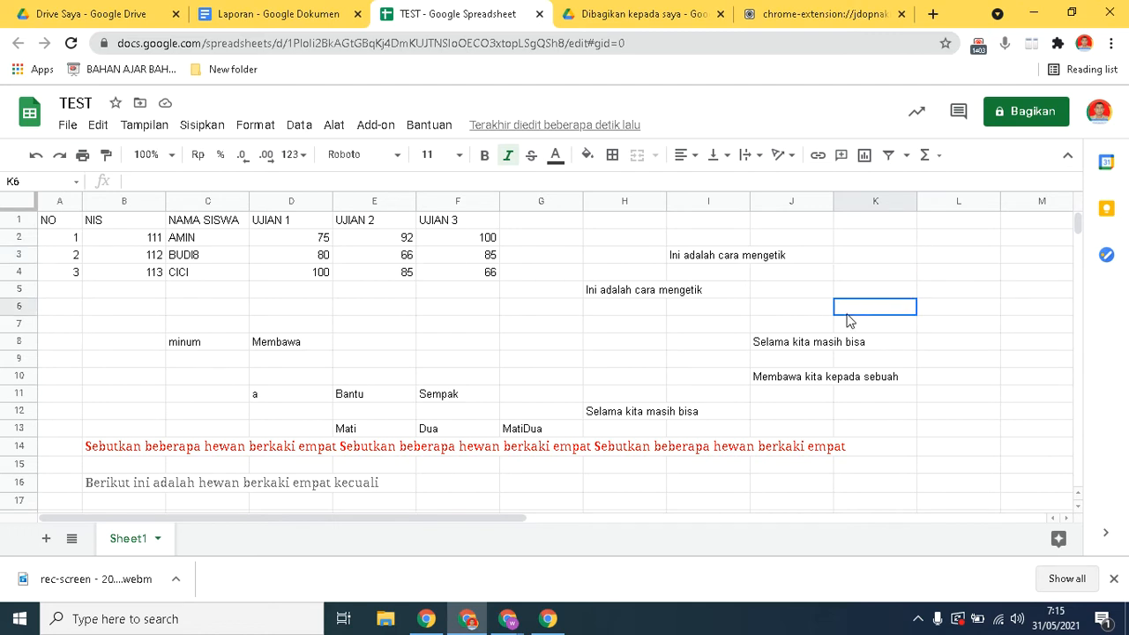
{"action": "left_click", "coordinate": [866, 256]}
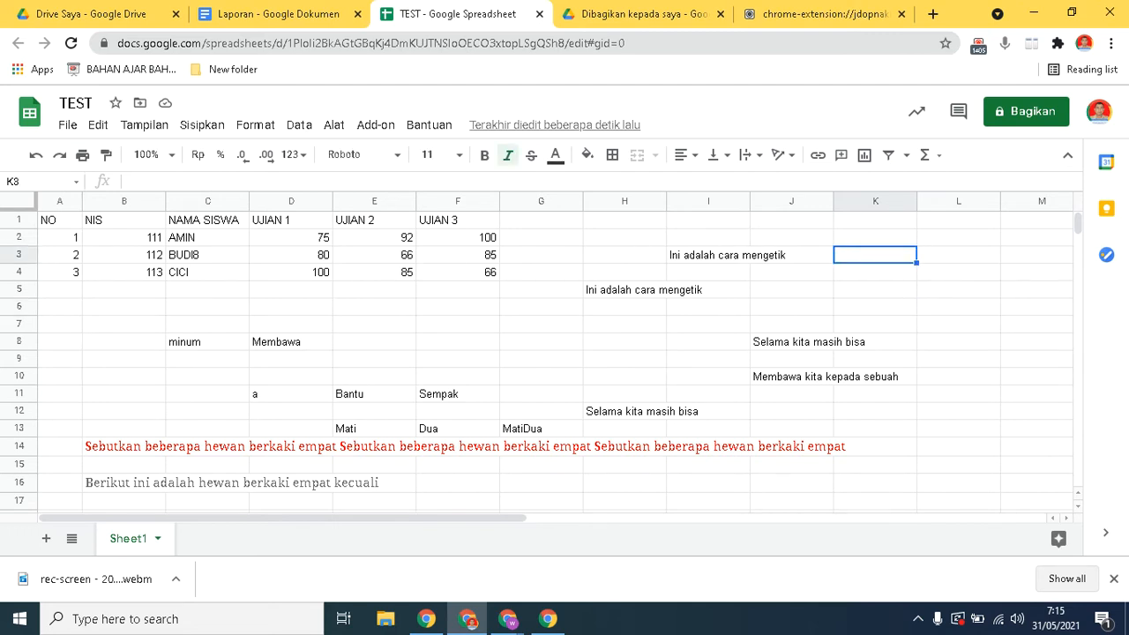
Close the TEST spreadsheet and look through the Terbaru and Drive Saya file lists in Drive, ending on Terbaru.
{"action": "left_click", "coordinate": [539, 15]}
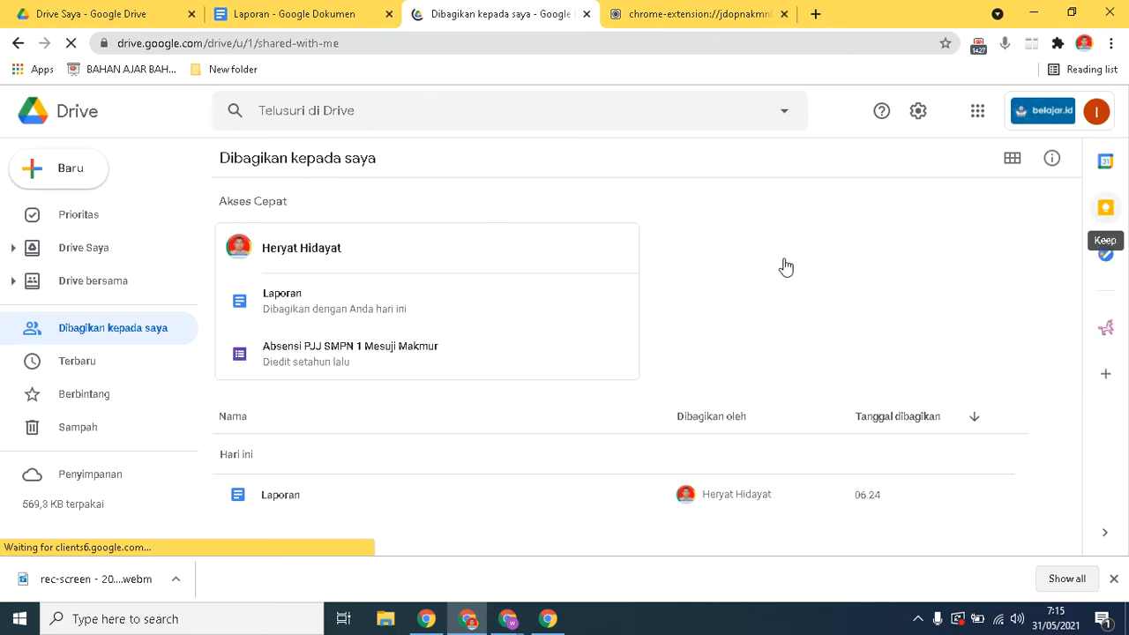
{"action": "left_click", "coordinate": [77, 362]}
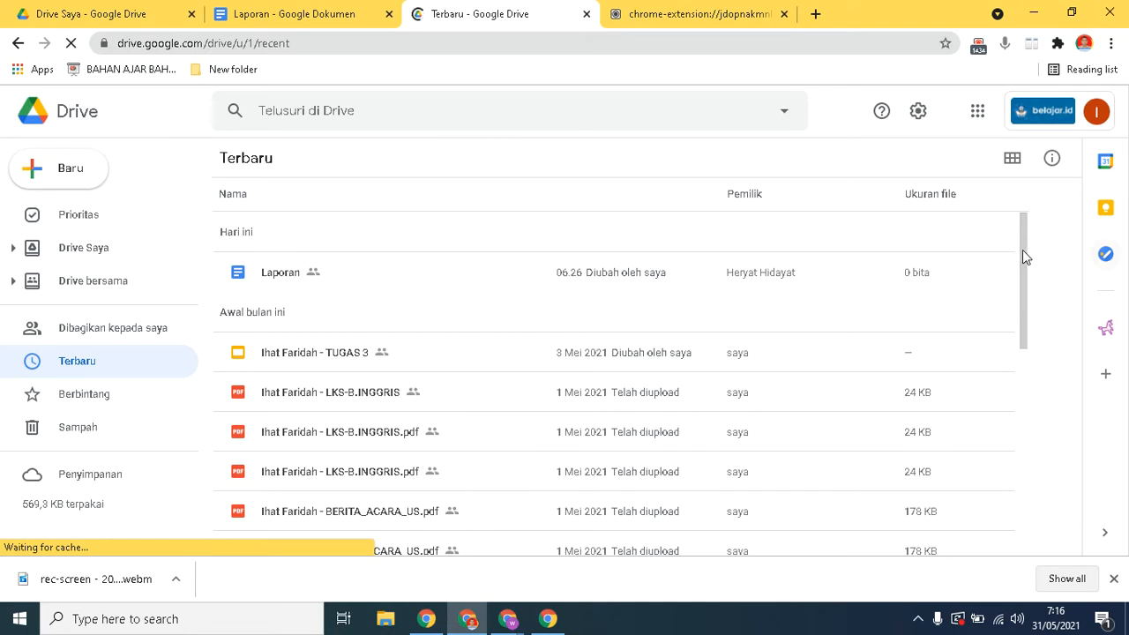
{"action": "scroll", "coordinate": [1033, 304], "scroll_direction": "down", "scroll_amount": 1}
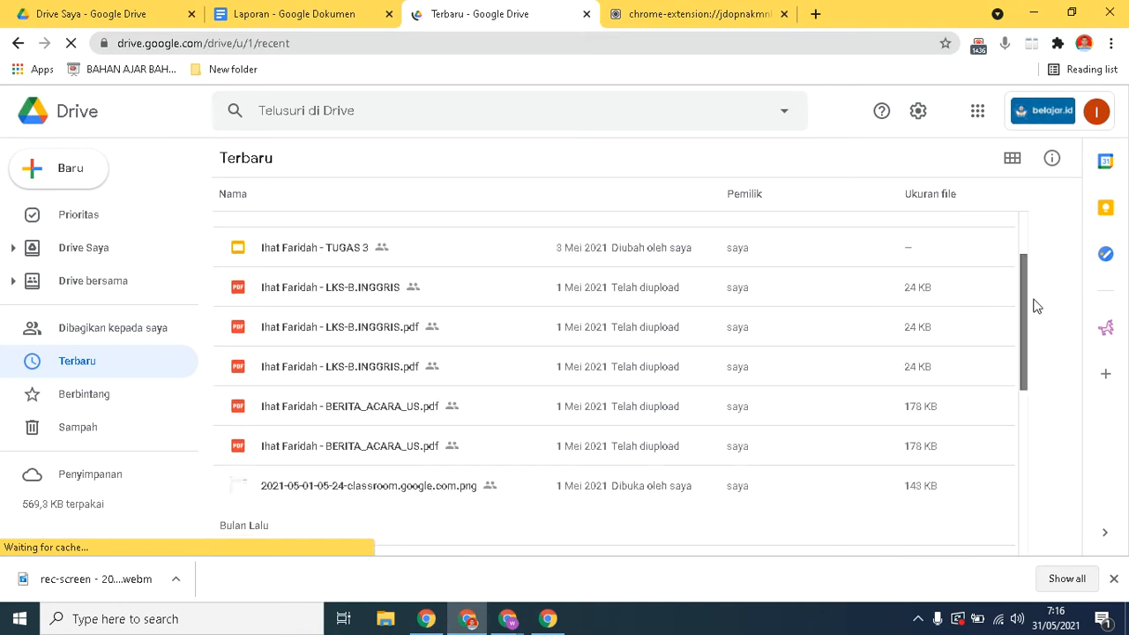
{"action": "scroll", "coordinate": [1023, 203], "scroll_direction": "up", "scroll_amount": 2}
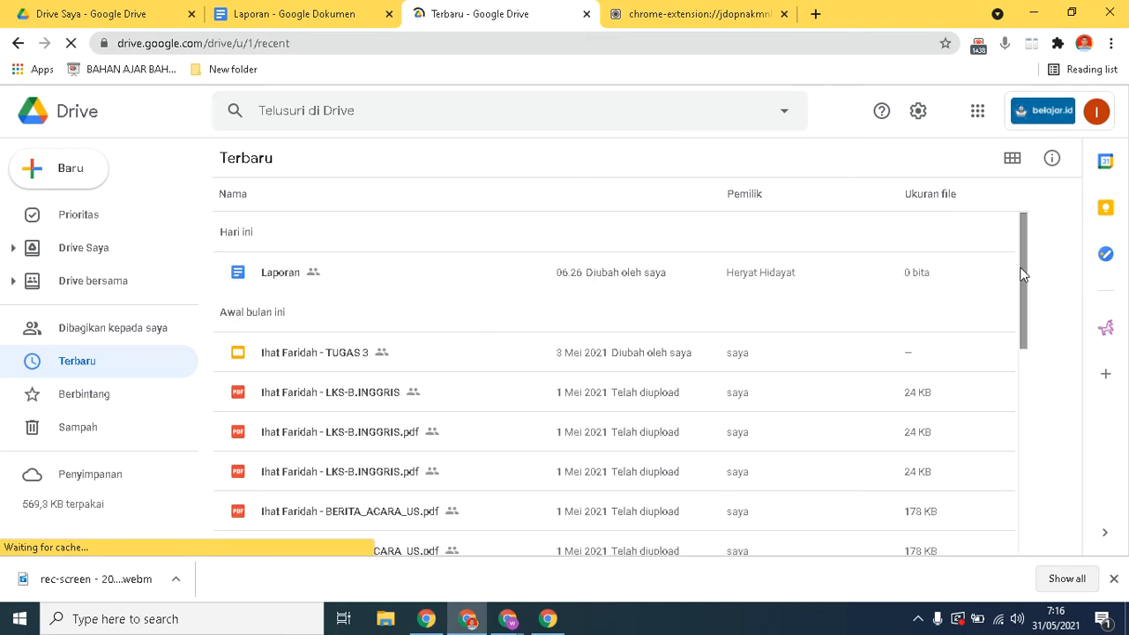
{"action": "scroll", "coordinate": [1020, 349], "scroll_direction": "down", "scroll_amount": 2}
{"action": "scroll", "coordinate": [1024, 378], "scroll_direction": "down", "scroll_amount": 2}
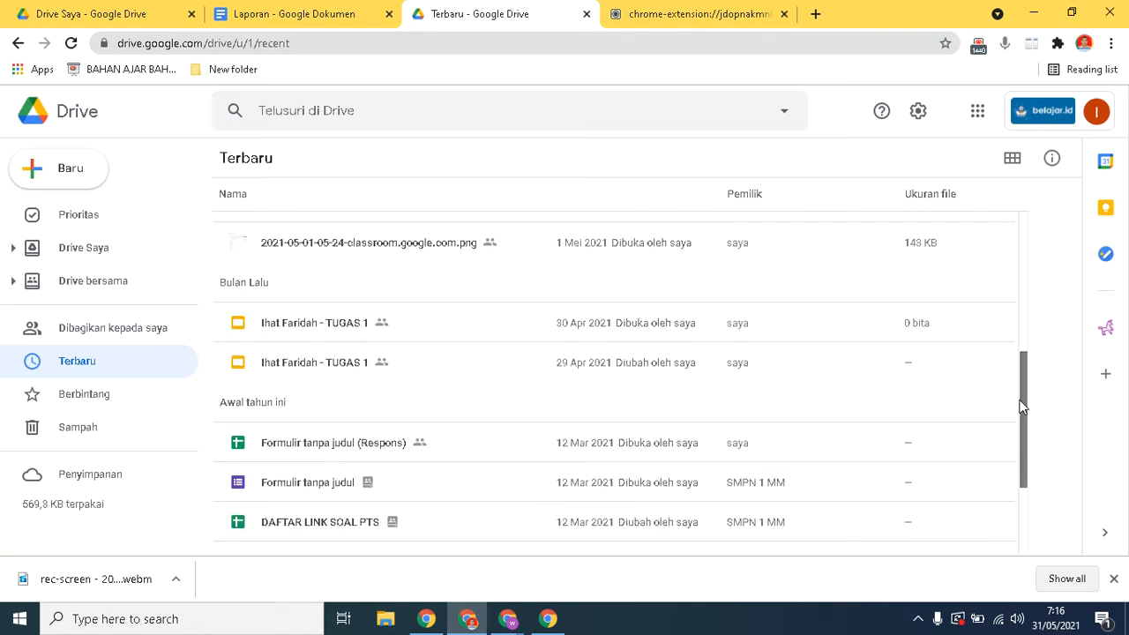
{"action": "scroll", "coordinate": [1029, 441], "scroll_direction": "up", "scroll_amount": 4}
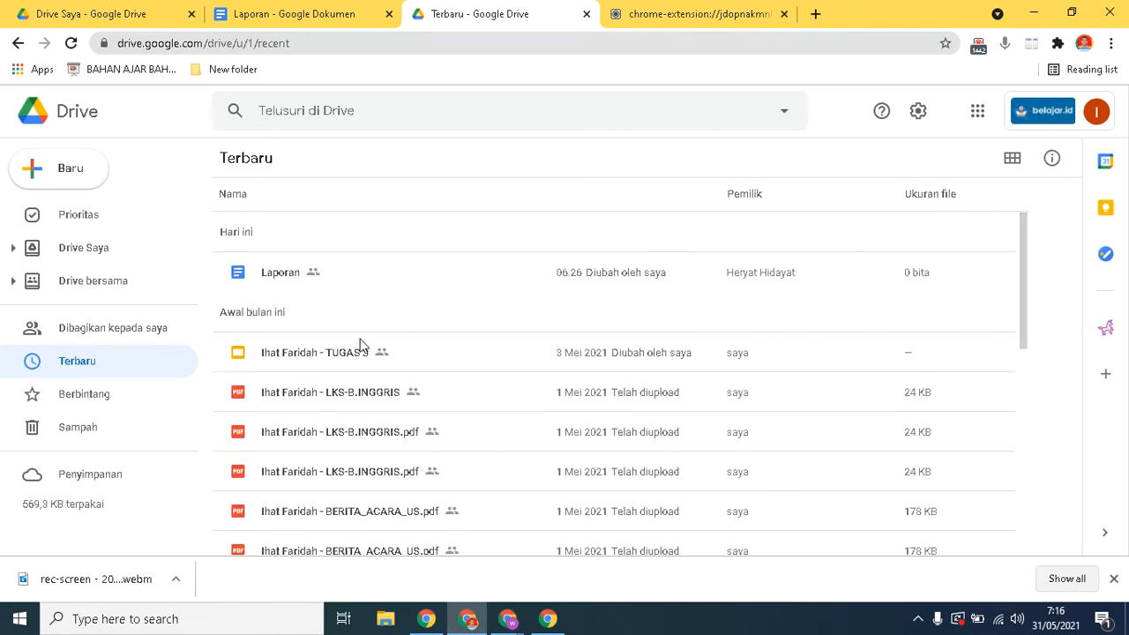
{"action": "left_click", "coordinate": [88, 252]}
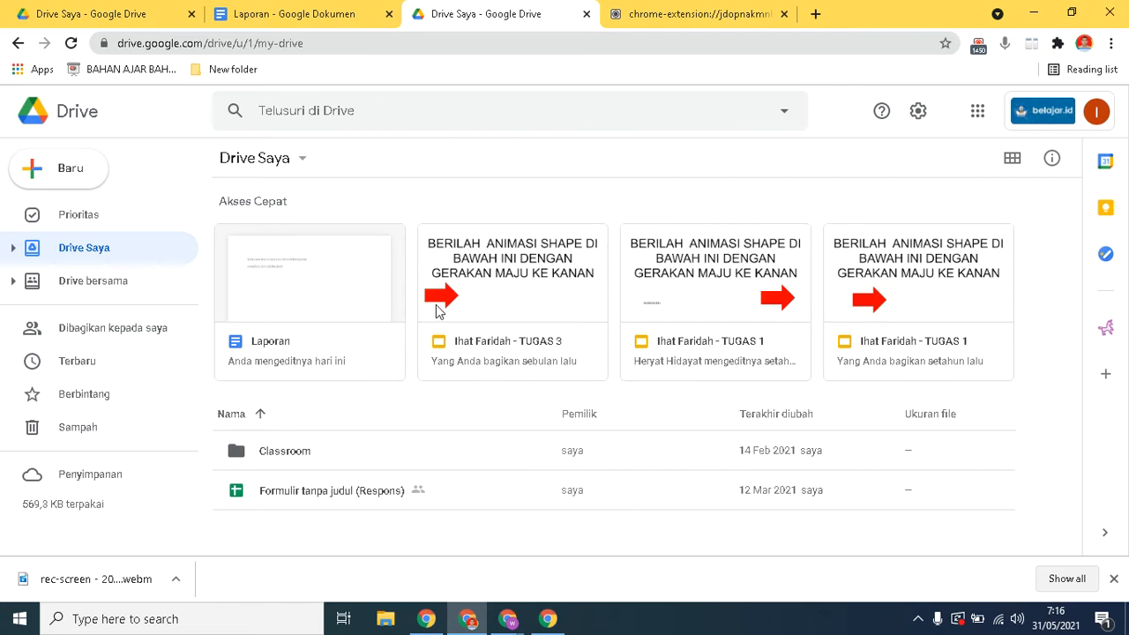
{"action": "left_click", "coordinate": [76, 364]}
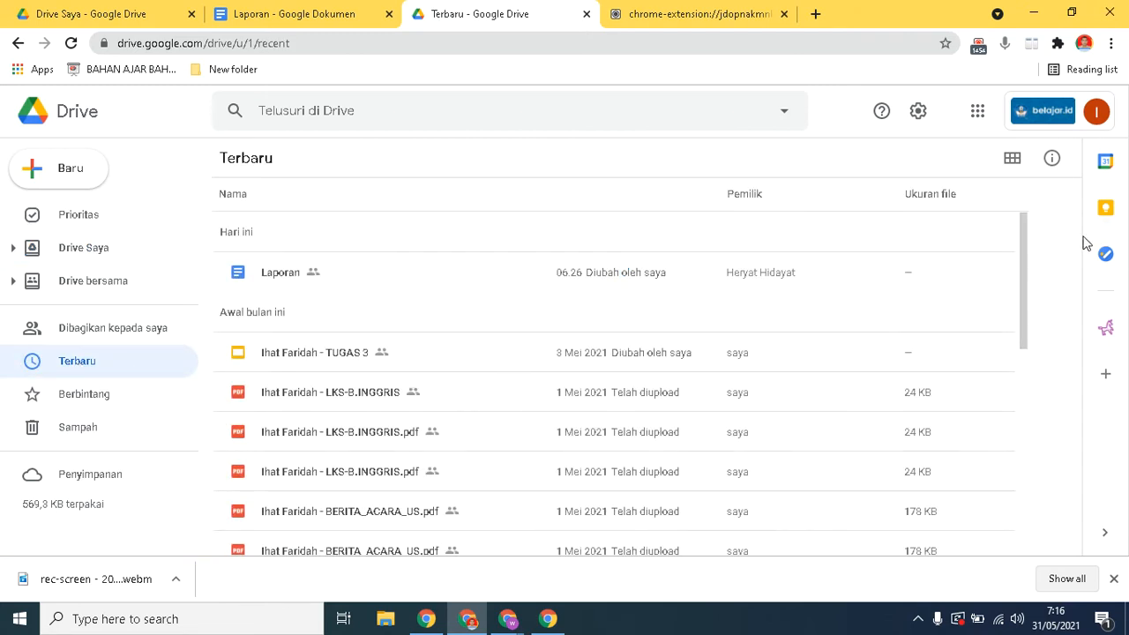
Look through the Terbaru and Dibagikan kepada saya file lists in Drive, ending on Drive Saya.
{"action": "left_click_drag", "start_coordinate": [1026, 277], "coordinate": [1053, 497]}
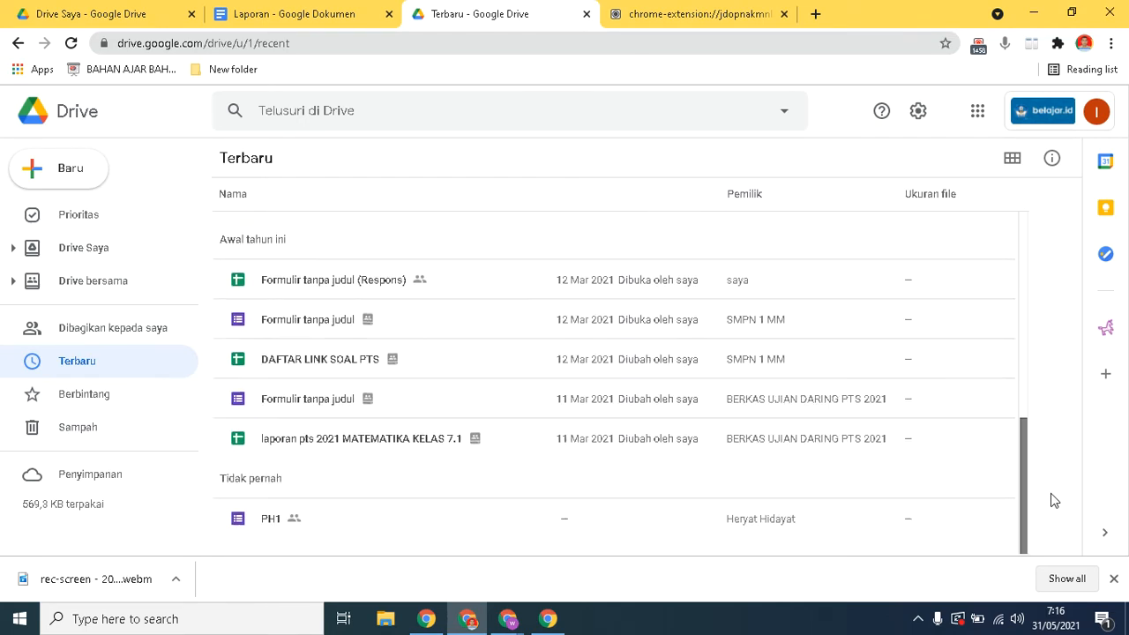
{"action": "left_click_drag", "start_coordinate": [1030, 413], "coordinate": [1029, 30]}
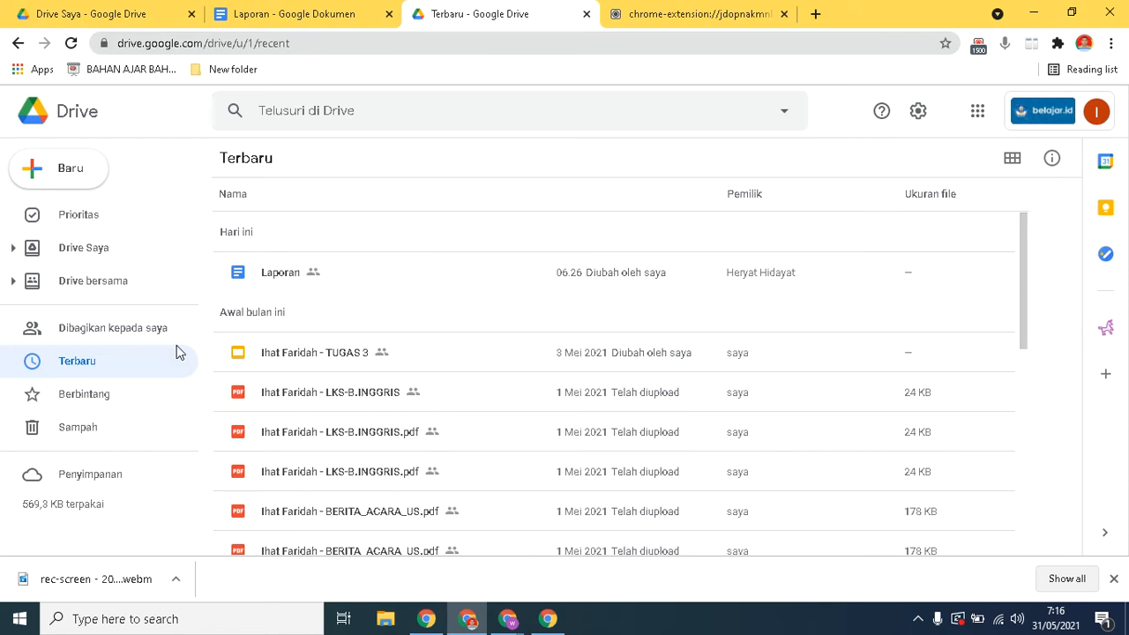
{"action": "left_click", "coordinate": [91, 330]}
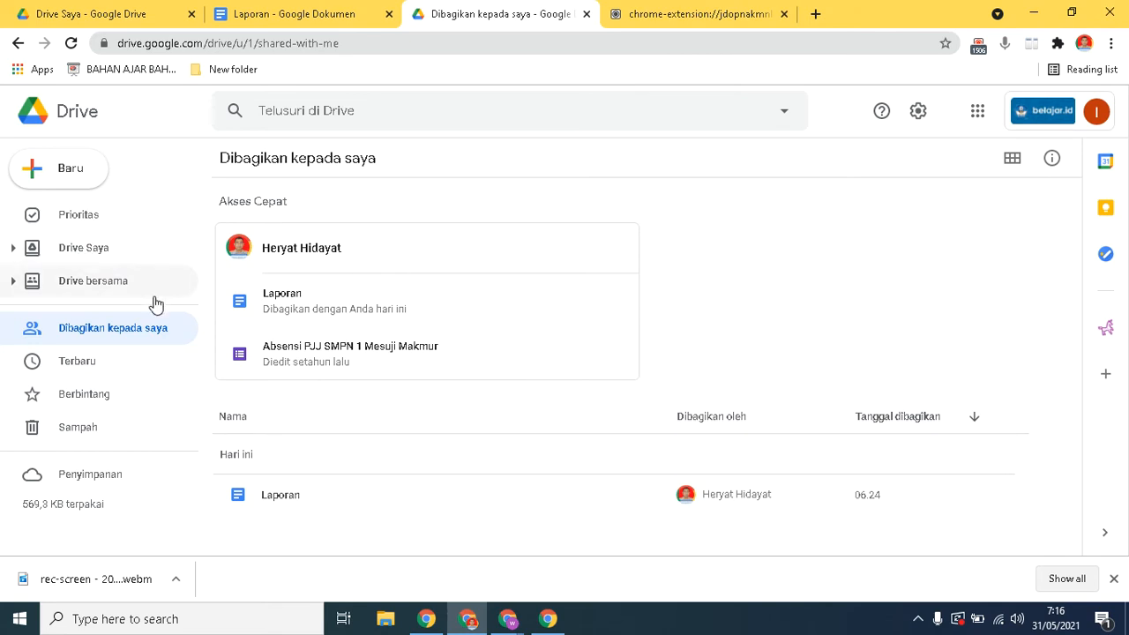
{"action": "left_click", "coordinate": [91, 248]}
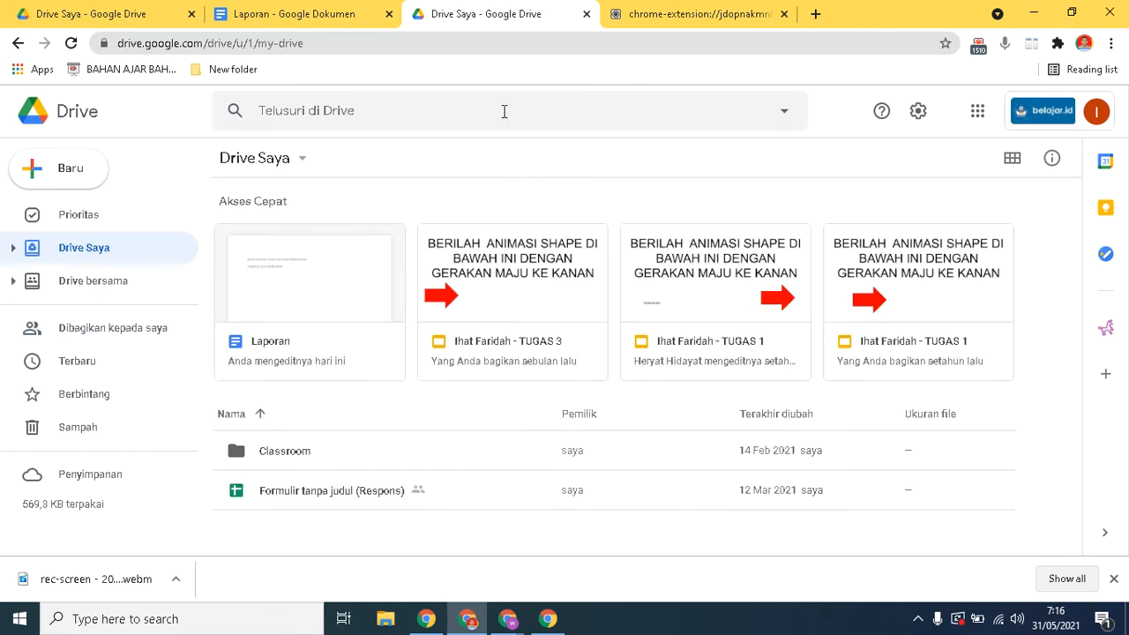
Search Drive for "test", and search again with "TEST" in capitals.
{"action": "left_click", "coordinate": [450, 106]}
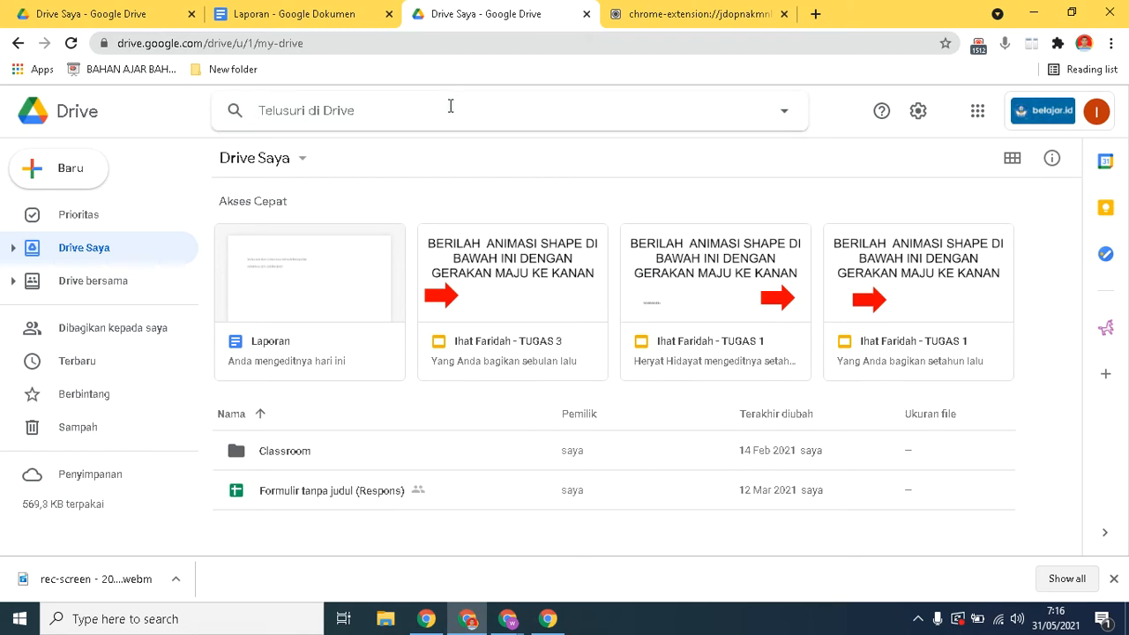
{"action": "type", "text": "test"}
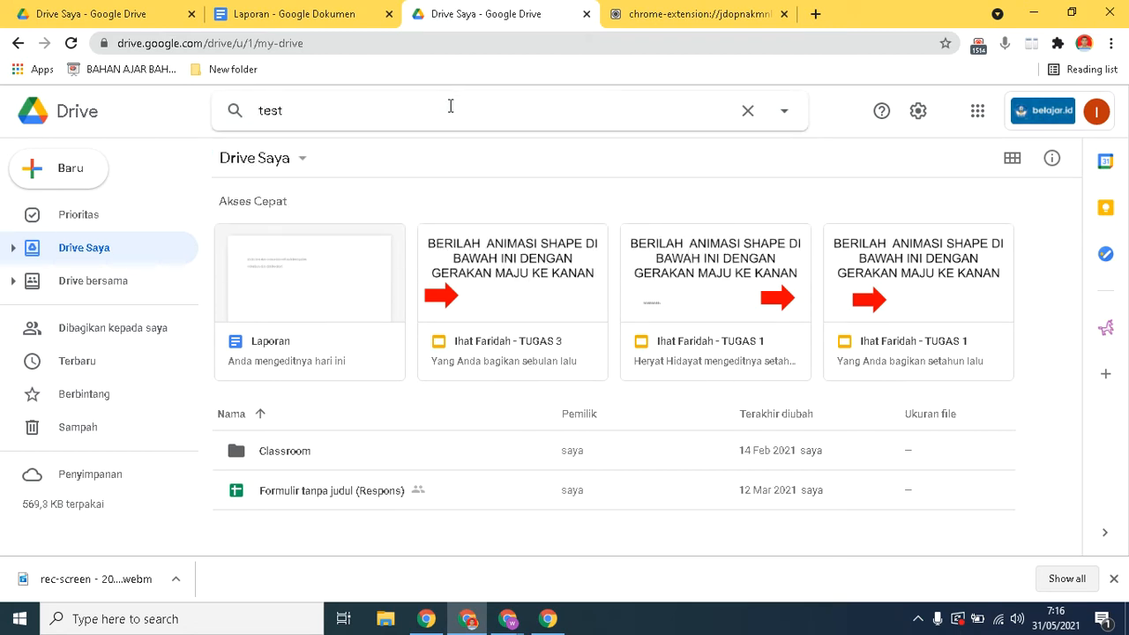
{"action": "key", "text": "Return"}
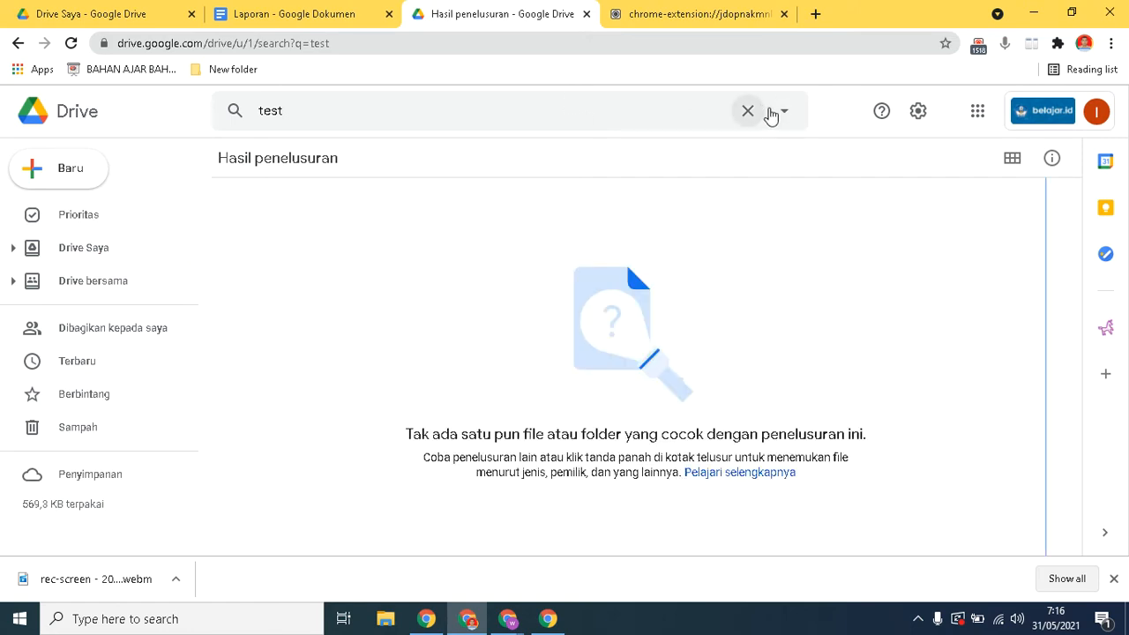
{"action": "left_click", "coordinate": [501, 115]}
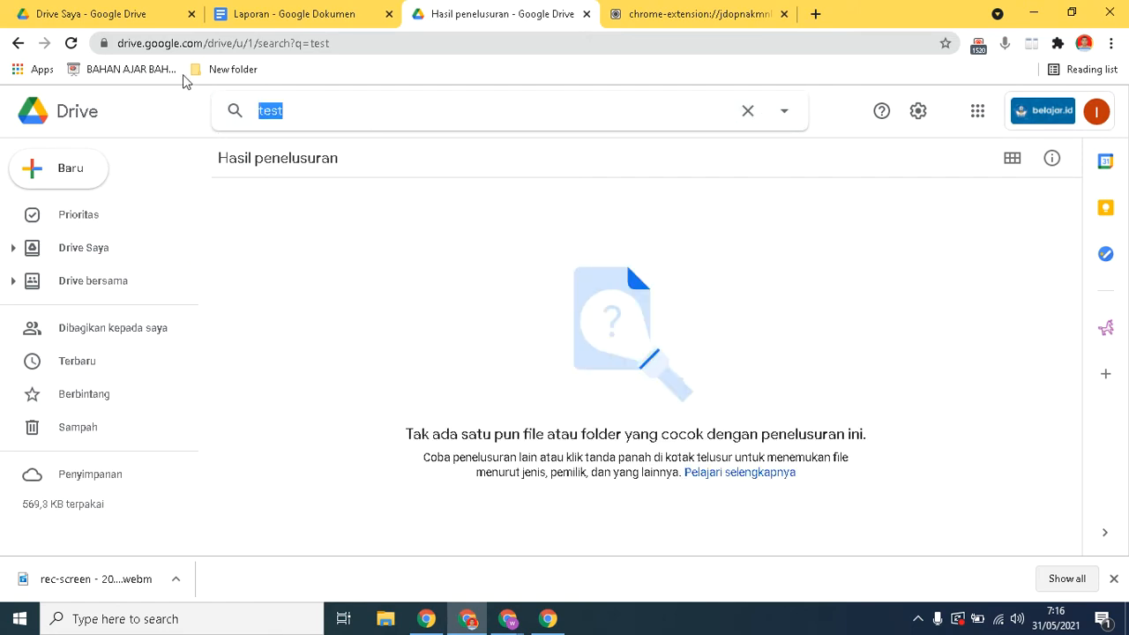
{"action": "type", "text": "TEST"}
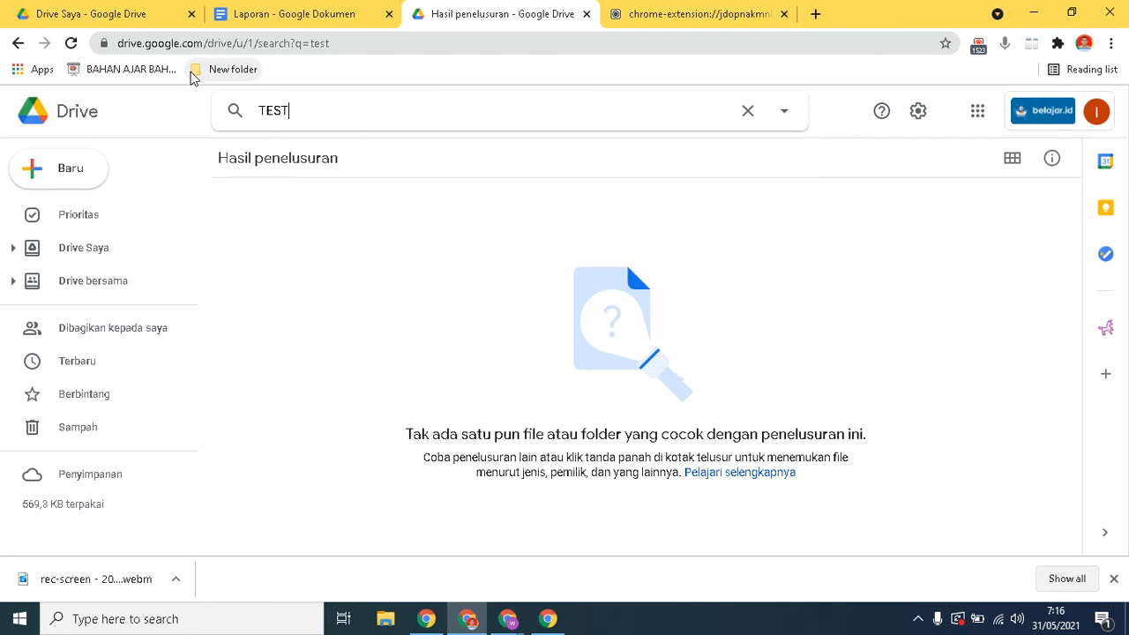
{"action": "key", "text": "Return"}
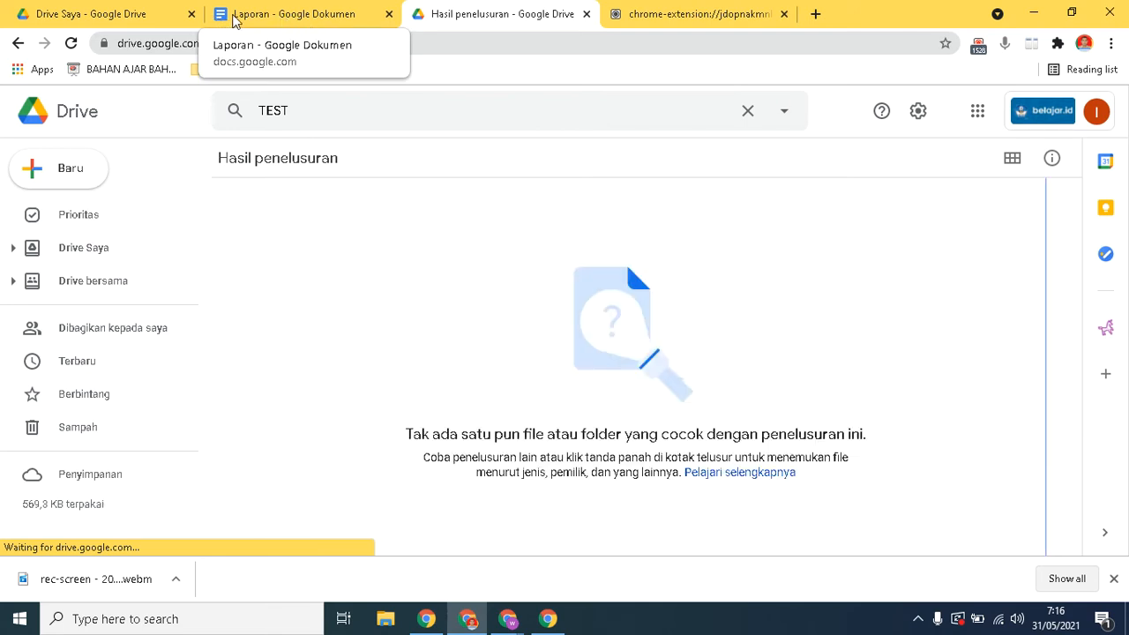
Open the TEST spreadsheet from the other account's Drive Saya and request the edit history of cell K3.
{"action": "left_click", "coordinate": [134, 16]}
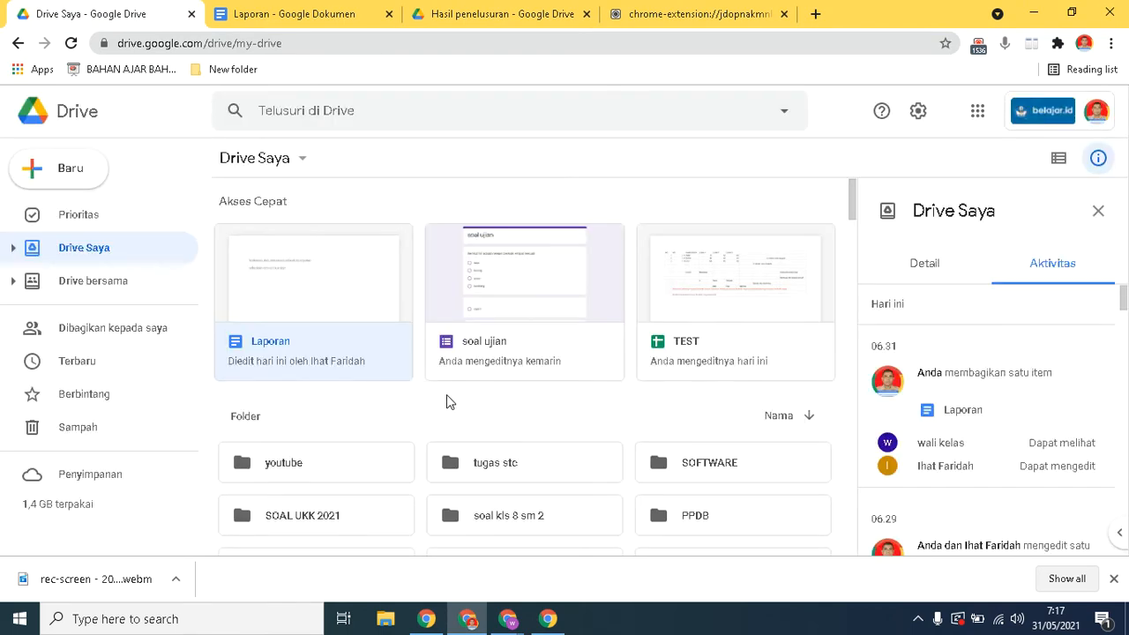
{"action": "left_click", "coordinate": [674, 292]}
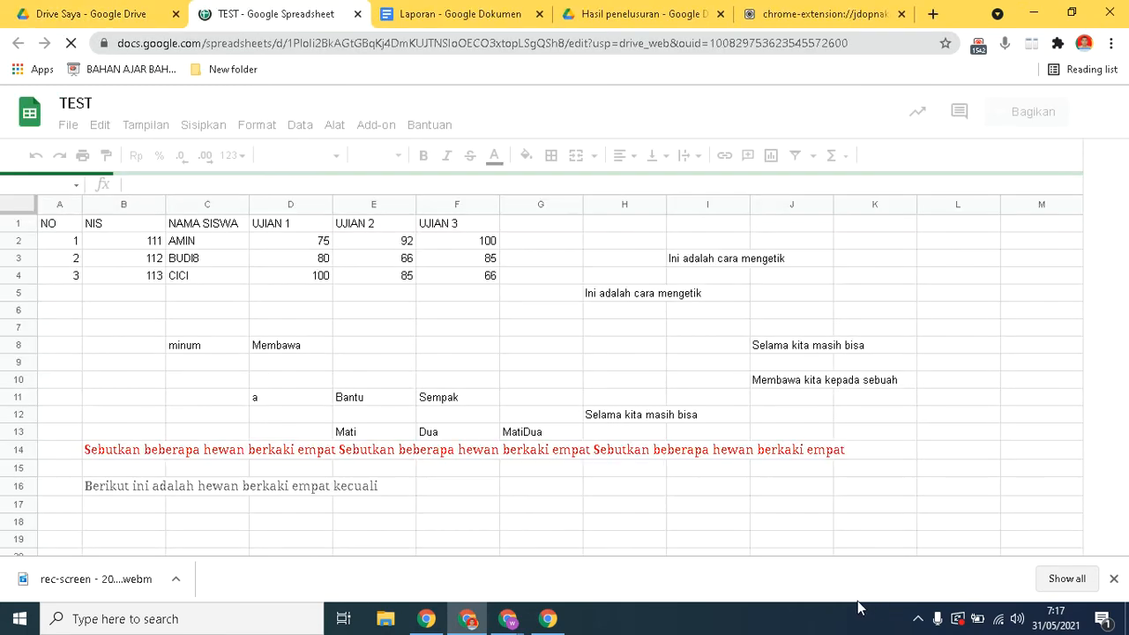
{"action": "left_click", "coordinate": [866, 261]}
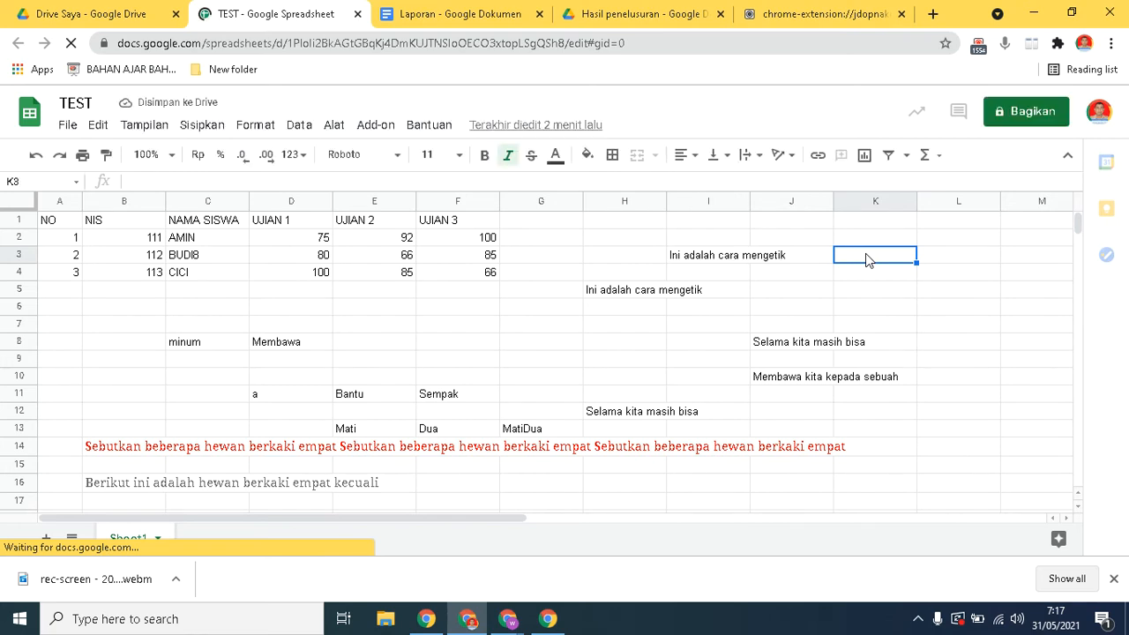
{"action": "right_click", "coordinate": [866, 260]}
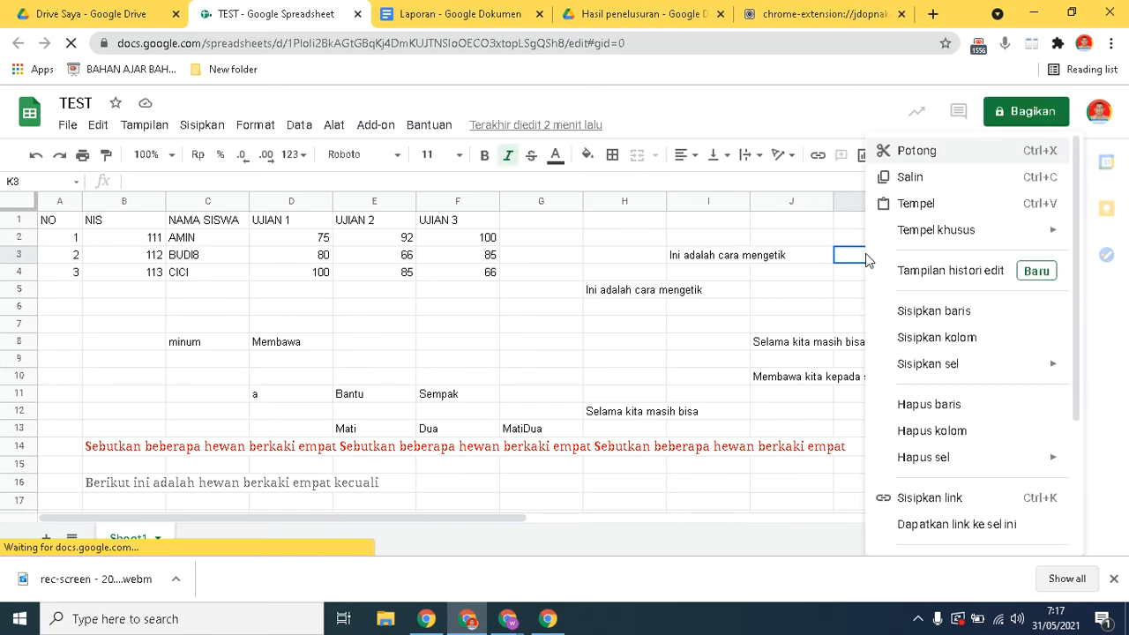
{"action": "left_click", "coordinate": [1032, 275]}
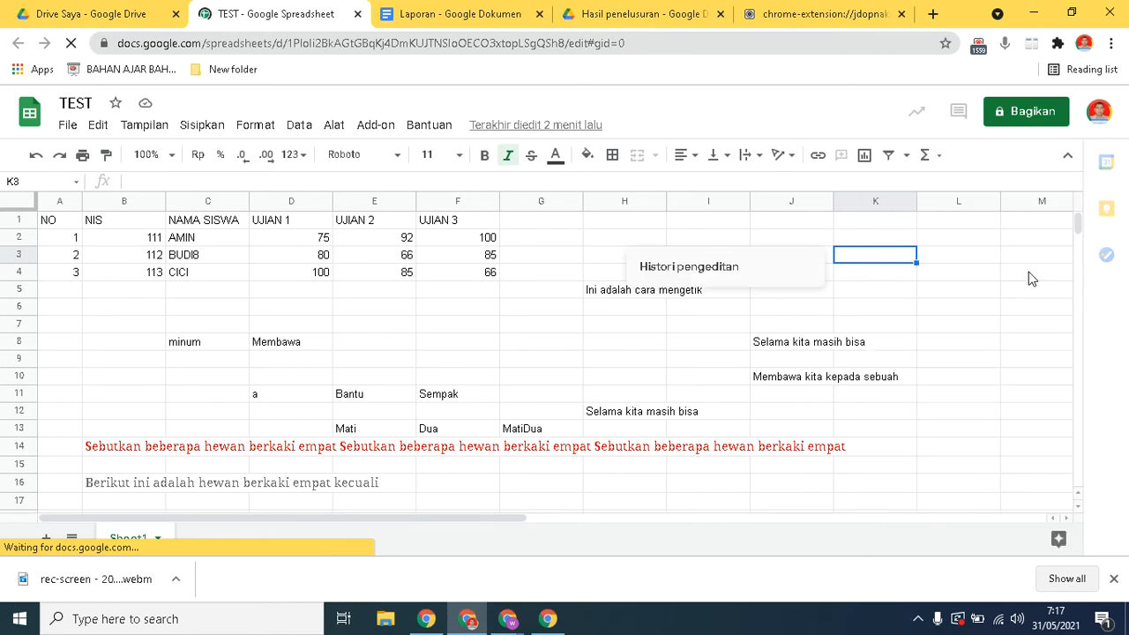
Request the edit history of cell K4 and of cell K2.
{"action": "left_click", "coordinate": [870, 270]}
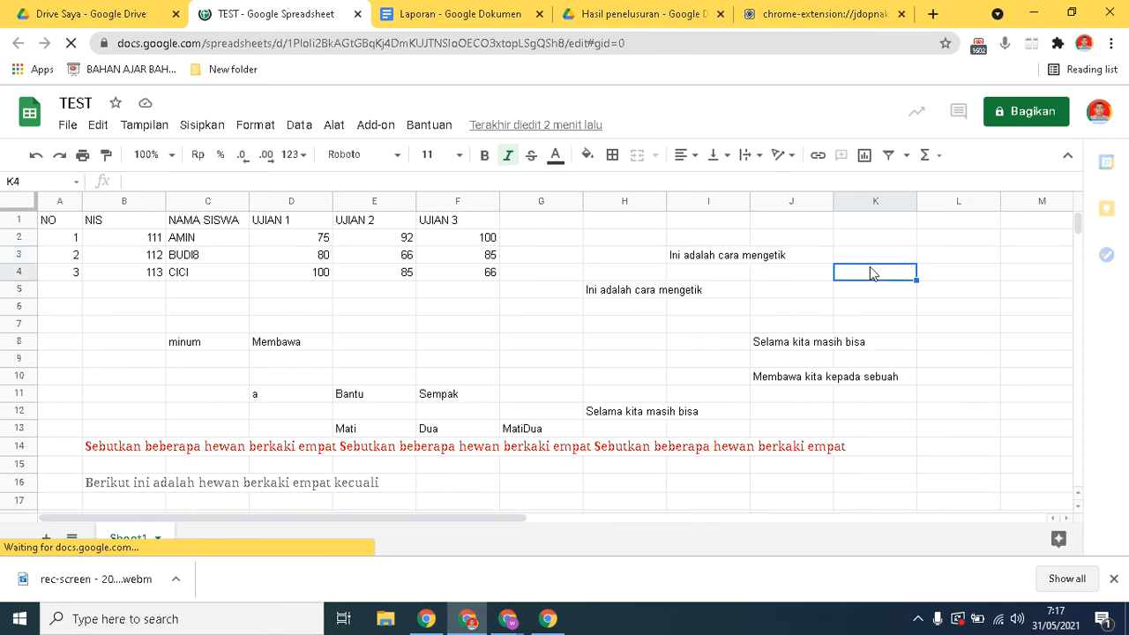
{"action": "right_click", "coordinate": [891, 279]}
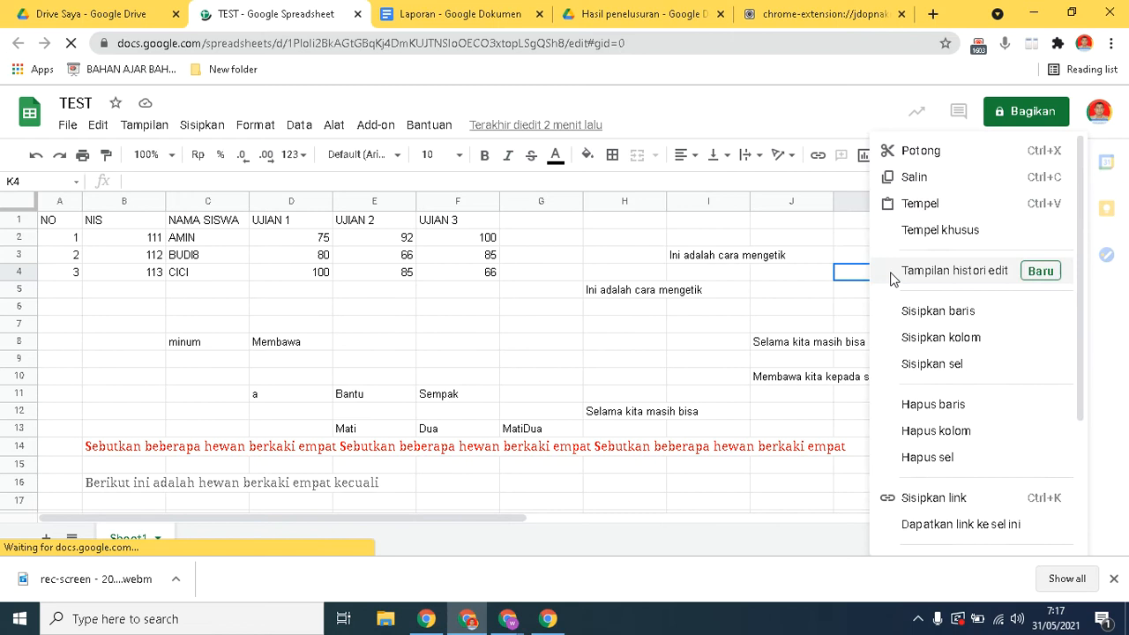
{"action": "left_click", "coordinate": [1044, 278]}
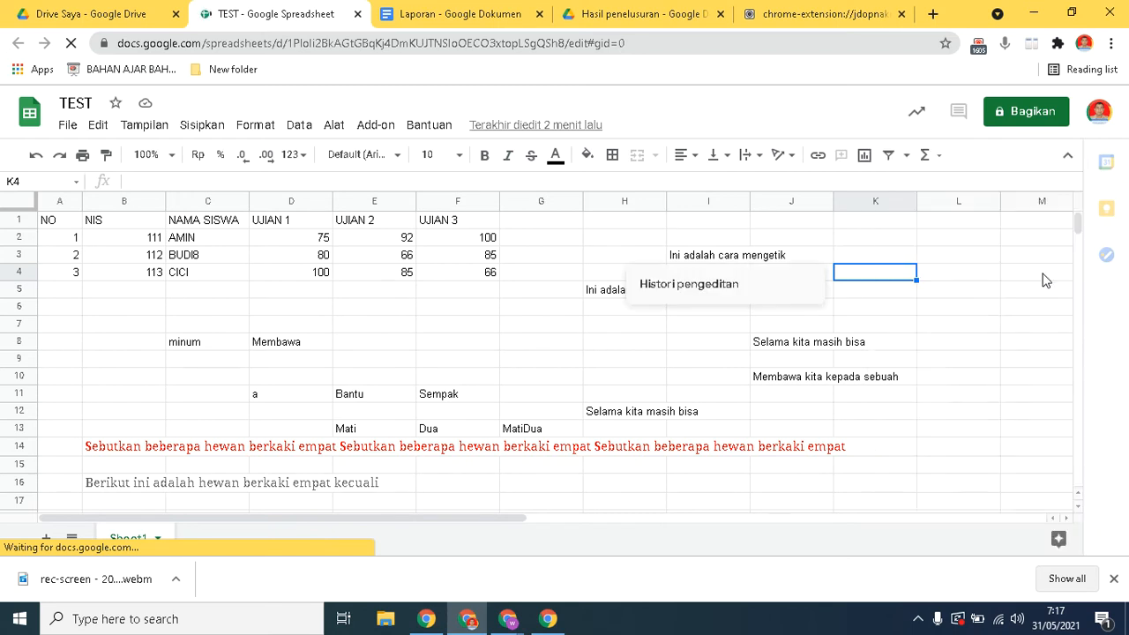
{"action": "left_click", "coordinate": [885, 240]}
{"action": "right_click", "coordinate": [885, 240]}
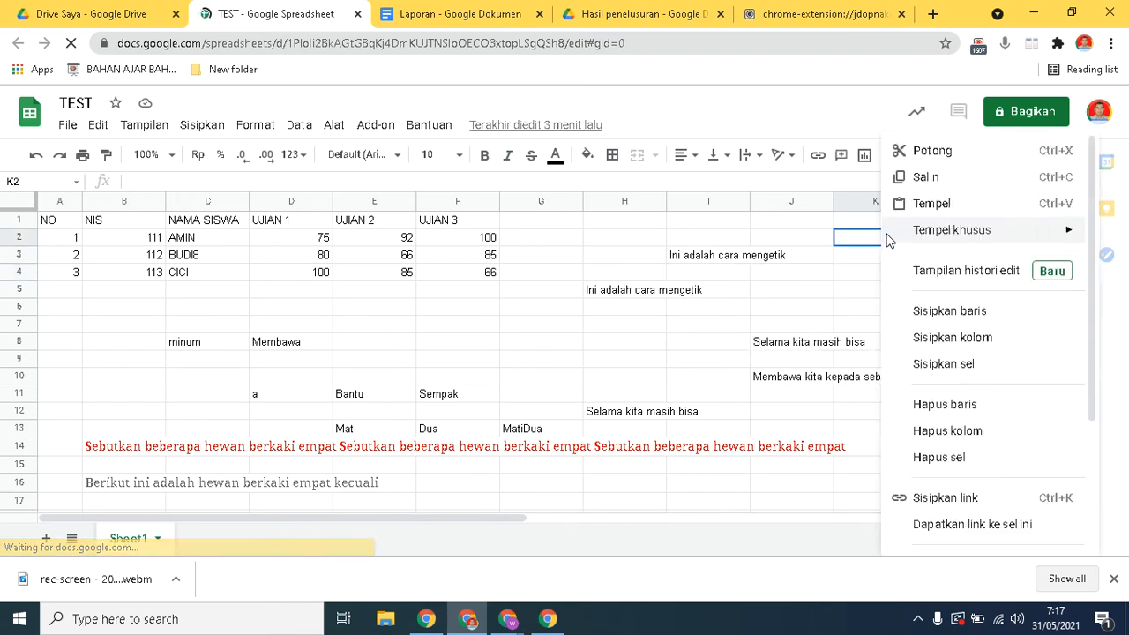
{"action": "left_click", "coordinate": [1050, 275]}
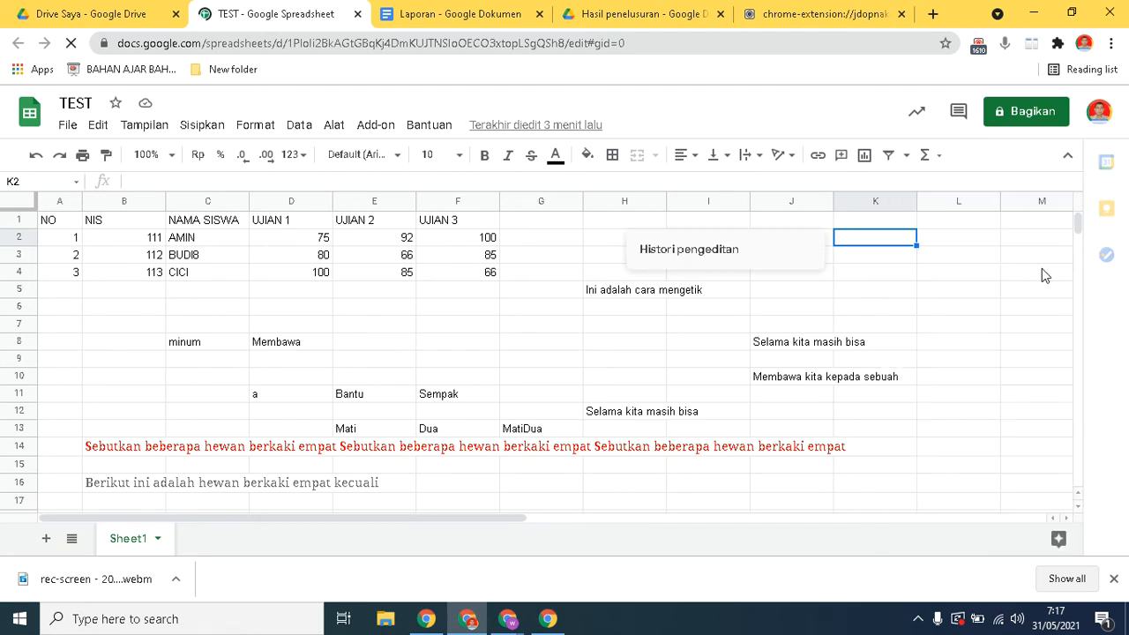
Show the edit history of cell K3 and page back to its first entry, returning to the replacement of a's with b's.
{"action": "left_click", "coordinate": [864, 254]}
{"action": "right_click", "coordinate": [864, 254]}
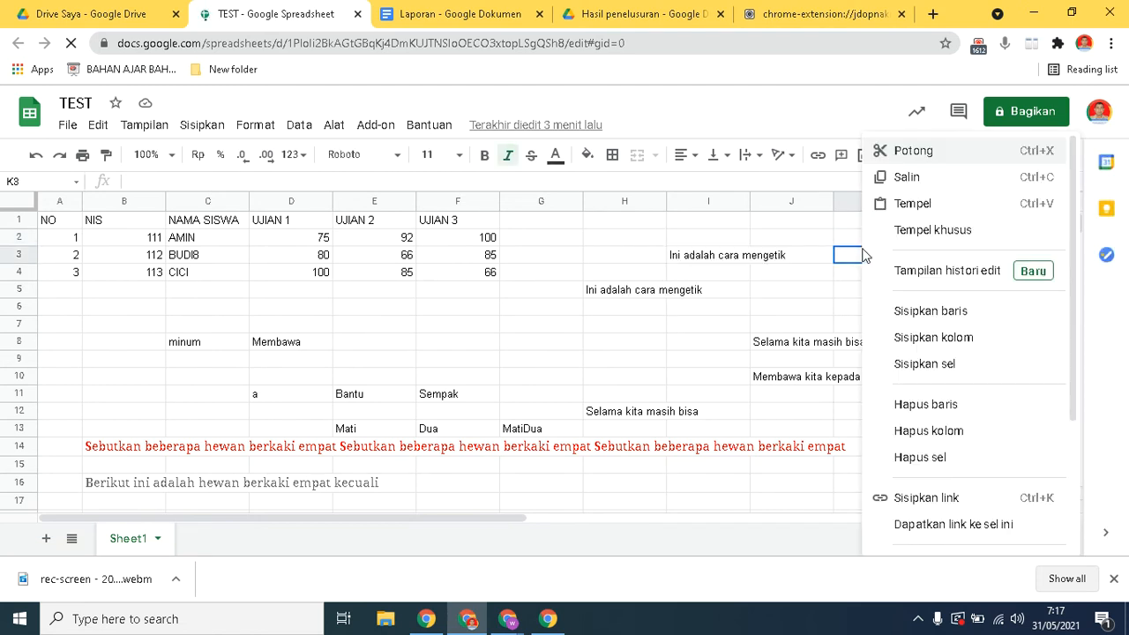
{"action": "left_click", "coordinate": [1037, 275]}
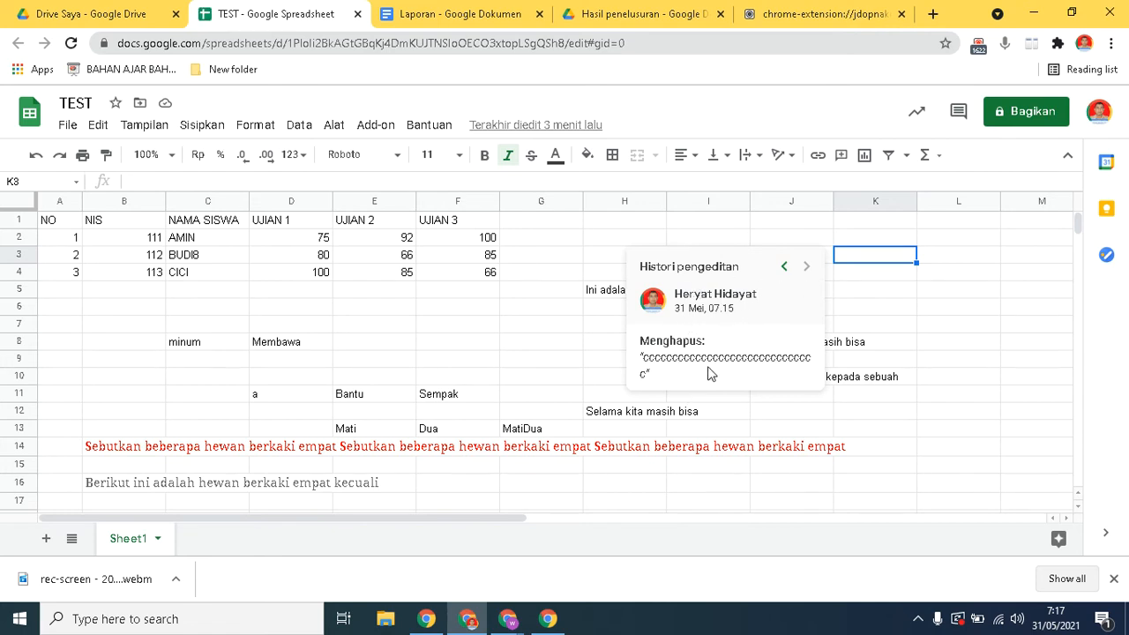
{"action": "left_click", "coordinate": [785, 269]}
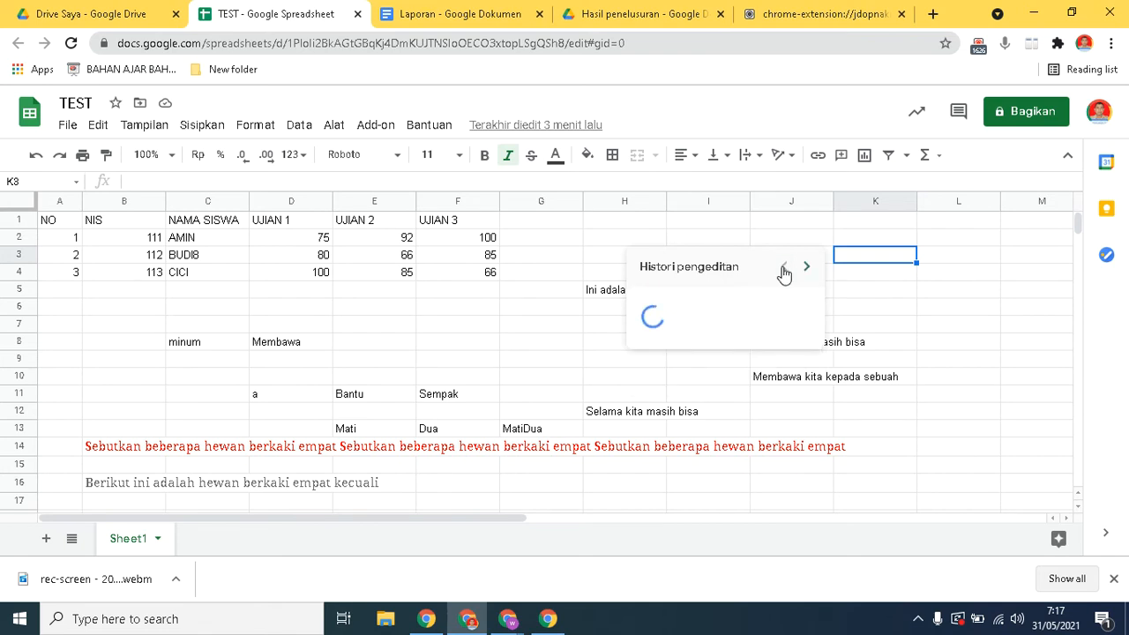
{"action": "left_click", "coordinate": [784, 269]}
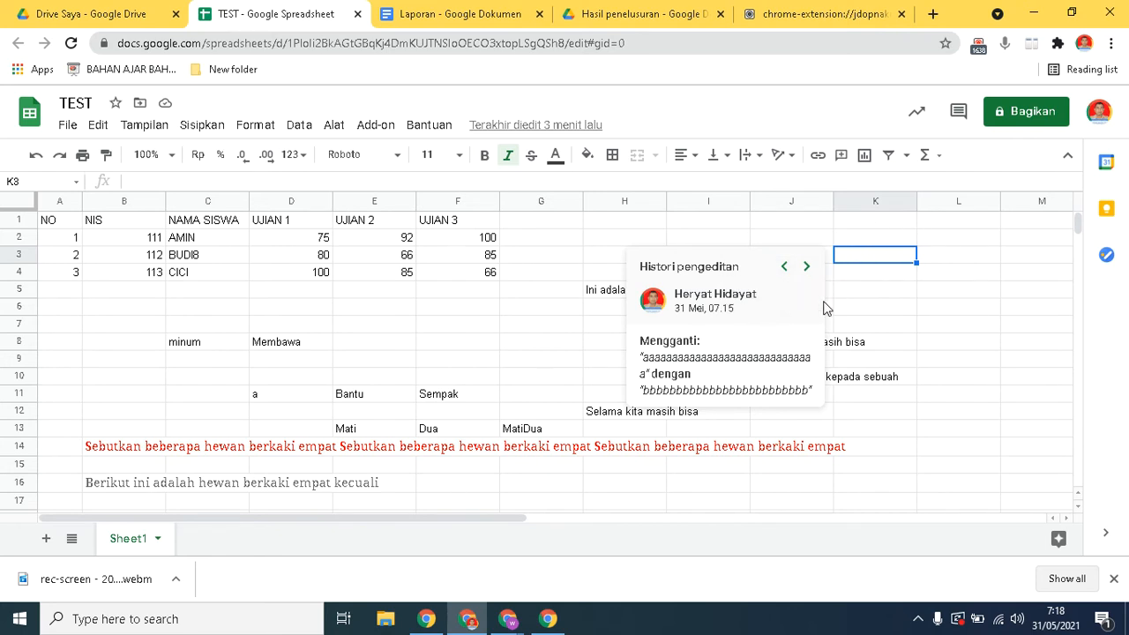
{"action": "left_click", "coordinate": [786, 268]}
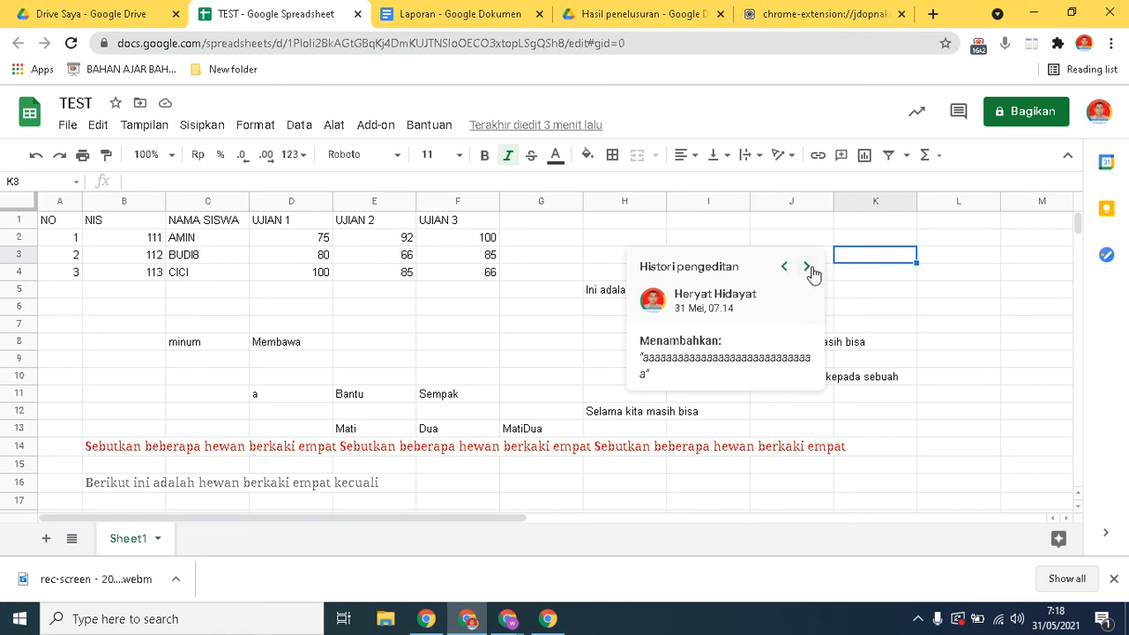
{"action": "left_click", "coordinate": [808, 268]}
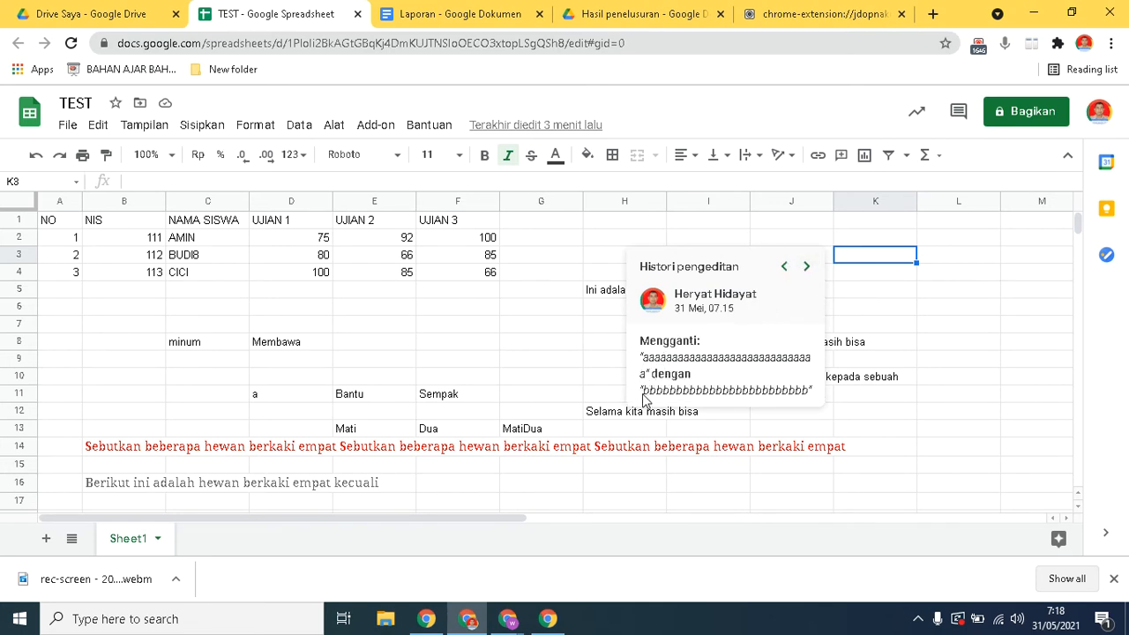
Copy the run of the letter b from the edit history entry and paste it into cell K3.
{"action": "left_click_drag", "start_coordinate": [651, 391], "coordinate": [803, 391]}
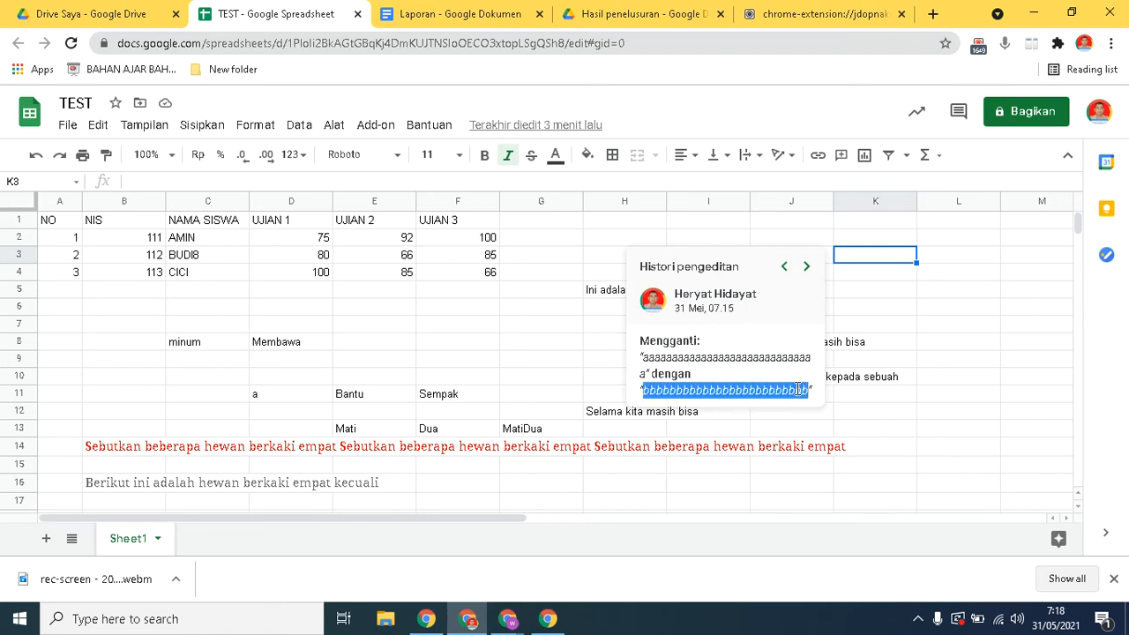
{"action": "right_click", "coordinate": [799, 389]}
{"action": "left_click", "coordinate": [819, 400]}
{"action": "left_click", "coordinate": [878, 257]}
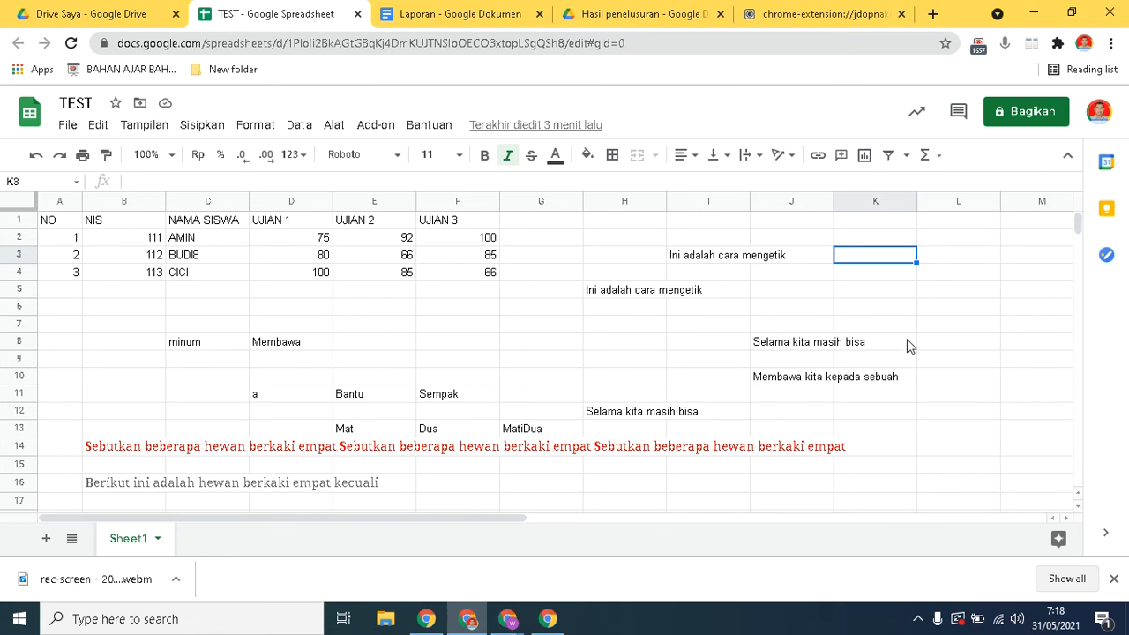
{"action": "key", "text": "ctrl+v"}
{"action": "left_click", "coordinate": [907, 345]}
{"action": "left_click", "coordinate": [867, 244]}
{"action": "left_click", "coordinate": [864, 265]}
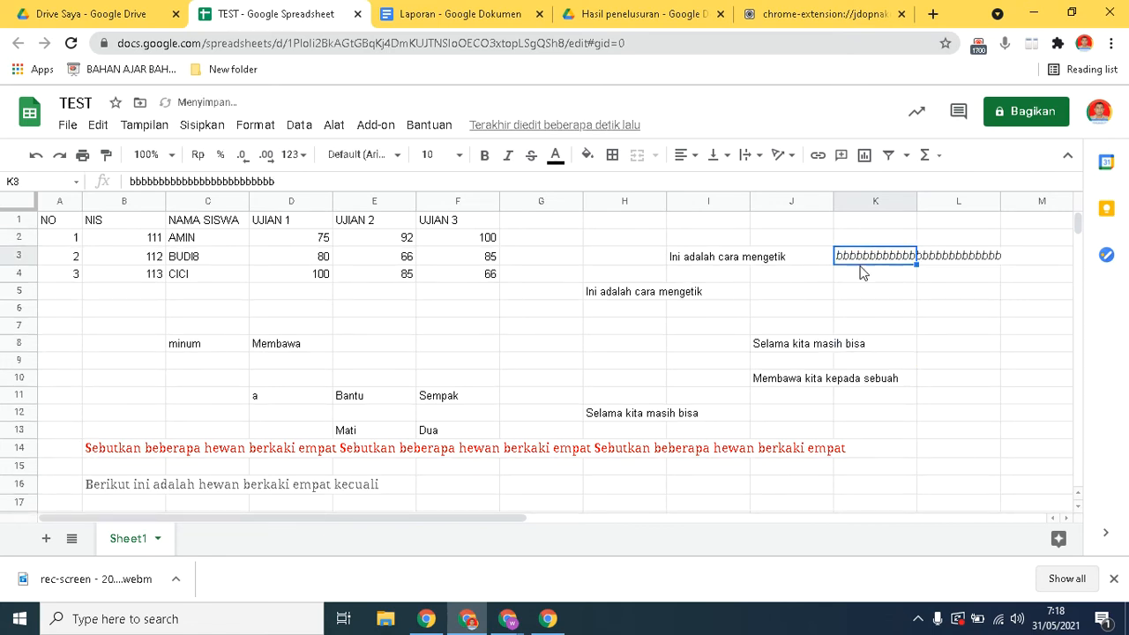
{"action": "left_click", "coordinate": [852, 294]}
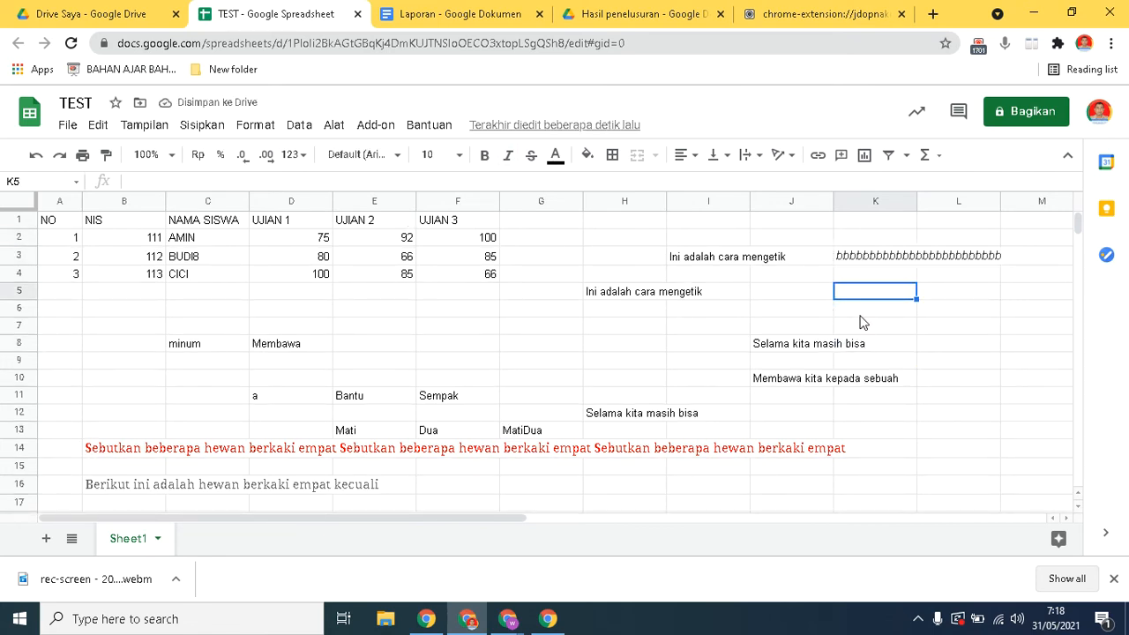
Open the version history of the TEST spreadsheet, keep waiting for the unresponsive page, and switch to the Laporan document.
{"action": "left_click", "coordinate": [67, 126]}
{"action": "mouse_move", "coordinate": [106, 399]}
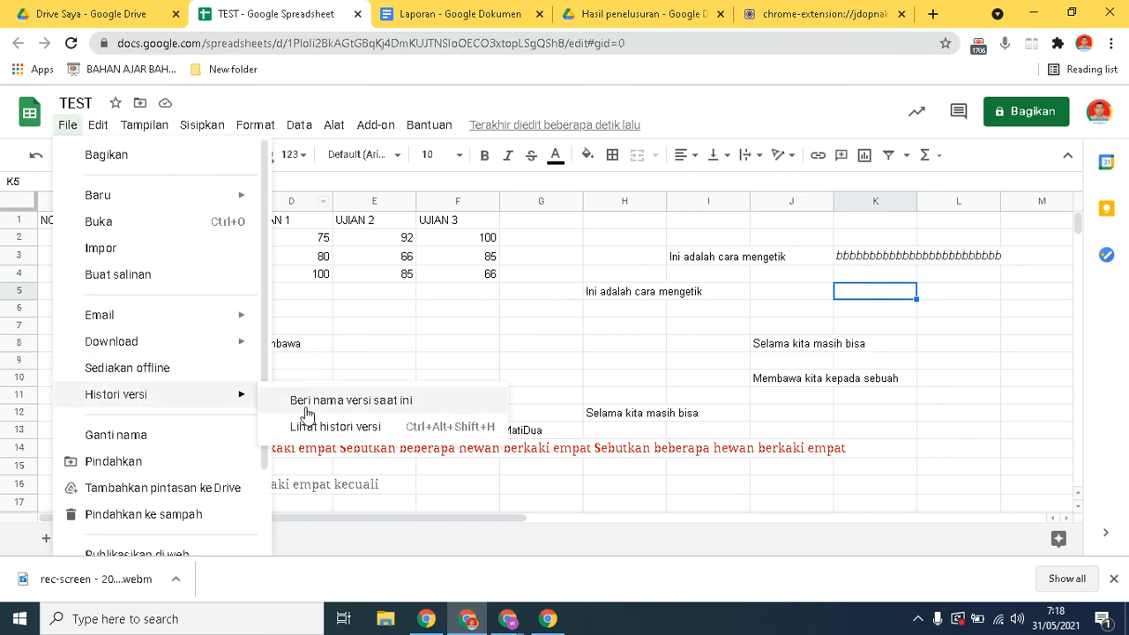
{"action": "left_click", "coordinate": [307, 428]}
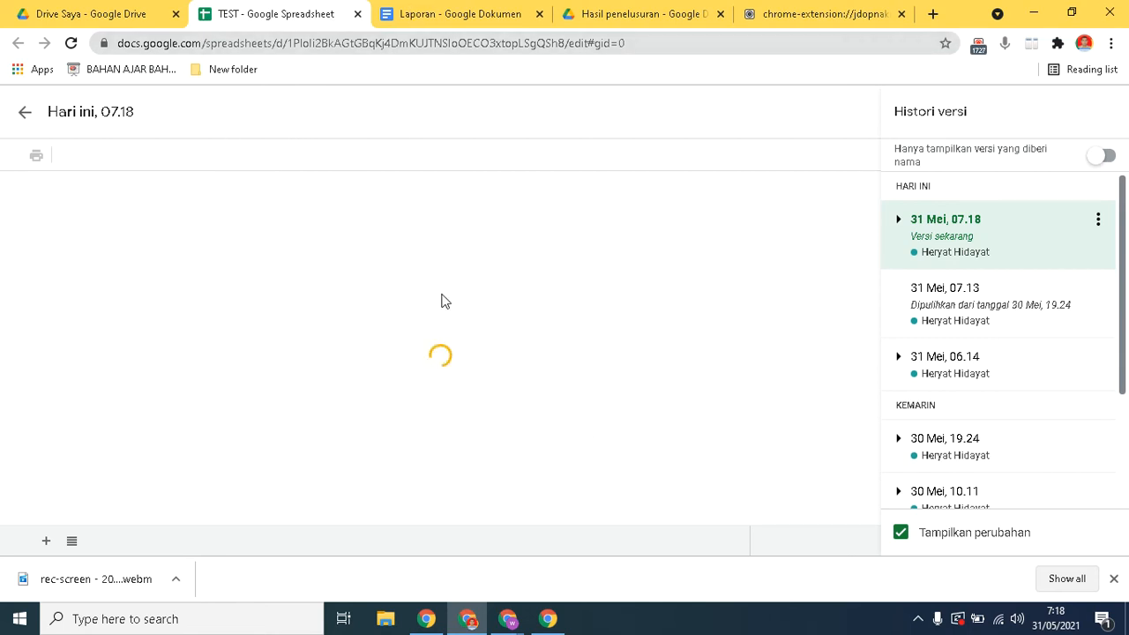
{"action": "left_click", "coordinate": [633, 226]}
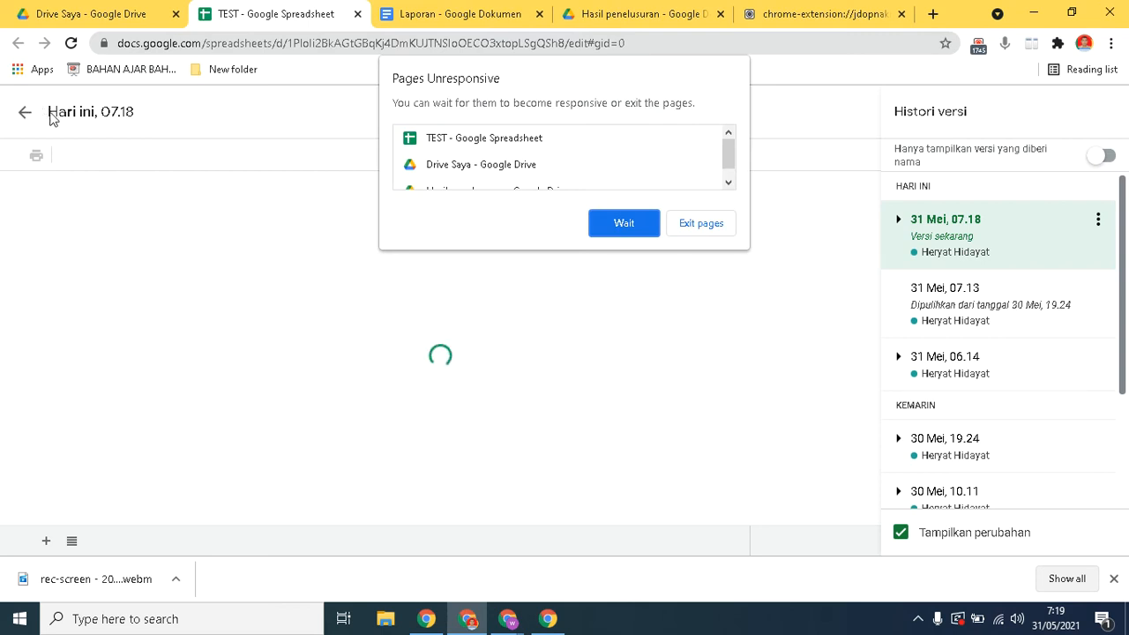
{"action": "left_click", "coordinate": [614, 216]}
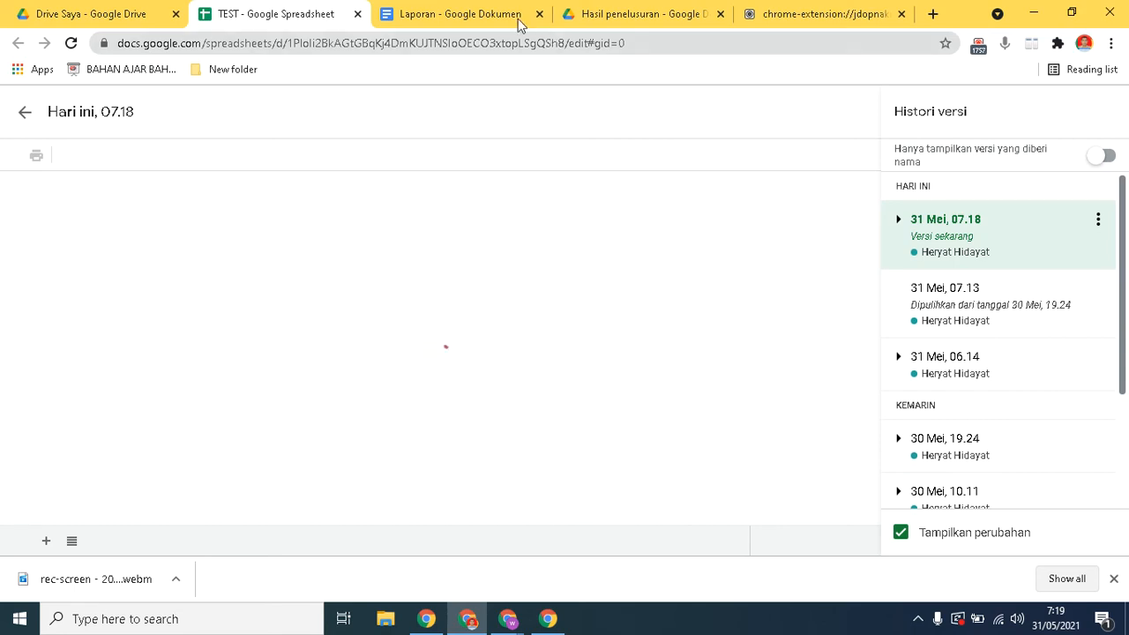
{"action": "left_click", "coordinate": [455, 18]}
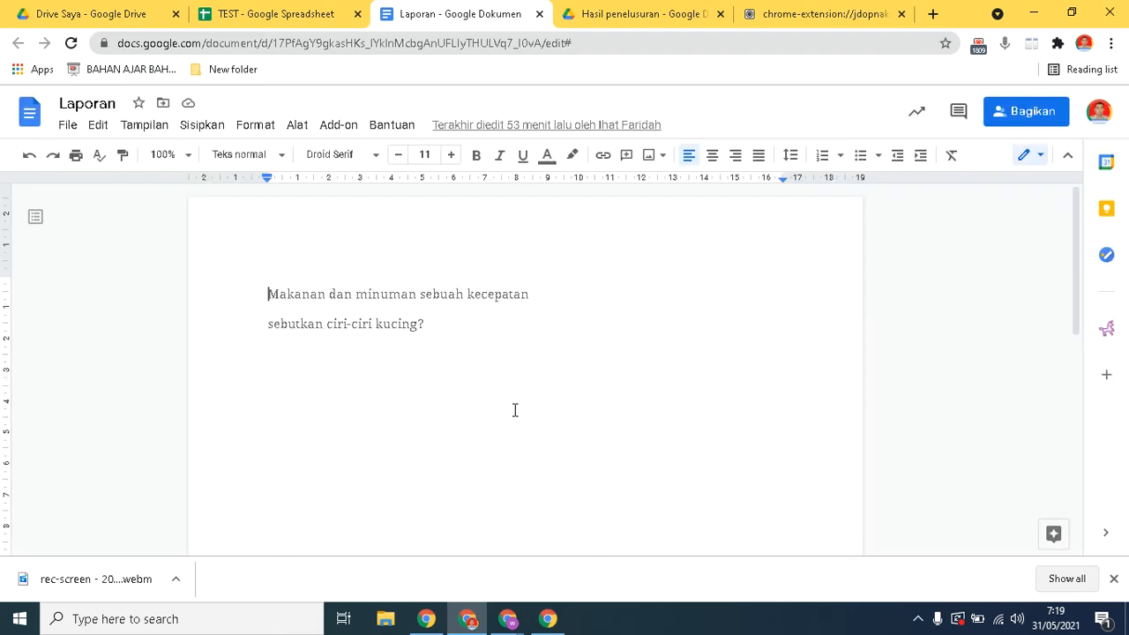
Open the activity dashboard of the Laporan document and compare the shared-with viewer list with the list of all viewers in the organization.
{"action": "left_click", "coordinate": [914, 117]}
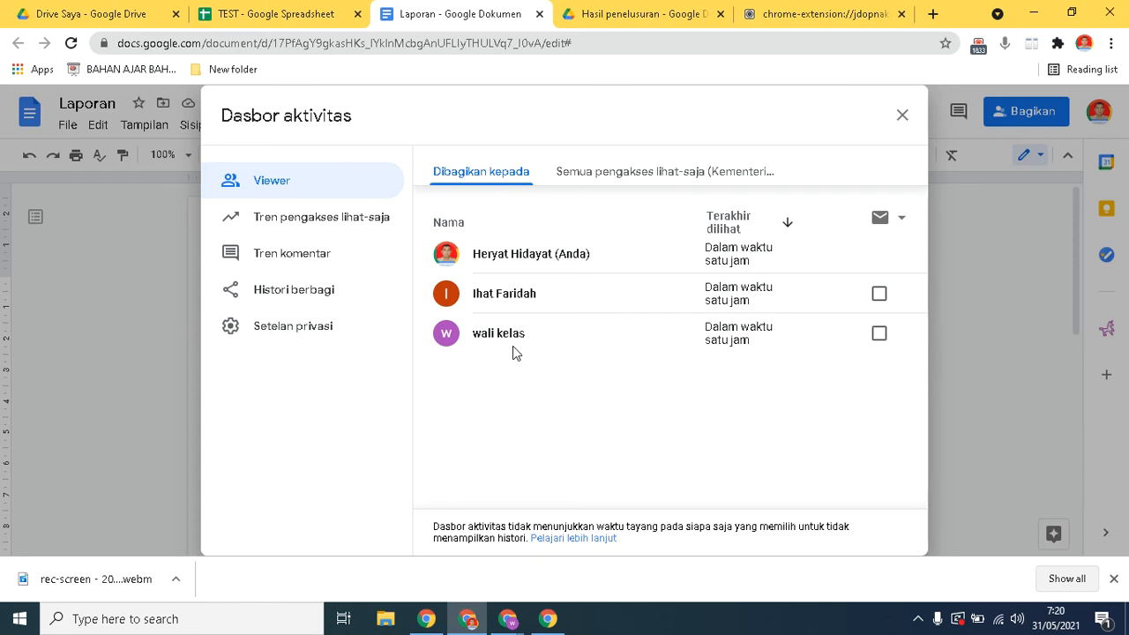
{"action": "left_click", "coordinate": [642, 174]}
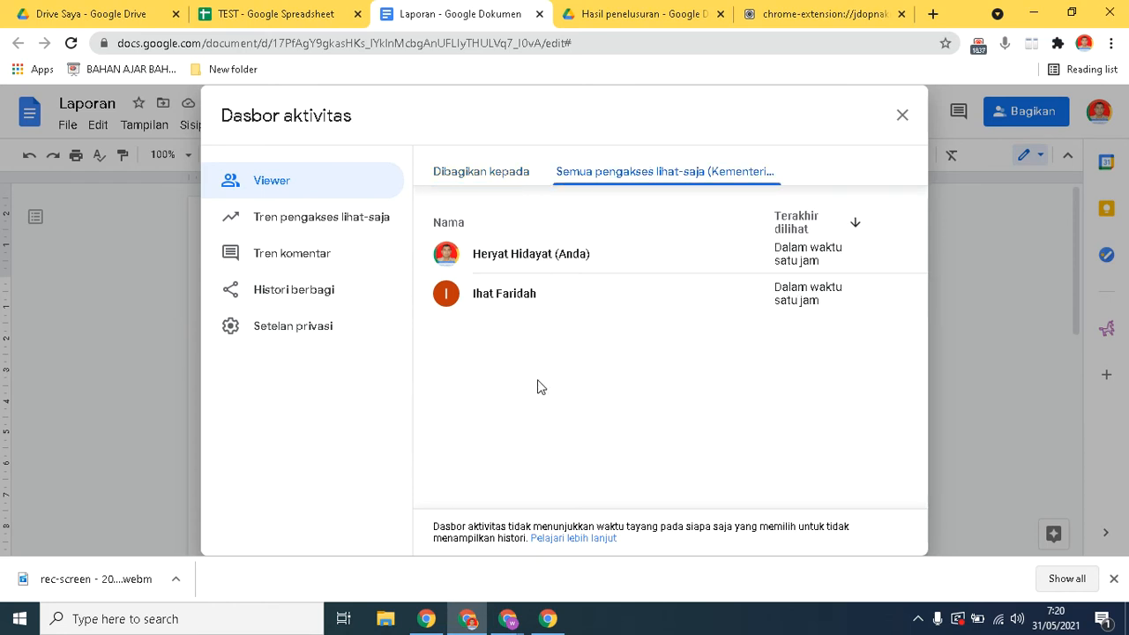
{"action": "left_click", "coordinate": [469, 174]}
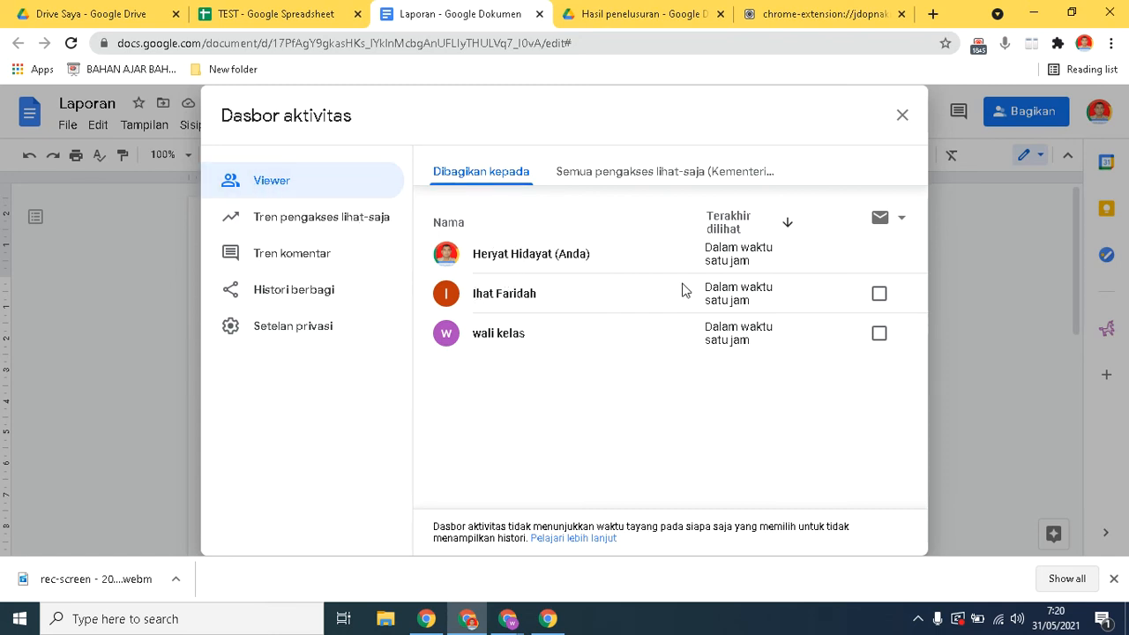
Draft an email with the message AAA to the first other viewer in the shared-with list, and discard the draft.
{"action": "left_click", "coordinate": [879, 295]}
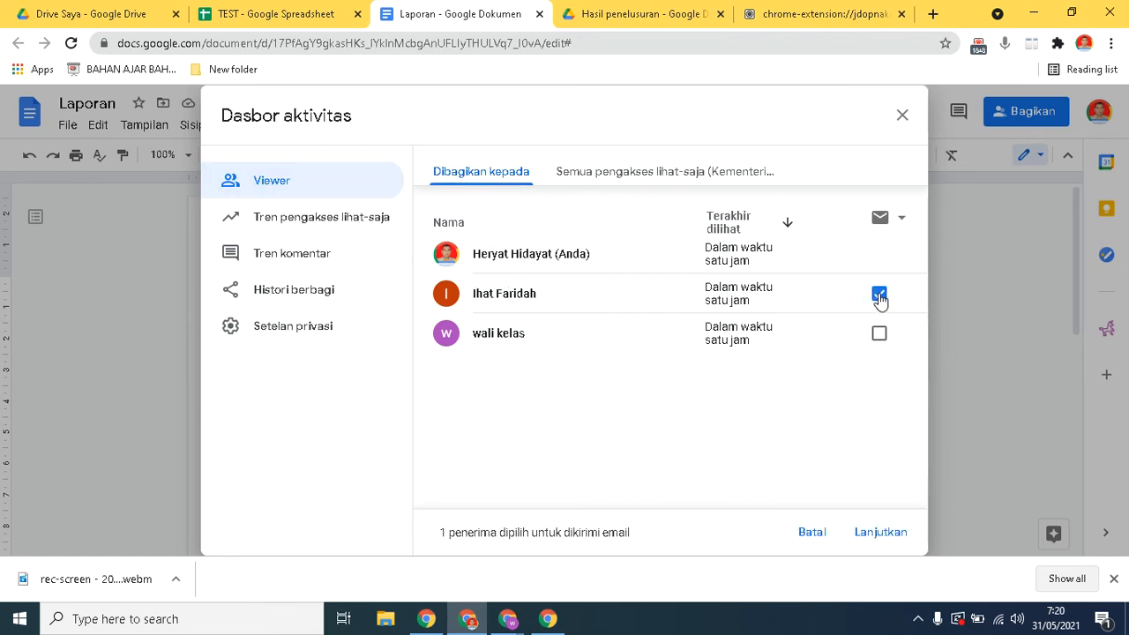
{"action": "left_click", "coordinate": [879, 532]}
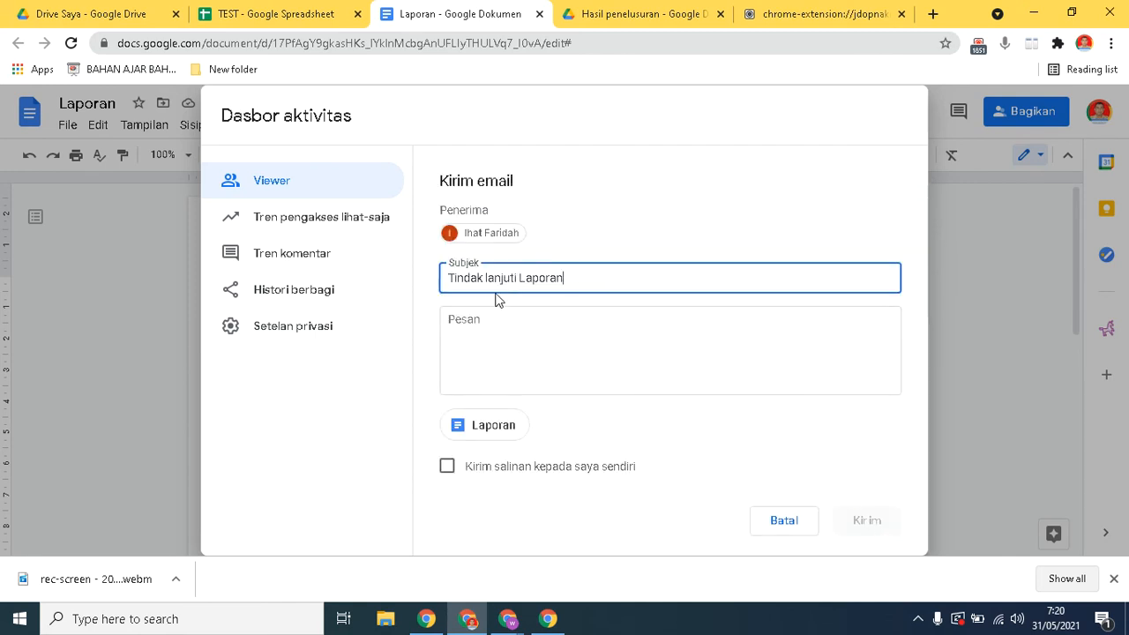
{"action": "left_click", "coordinate": [496, 355]}
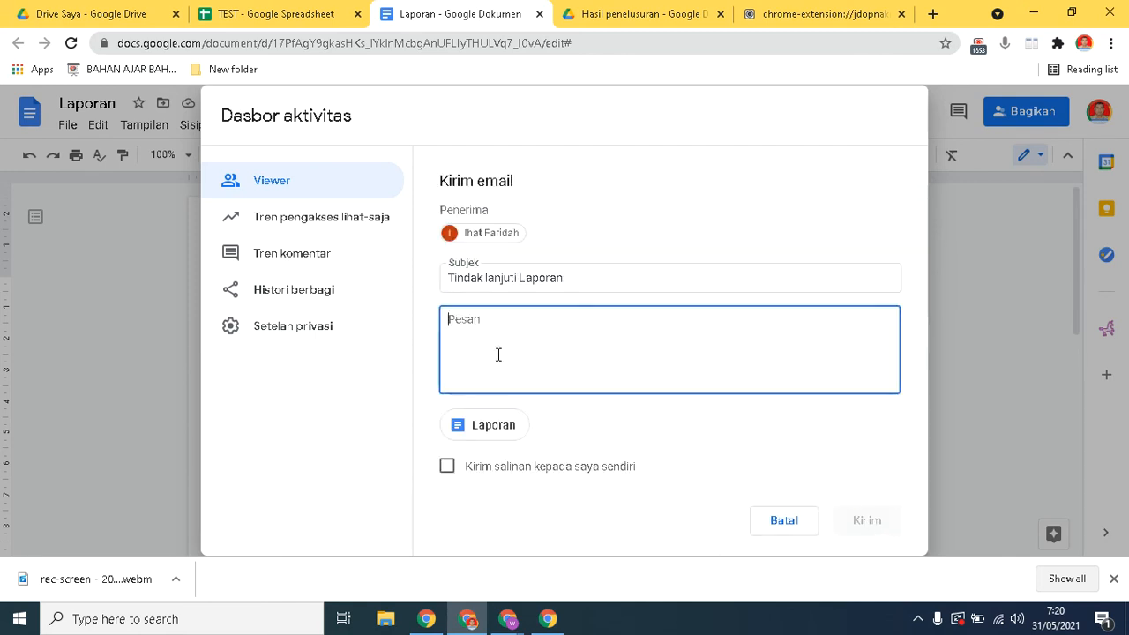
{"action": "type", "text": "AAA"}
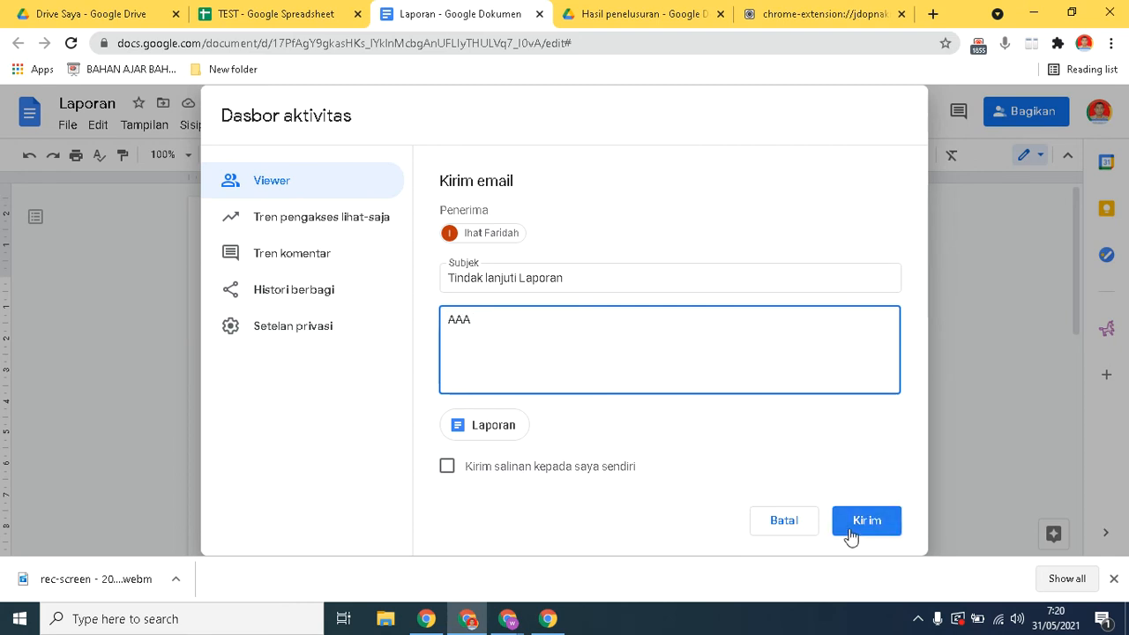
{"action": "left_click", "coordinate": [783, 521]}
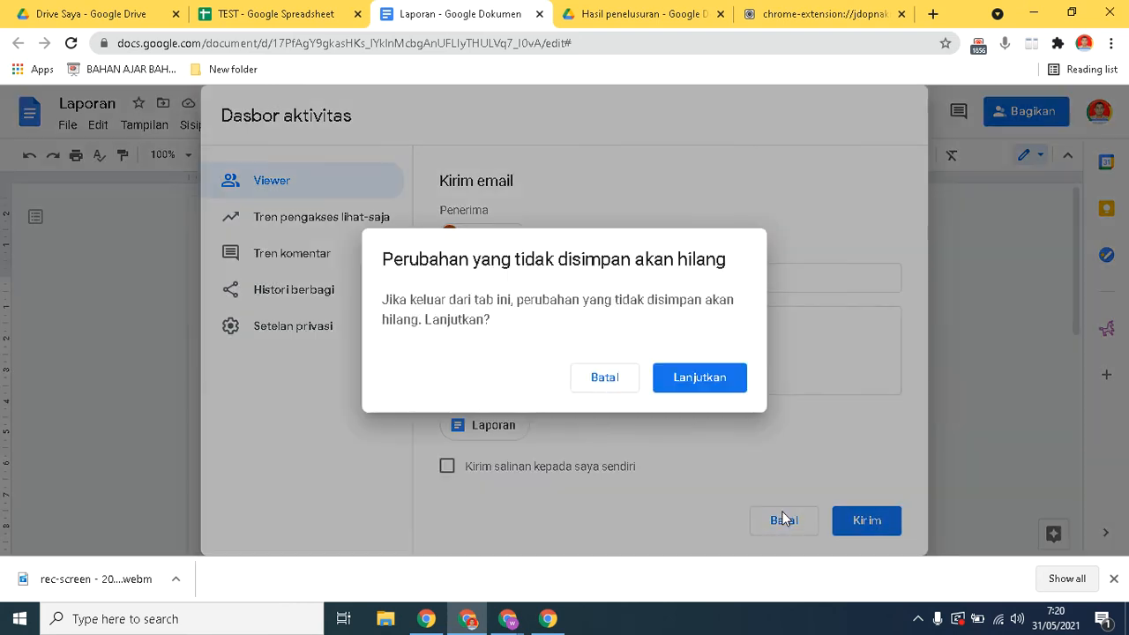
{"action": "left_click", "coordinate": [611, 381]}
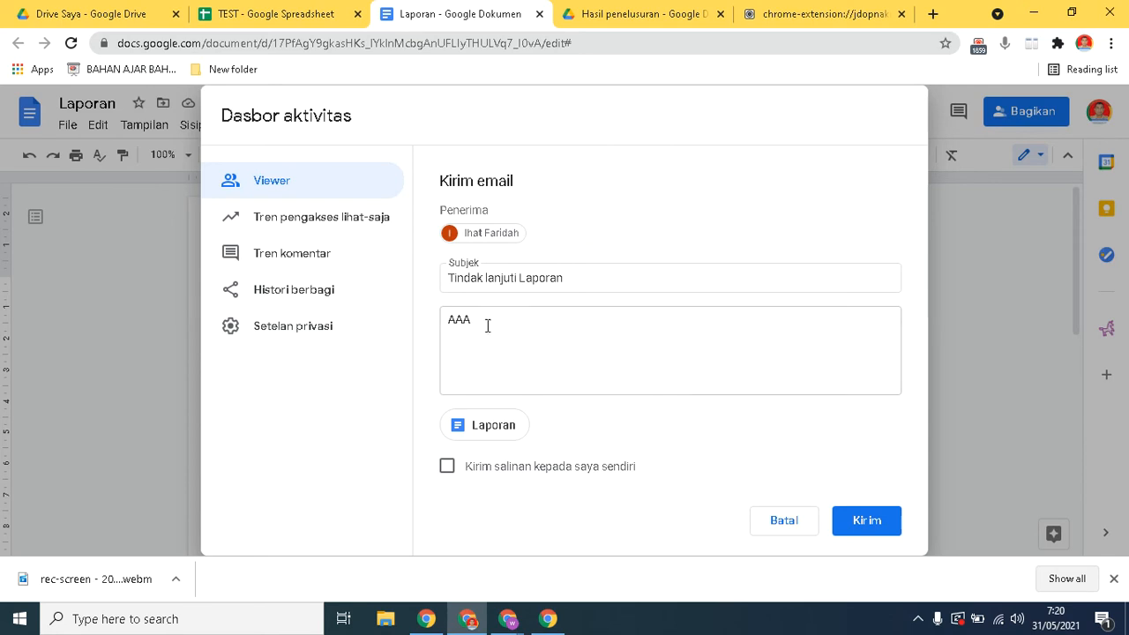
{"action": "left_click", "coordinate": [784, 522]}
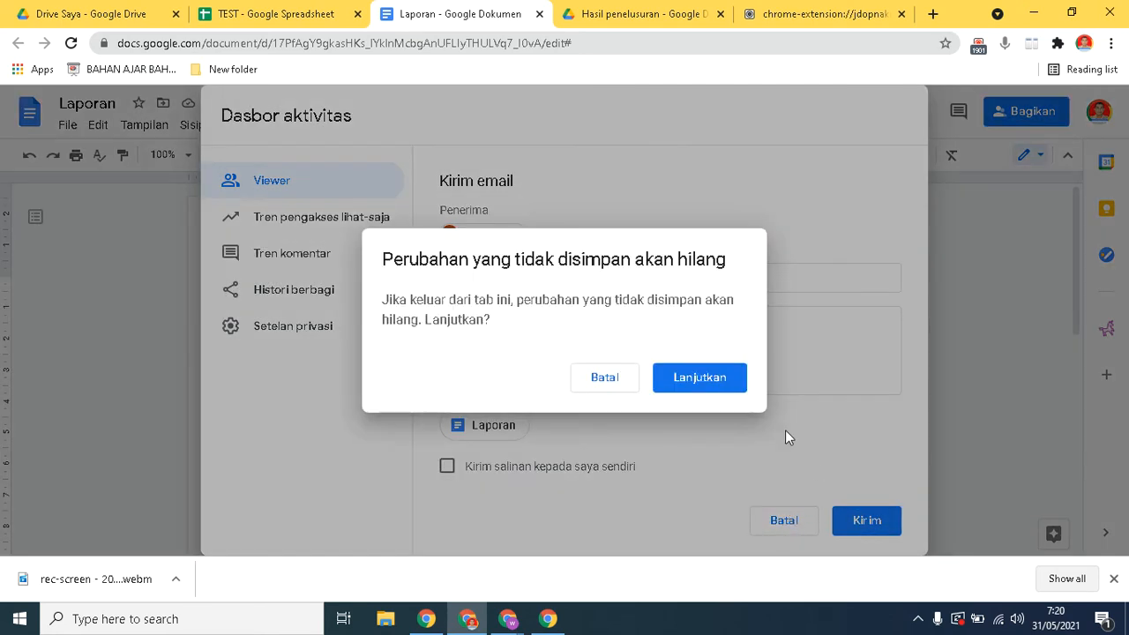
{"action": "left_click", "coordinate": [704, 387]}
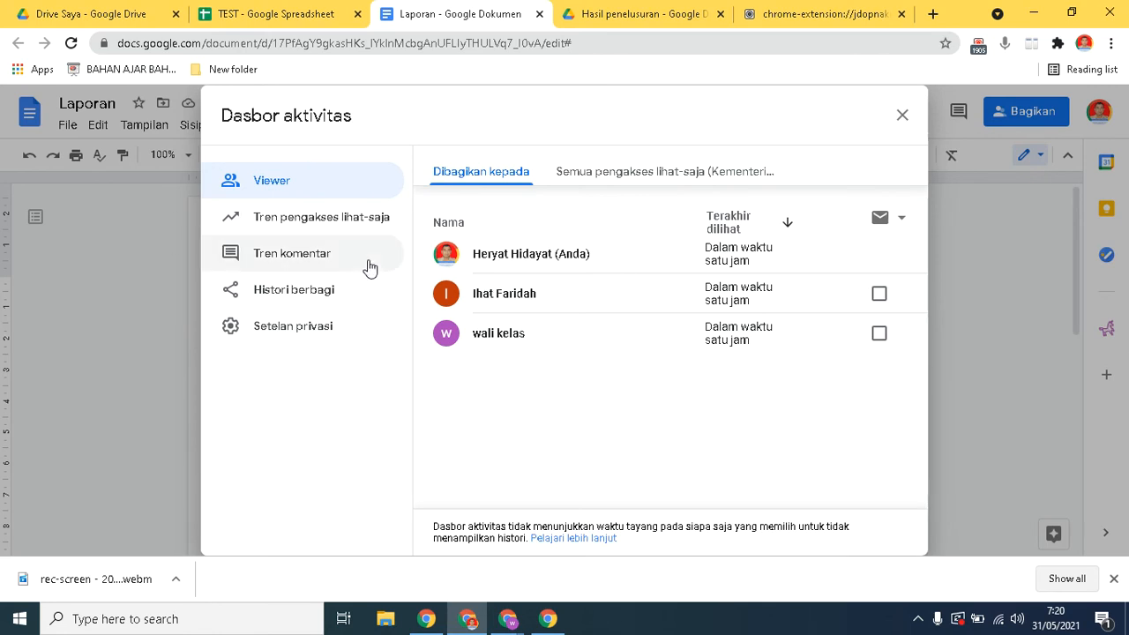
Review the dashboard's viewer trend, comment trend, sharing history and privacy settings without saving changes, and close the dashboard.
{"action": "left_click", "coordinate": [280, 223]}
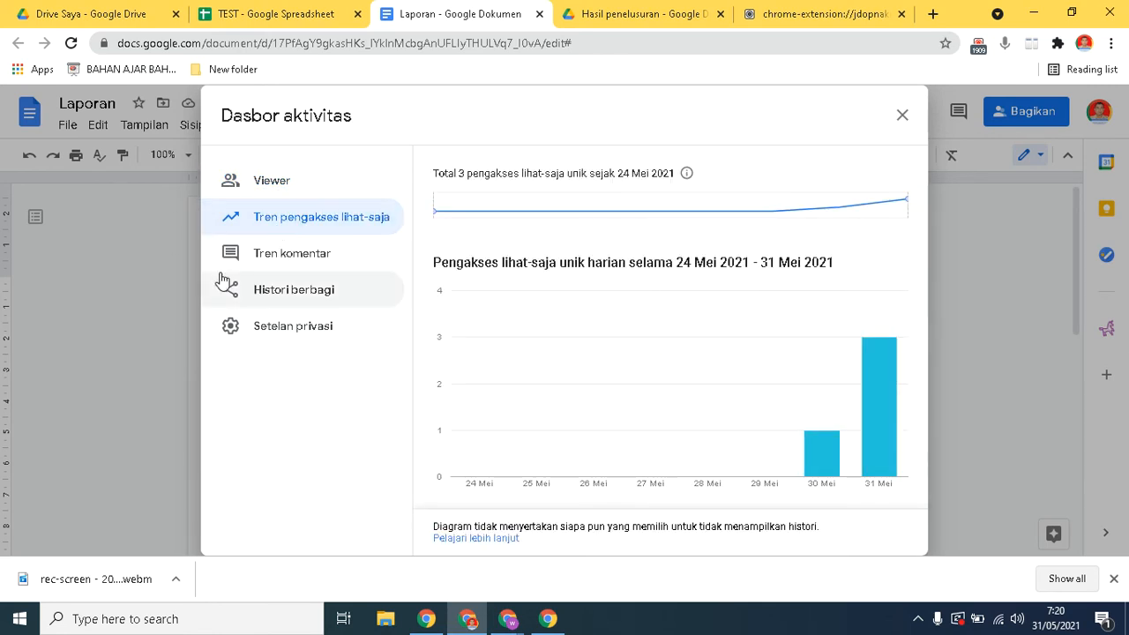
{"action": "left_click", "coordinate": [297, 263]}
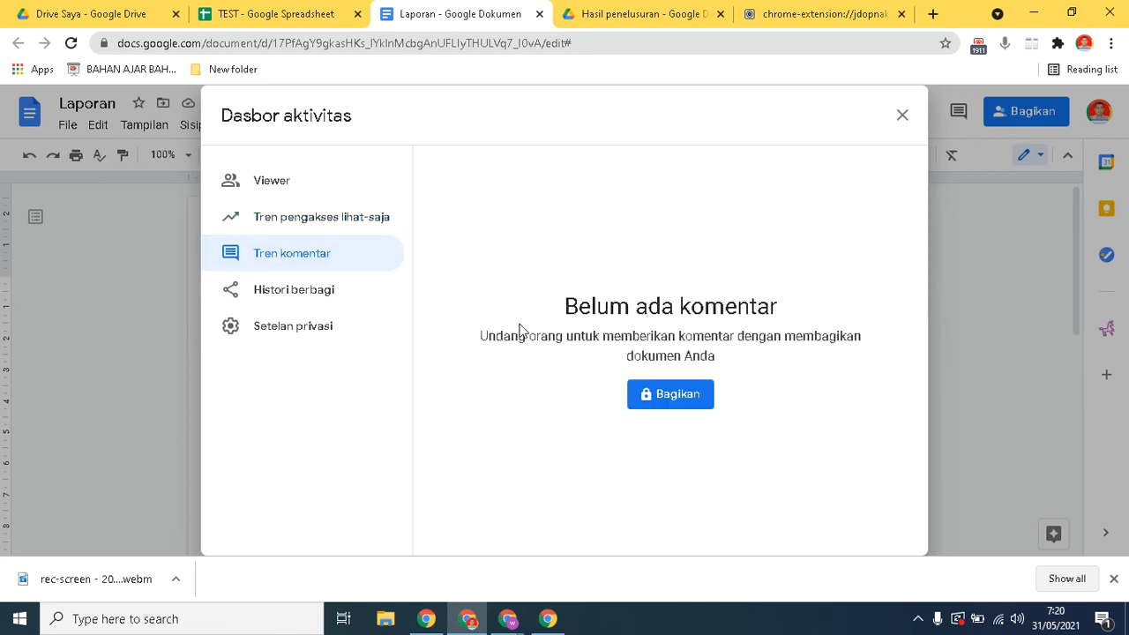
{"action": "left_click", "coordinate": [310, 298]}
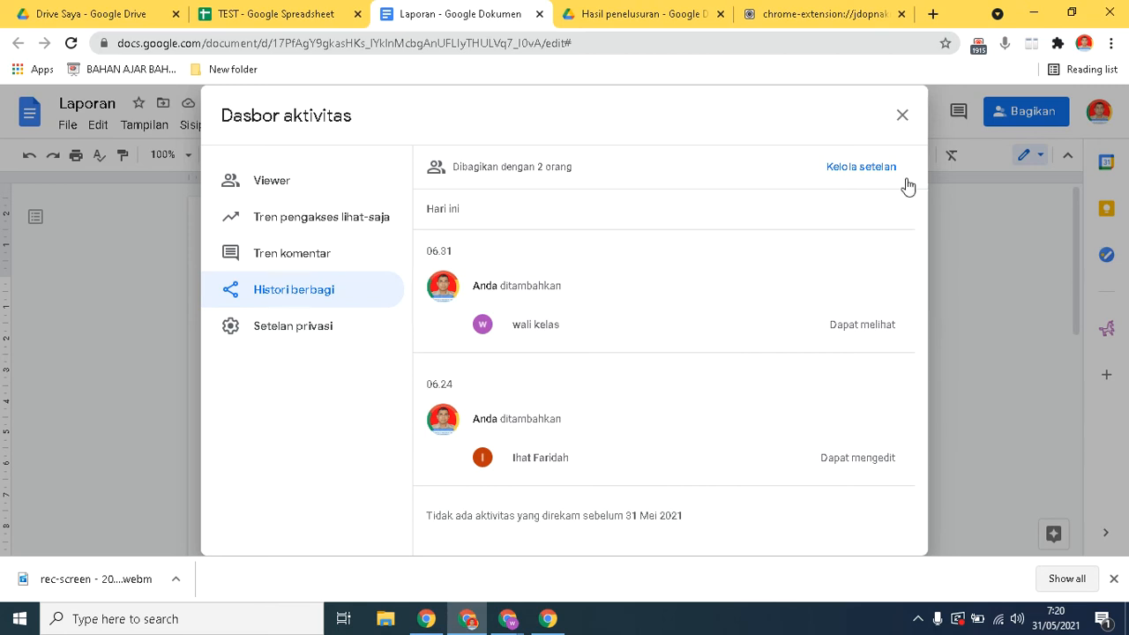
{"action": "left_click", "coordinate": [305, 334]}
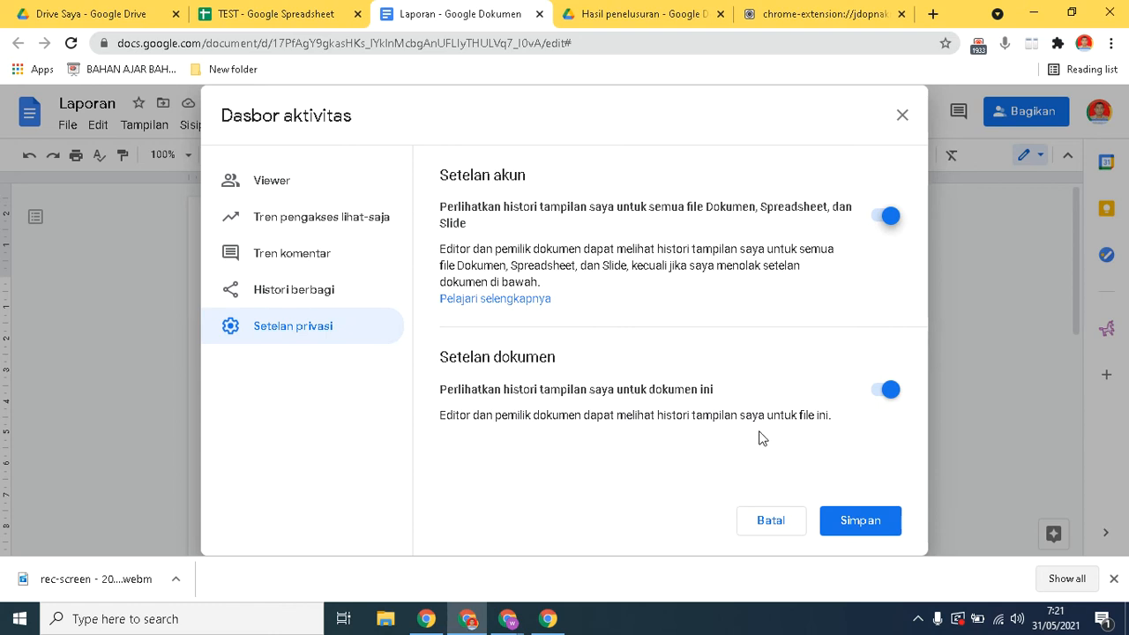
{"action": "left_click", "coordinate": [773, 525]}
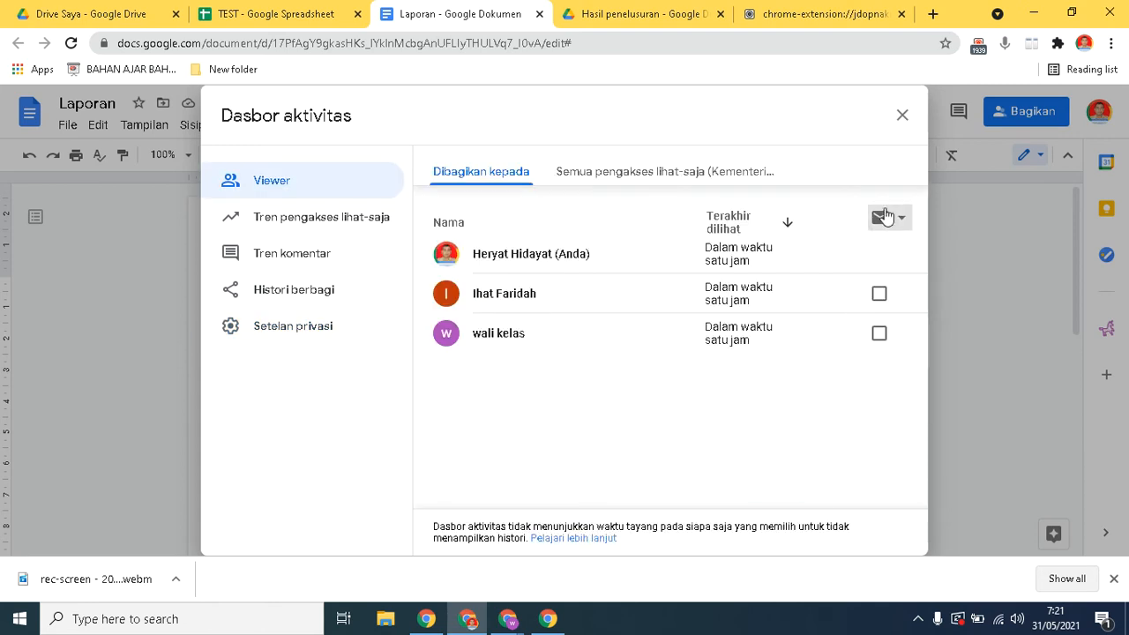
{"action": "left_click", "coordinate": [901, 115]}
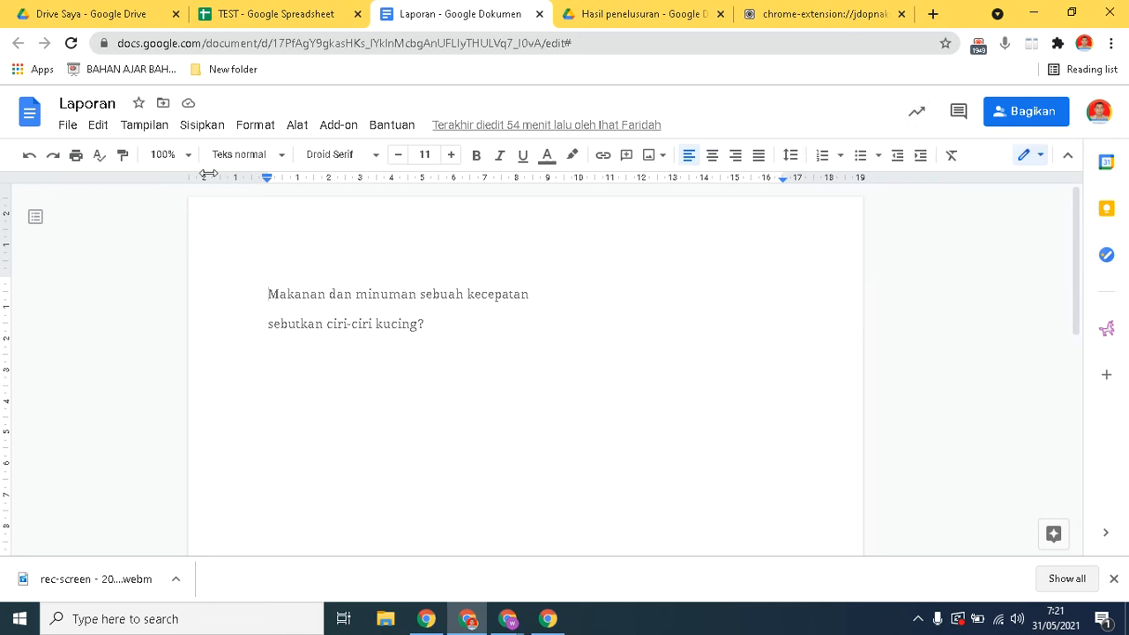
{"action": "left_click", "coordinate": [67, 127]}
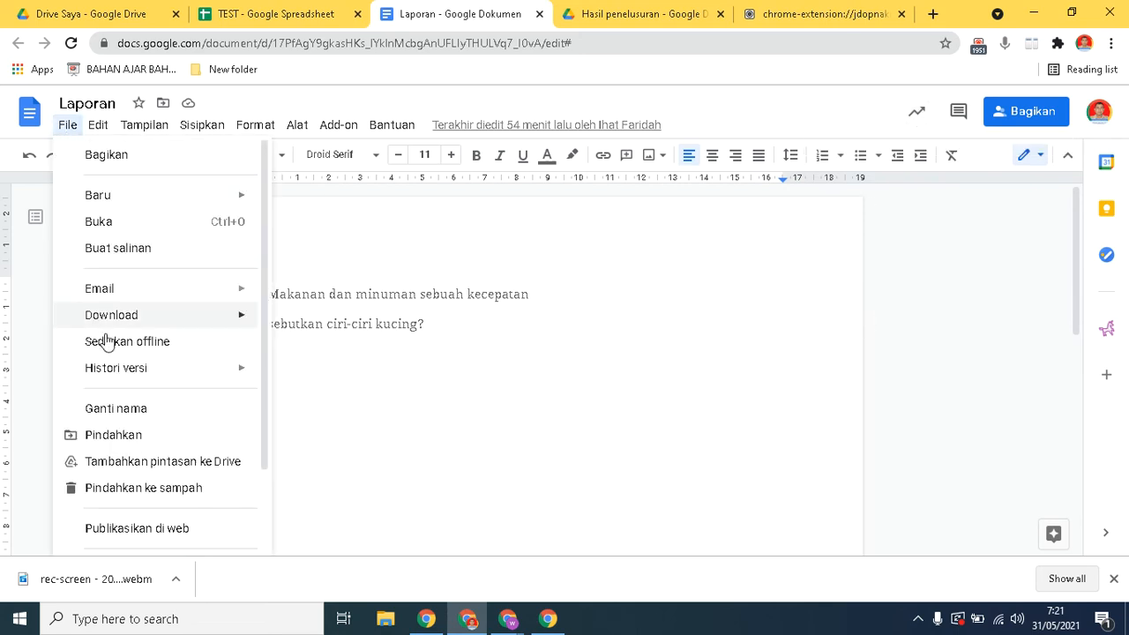
{"action": "mouse_move", "coordinate": [106, 368]}
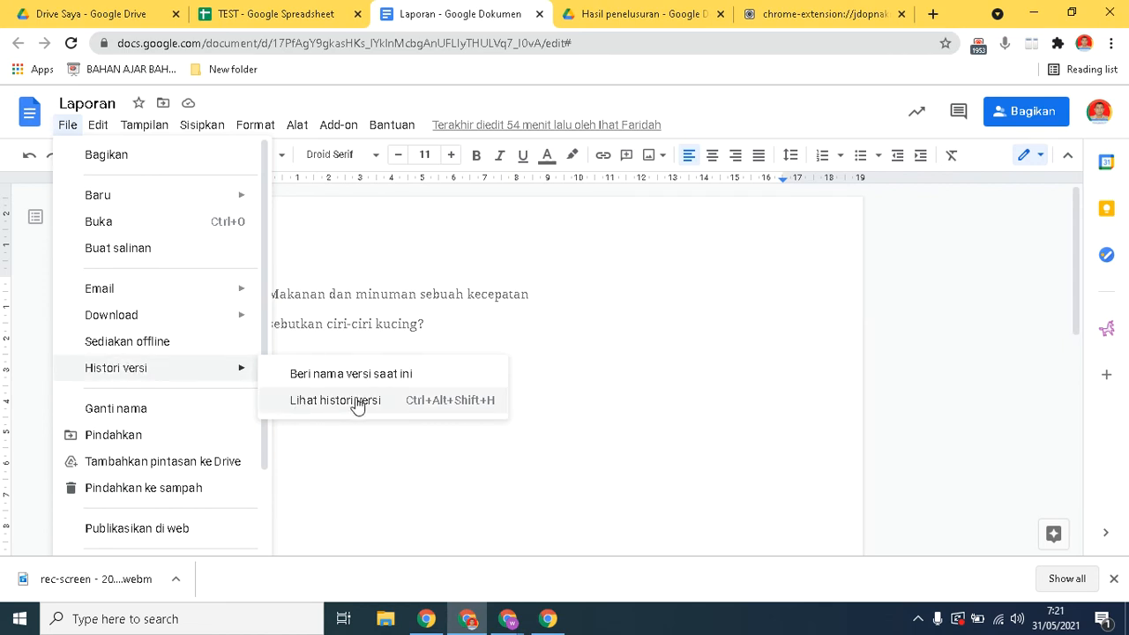
{"action": "left_click", "coordinate": [736, 305]}
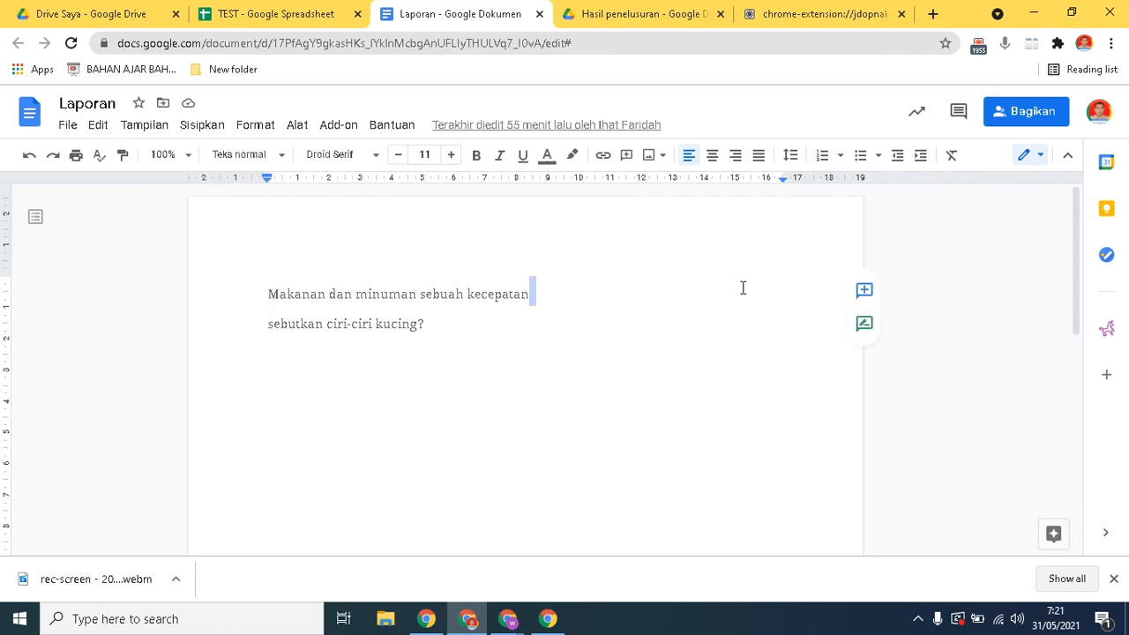
Switch to the second account's Drive and open the Laporan document from its files shared with me.
{"action": "left_click", "coordinate": [636, 14]}
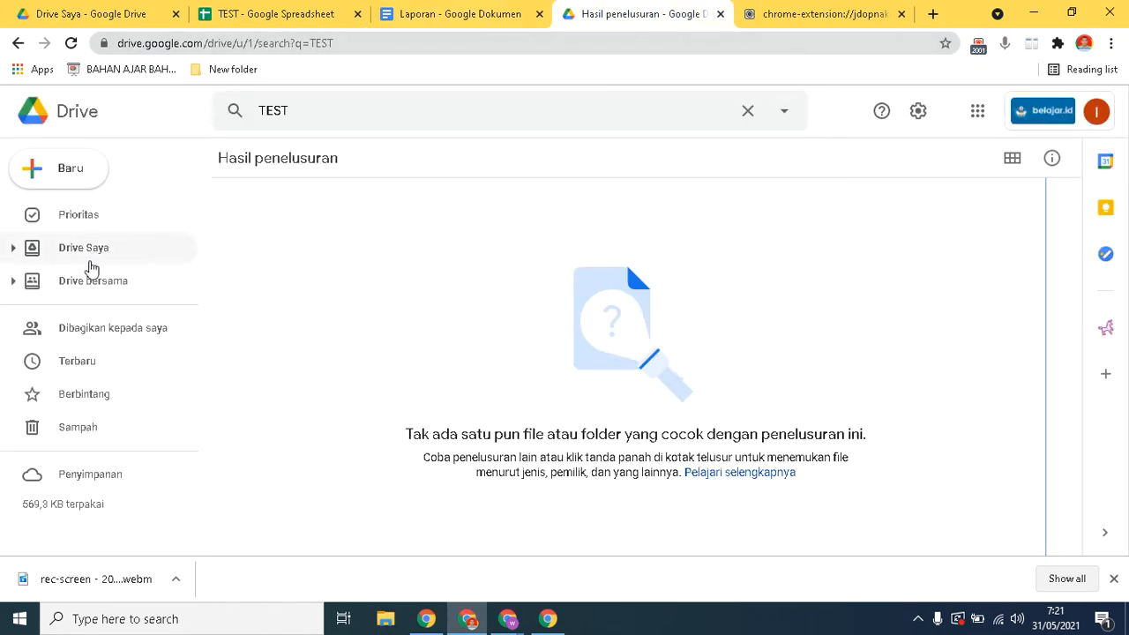
{"action": "left_click", "coordinate": [99, 331]}
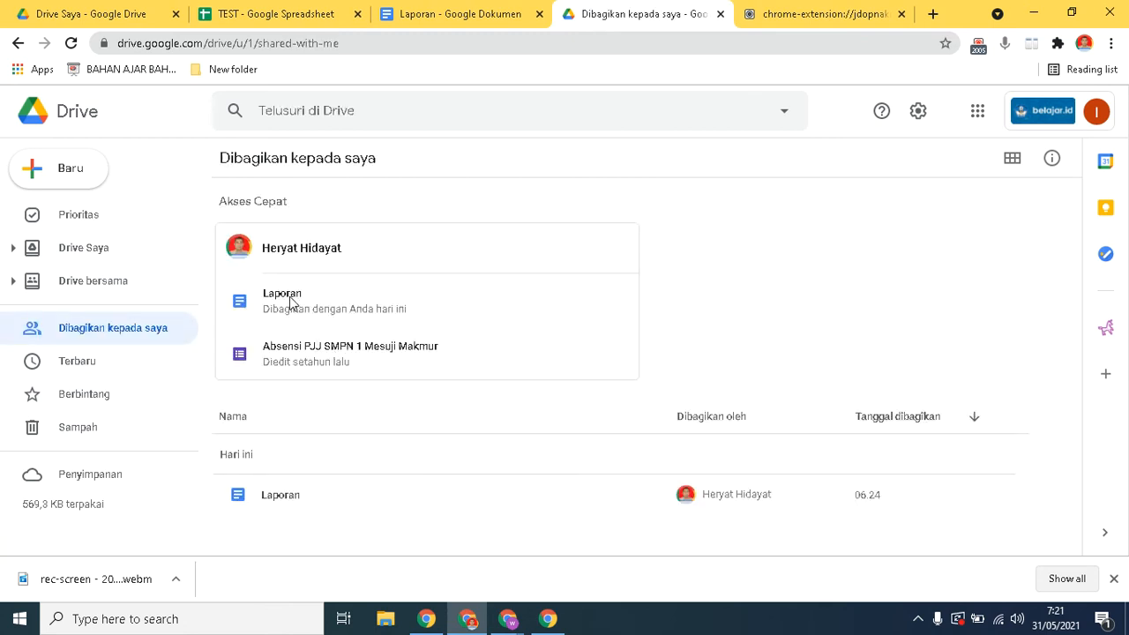
{"action": "double_click", "coordinate": [291, 304]}
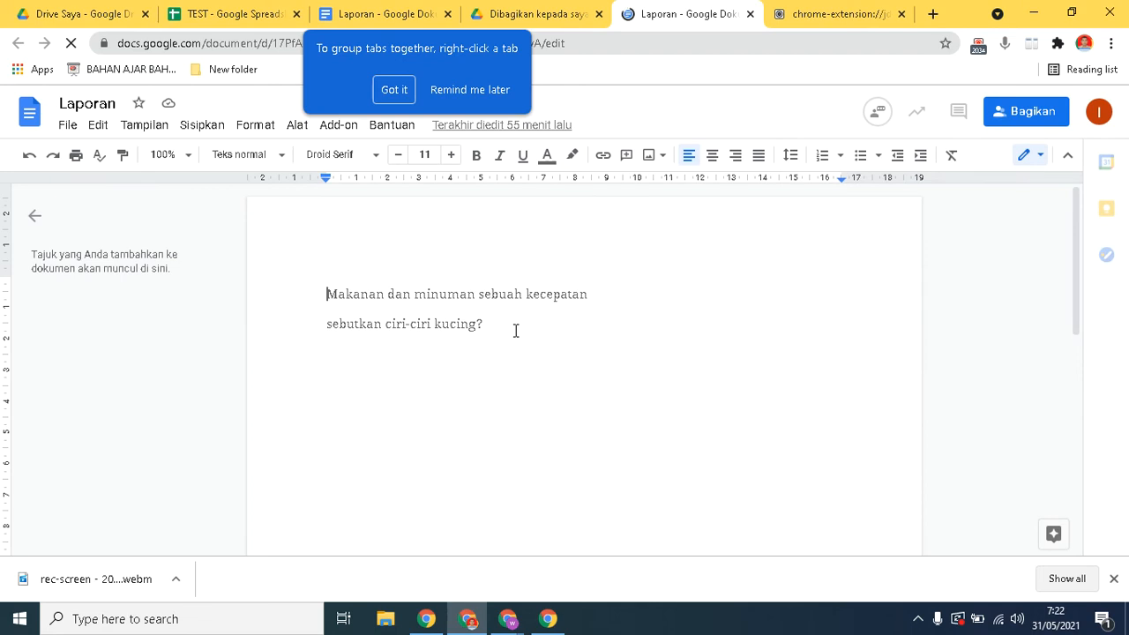
Add the line "TULISKAN PENDAPATMU?" below the question about the cat's characteristics.
{"action": "key", "text": "Return"}
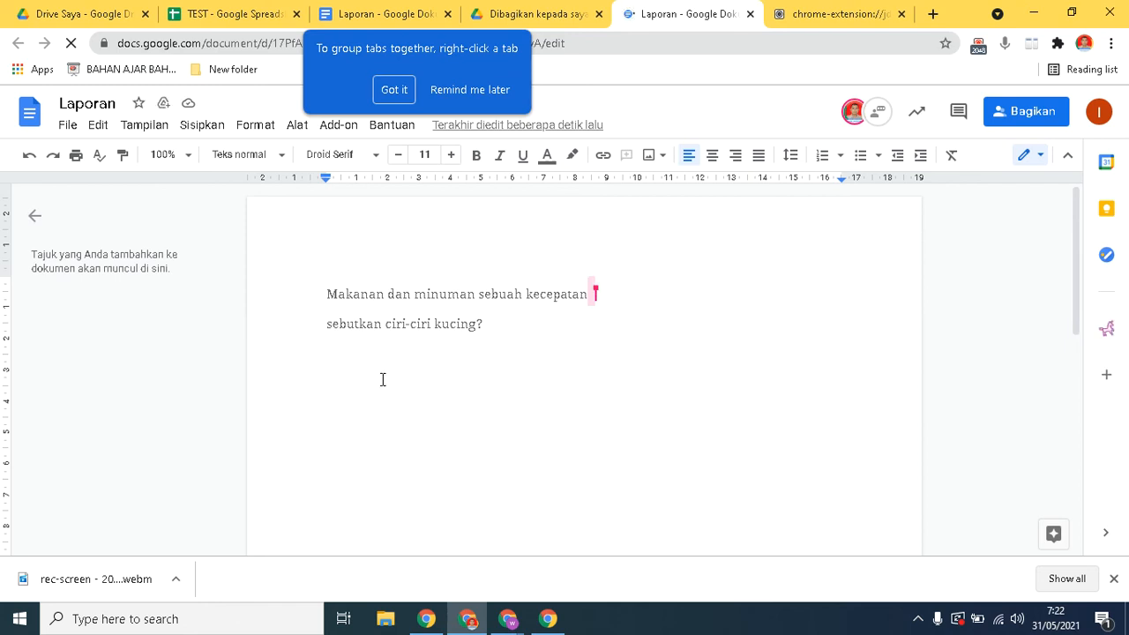
{"action": "type", "text": "TU"}
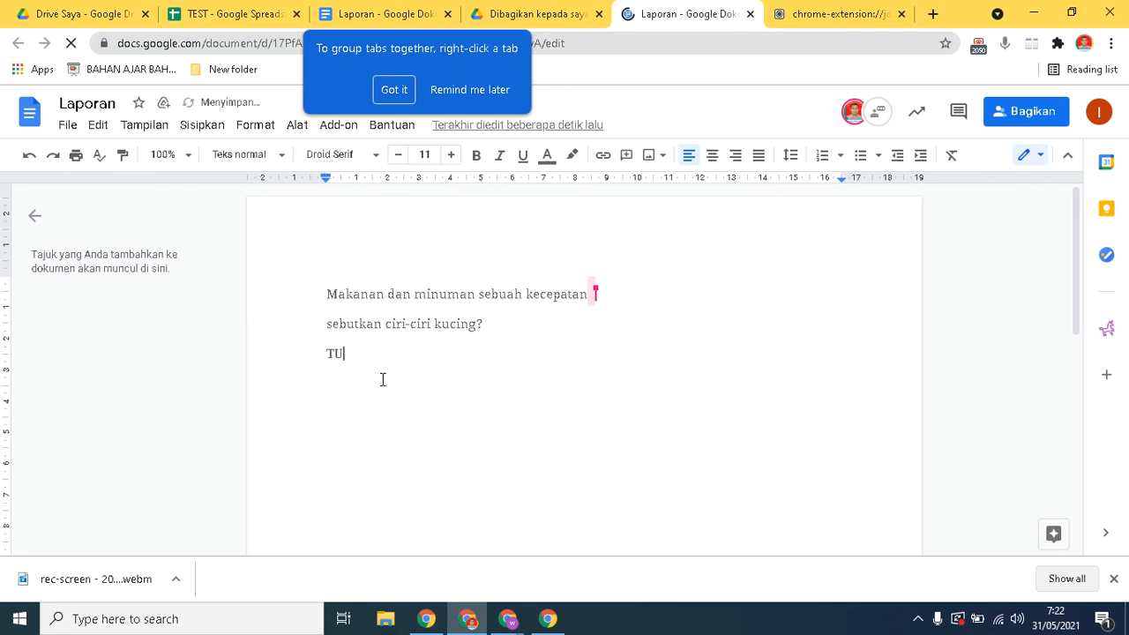
{"action": "type", "text": "LISKAN KOMENTAR"}
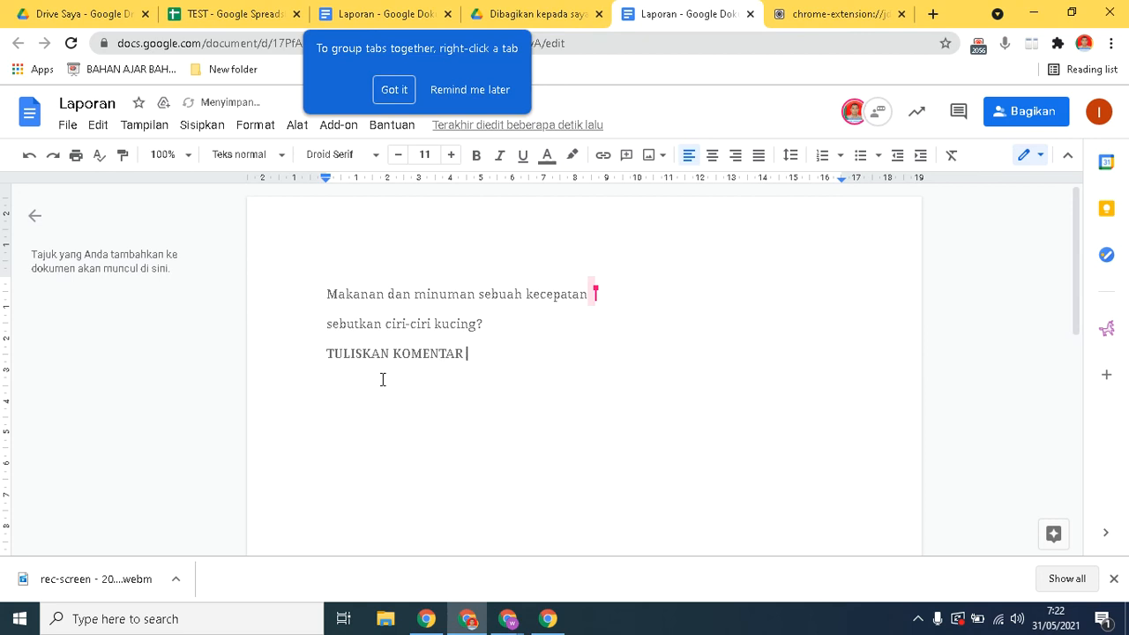
{"action": "key", "text": "BackSpace"}
{"action": "key", "text": "BackSpace"}
{"action": "key", "text": "BackSpace"}
{"action": "key", "text": "BackSpace"}
{"action": "key", "text": "BackSpace"}
{"action": "key", "text": "BackSpace"}
{"action": "key", "text": "BackSpace"}
{"action": "key", "text": "BackSpace"}
{"action": "type", "text": "PENDAPATMU?"}
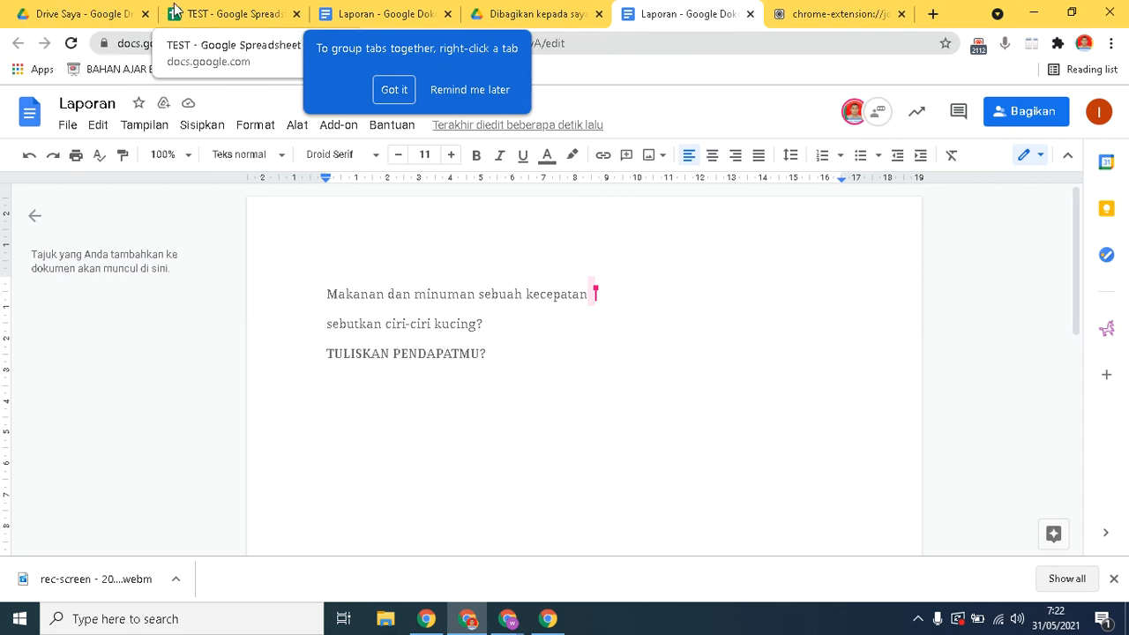
Return to the owner's session of Laporan, open its version history and look through the listed versions down to the oldest.
{"action": "left_click", "coordinate": [350, 15]}
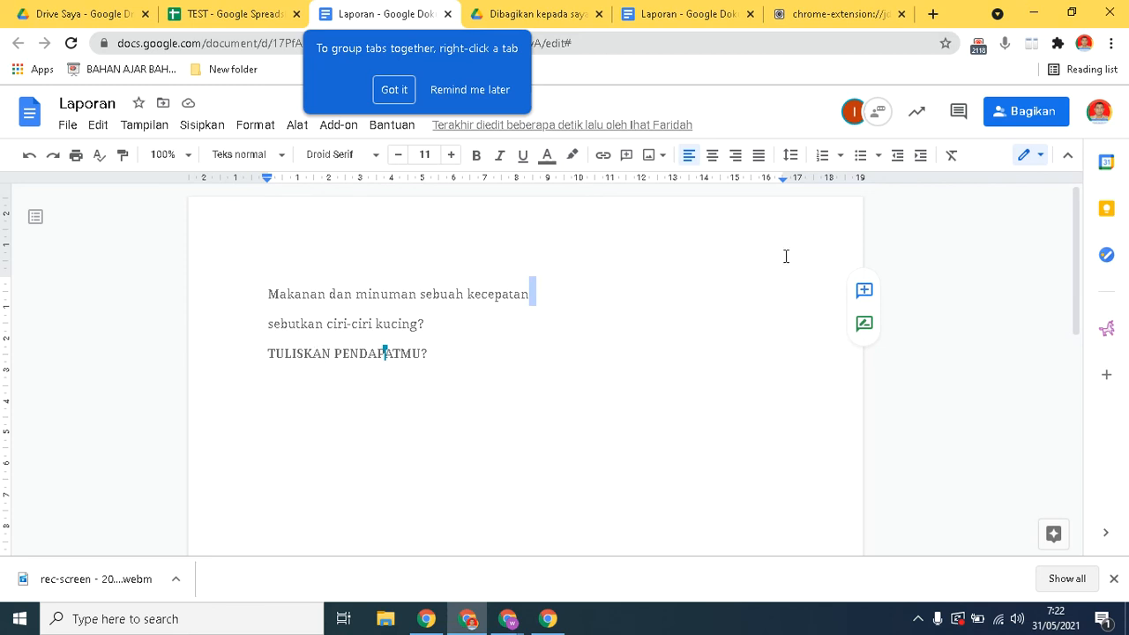
{"action": "left_click", "coordinate": [374, 362]}
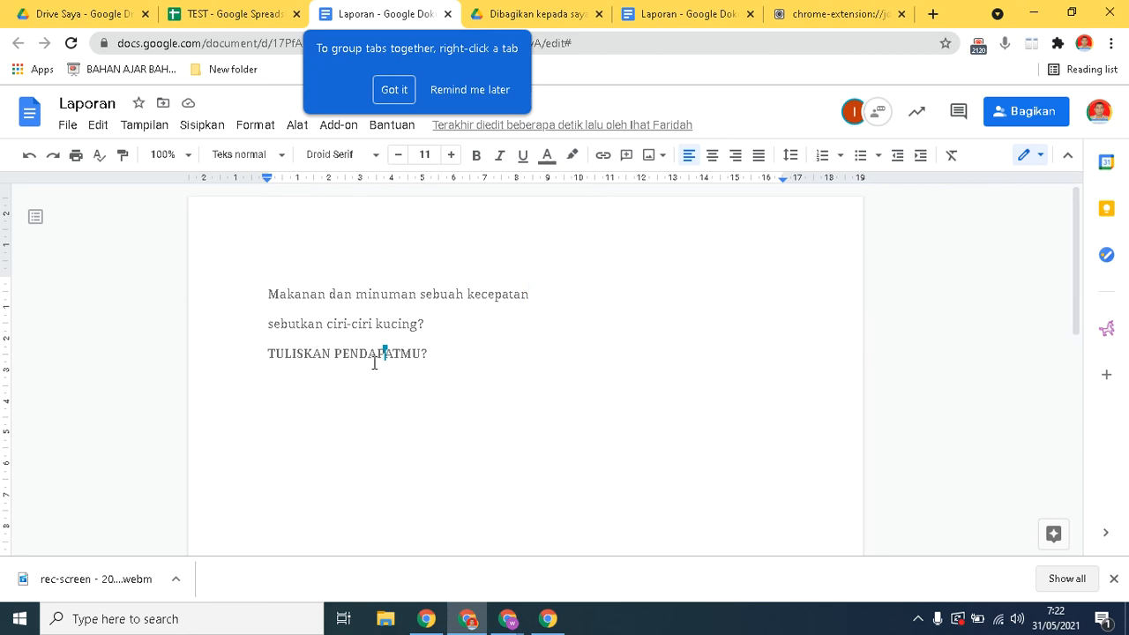
{"action": "left_click", "coordinate": [67, 125]}
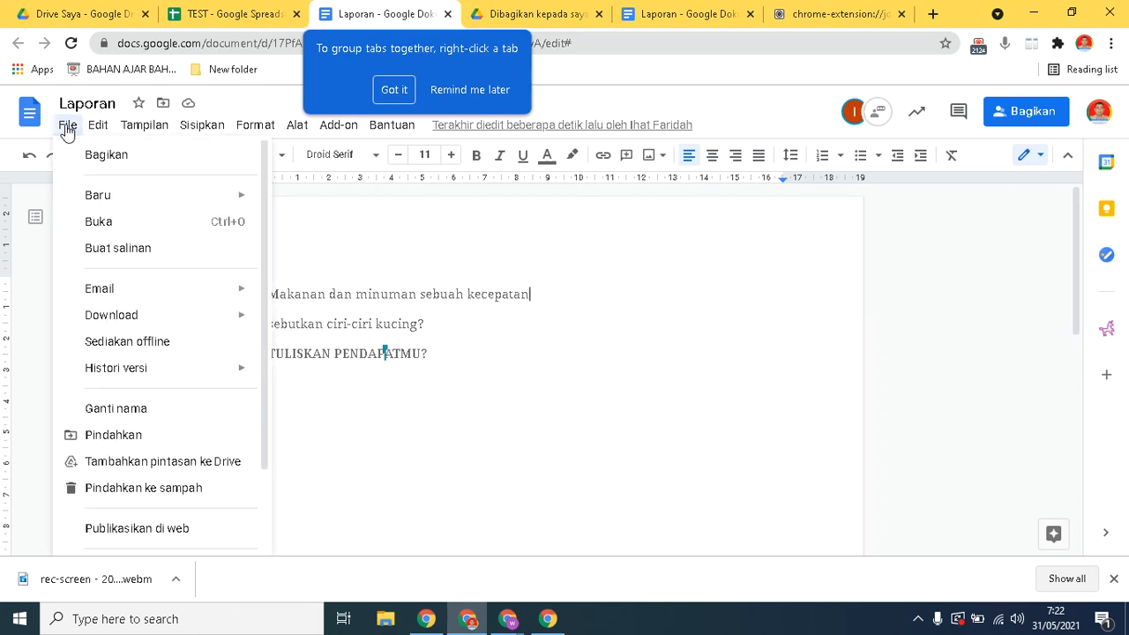
{"action": "mouse_move", "coordinate": [99, 367]}
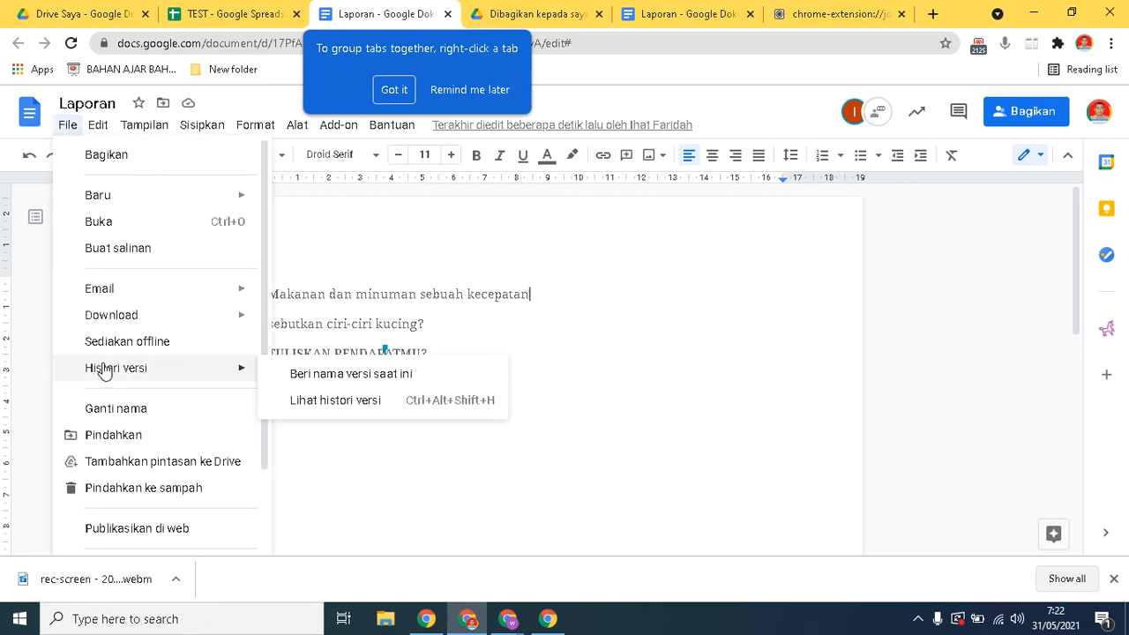
{"action": "left_click", "coordinate": [351, 402]}
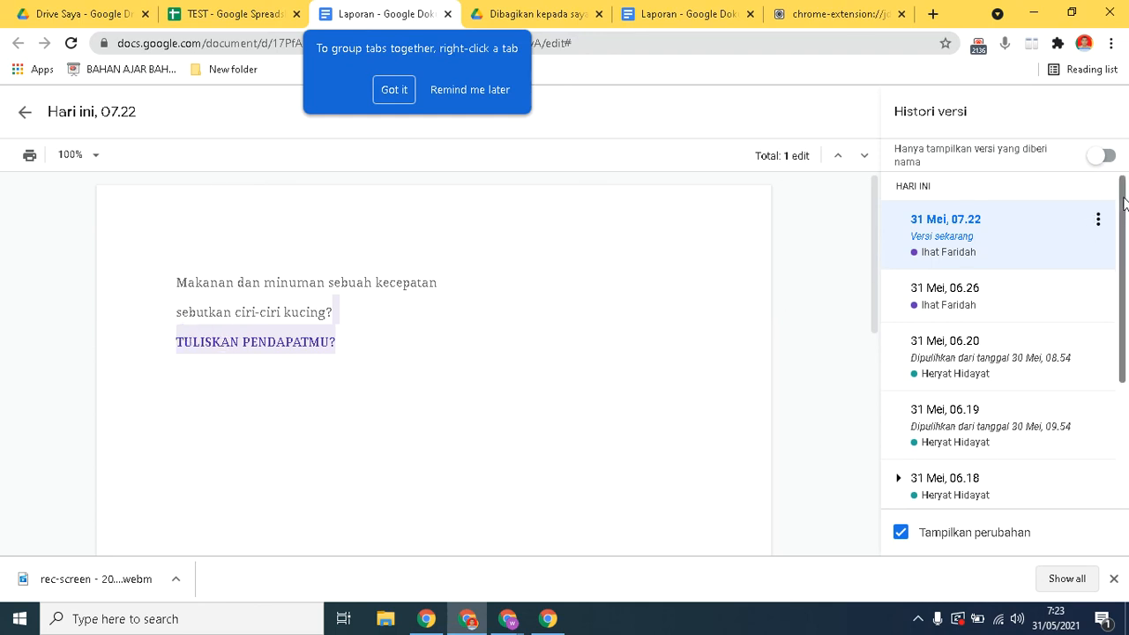
{"action": "scroll", "coordinate": [1126, 196], "scroll_direction": "down", "scroll_amount": 2}
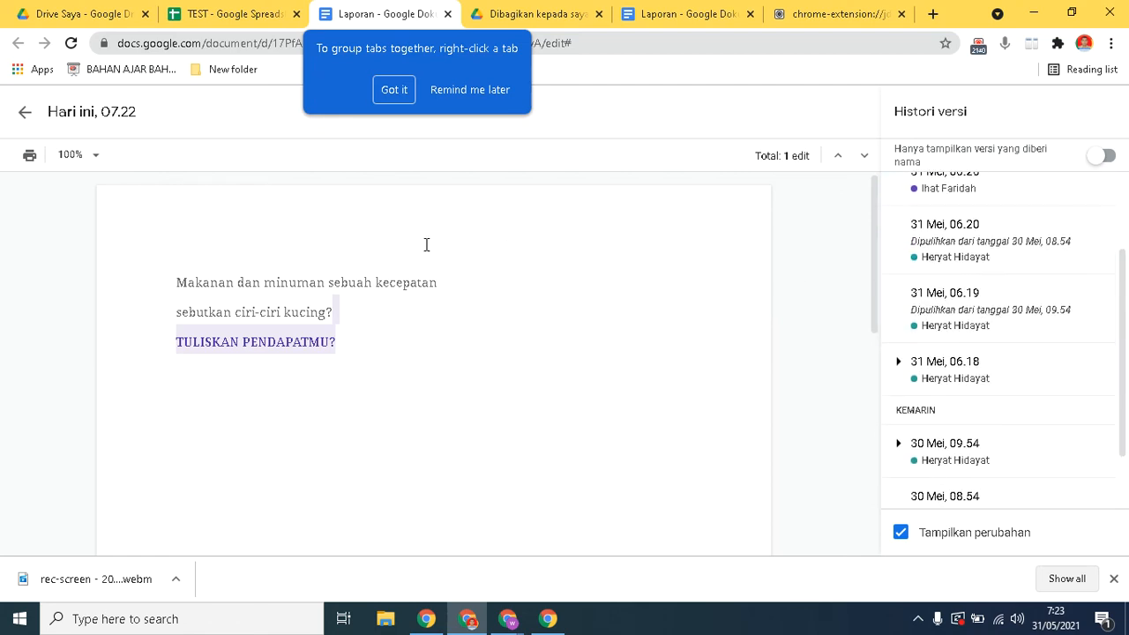
{"action": "left_click_drag", "start_coordinate": [1124, 296], "coordinate": [1122, 361]}
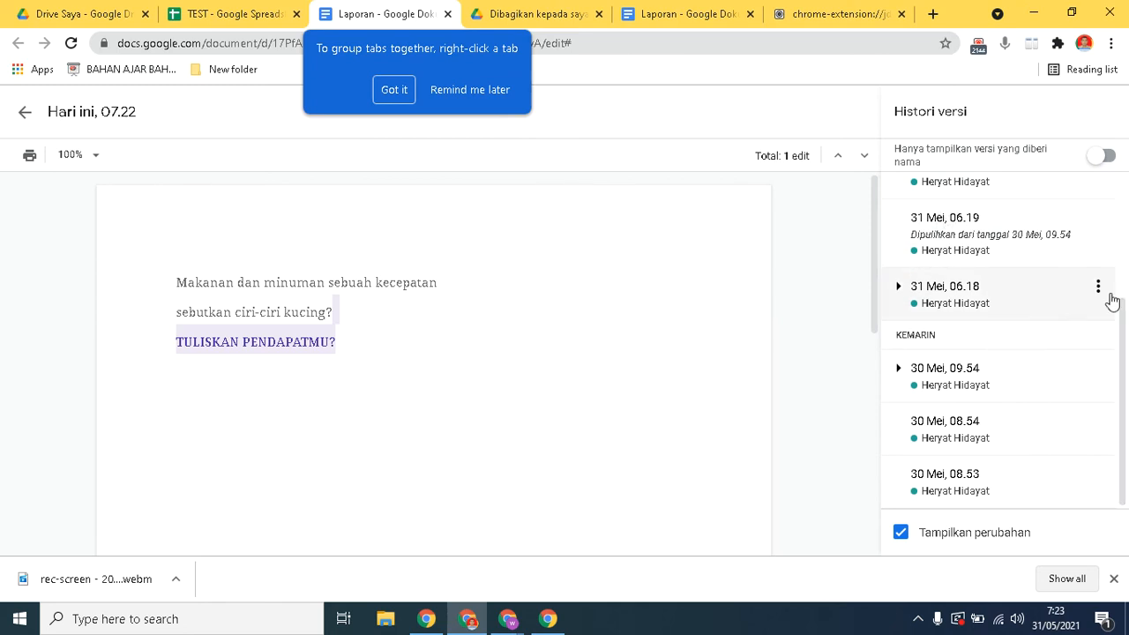
{"action": "left_click_drag", "start_coordinate": [1123, 318], "coordinate": [1118, 255]}
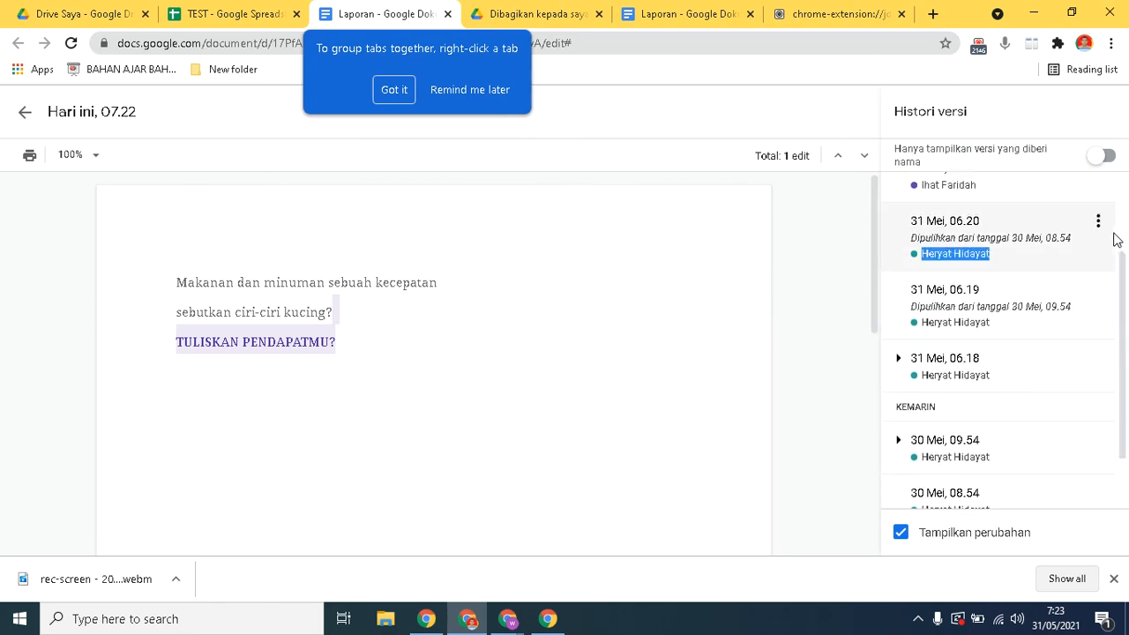
Compare the highlighted edits in Laporan's 31 Mei versions from 06.20, 06.18 and 07.22 in the version history.
{"action": "left_click", "coordinate": [1119, 256]}
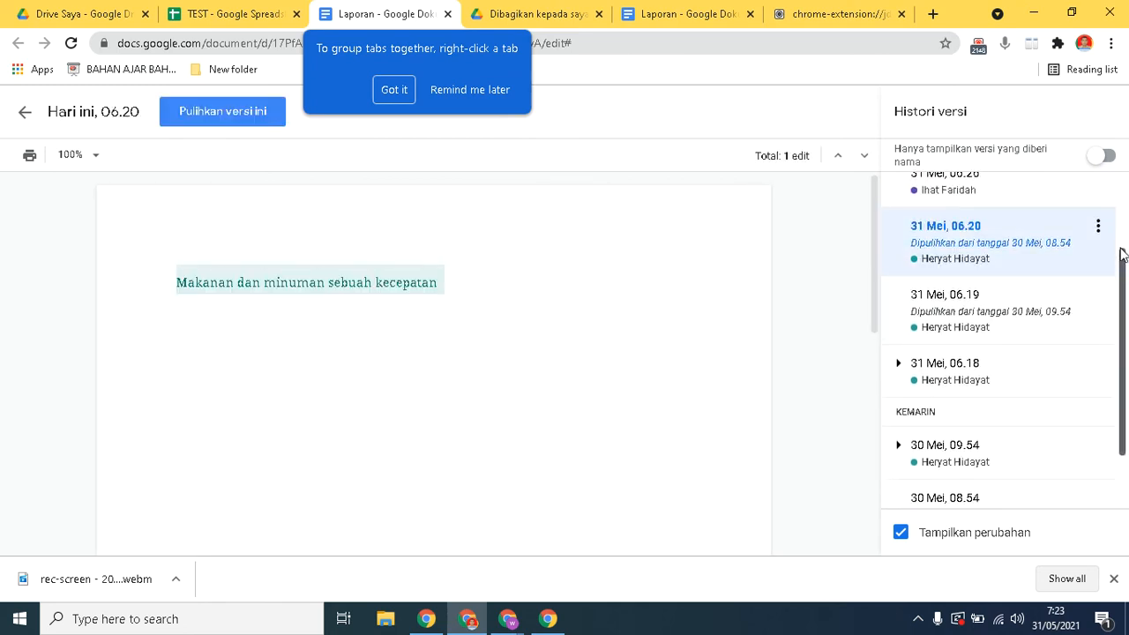
{"action": "left_click_drag", "start_coordinate": [1124, 276], "coordinate": [1125, 190]}
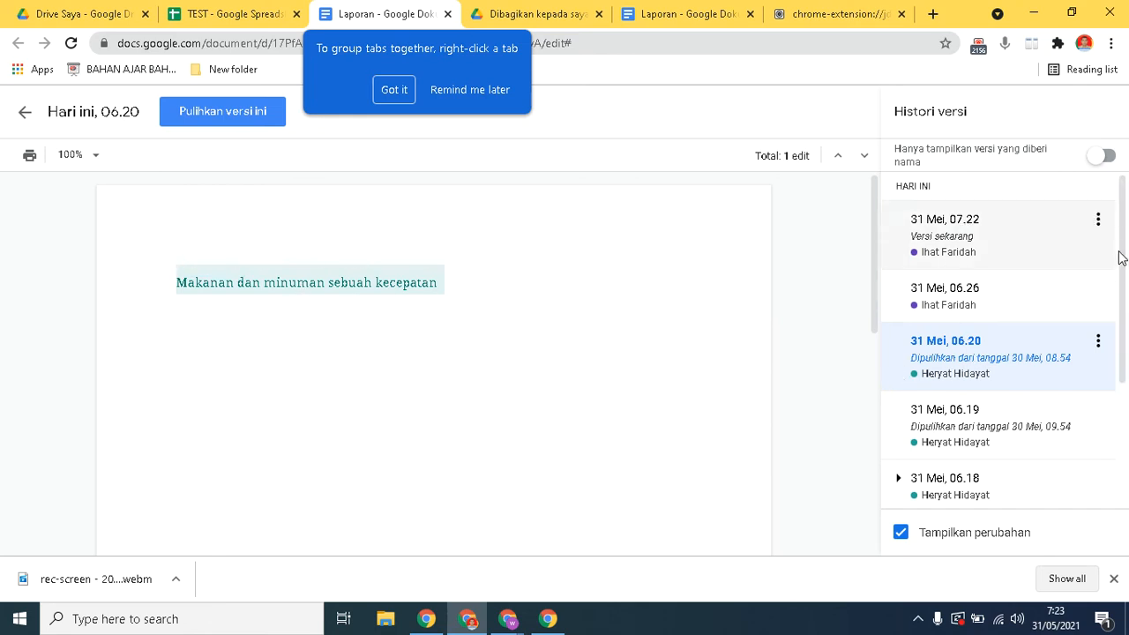
{"action": "left_click_drag", "start_coordinate": [1126, 254], "coordinate": [1126, 445]}
{"action": "left_click_drag", "start_coordinate": [1116, 274], "coordinate": [1118, 194]}
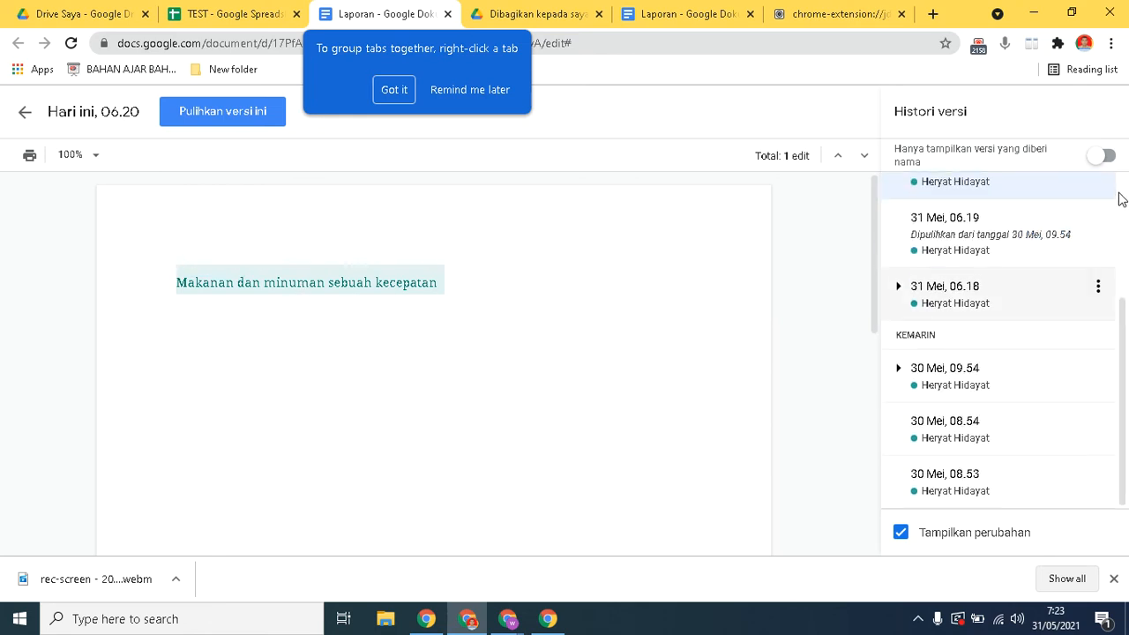
{"action": "left_click_drag", "start_coordinate": [1124, 342], "coordinate": [1124, 218]}
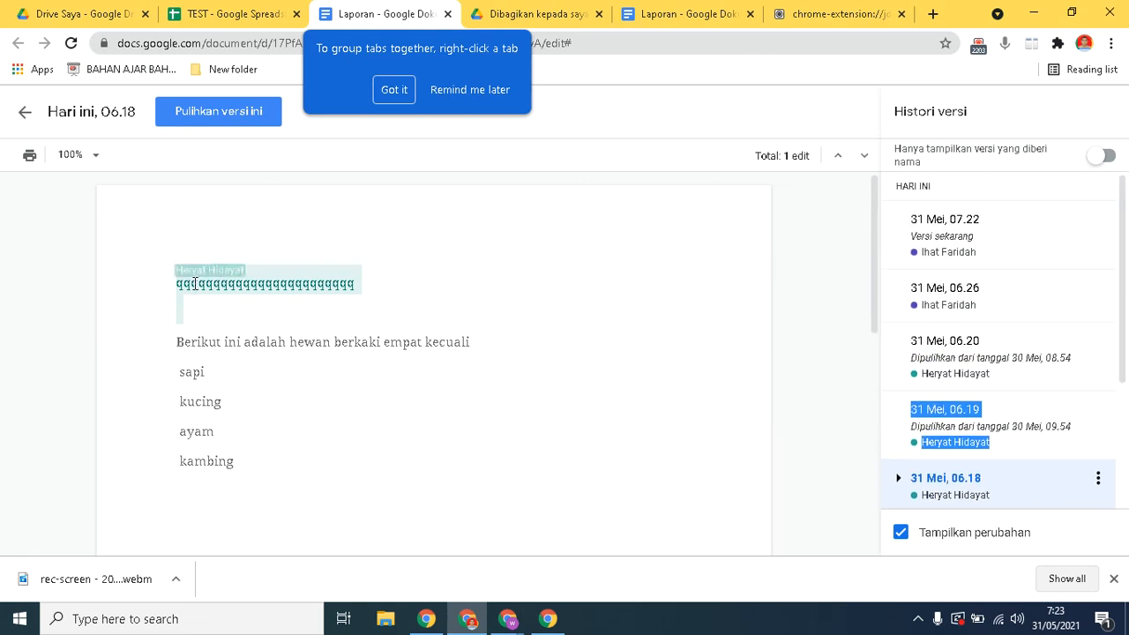
{"action": "left_click", "coordinate": [943, 242]}
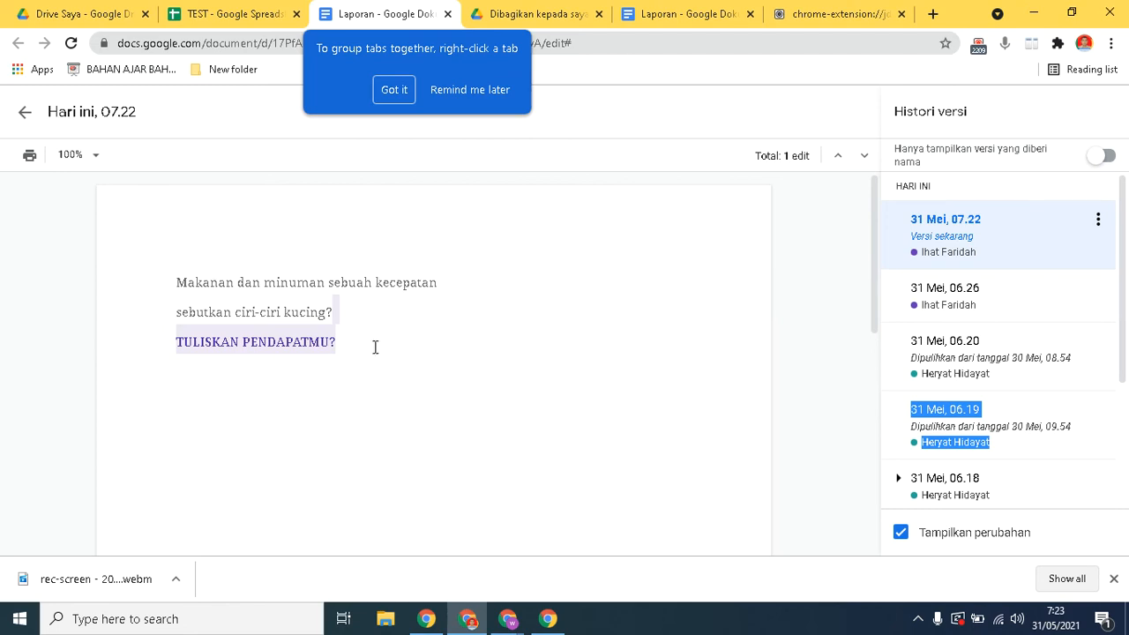
{"action": "left_click", "coordinate": [943, 356]}
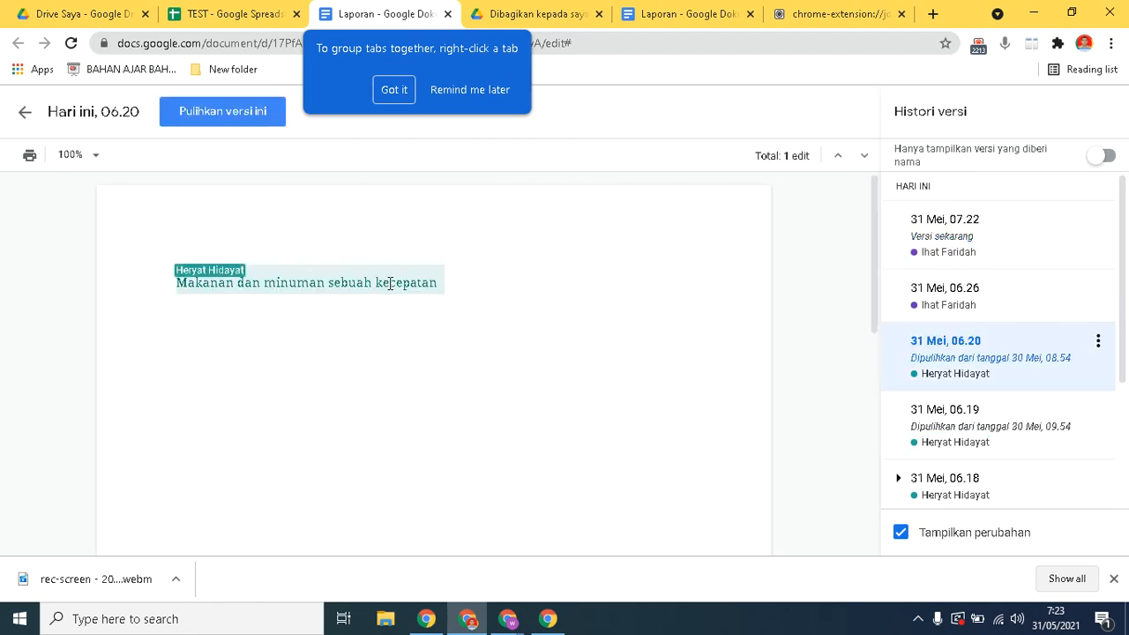
Open the document chat in the second account's session of Laporan, and switch to the view-only account's window of the document.
{"action": "left_click", "coordinate": [654, 14]}
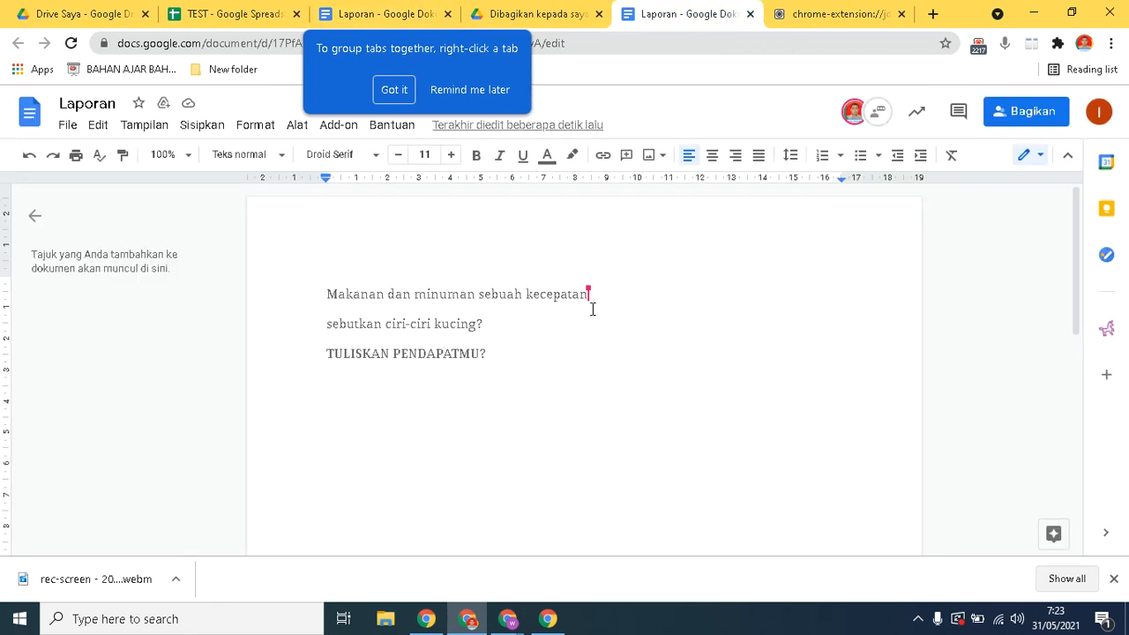
{"action": "left_click", "coordinate": [879, 113]}
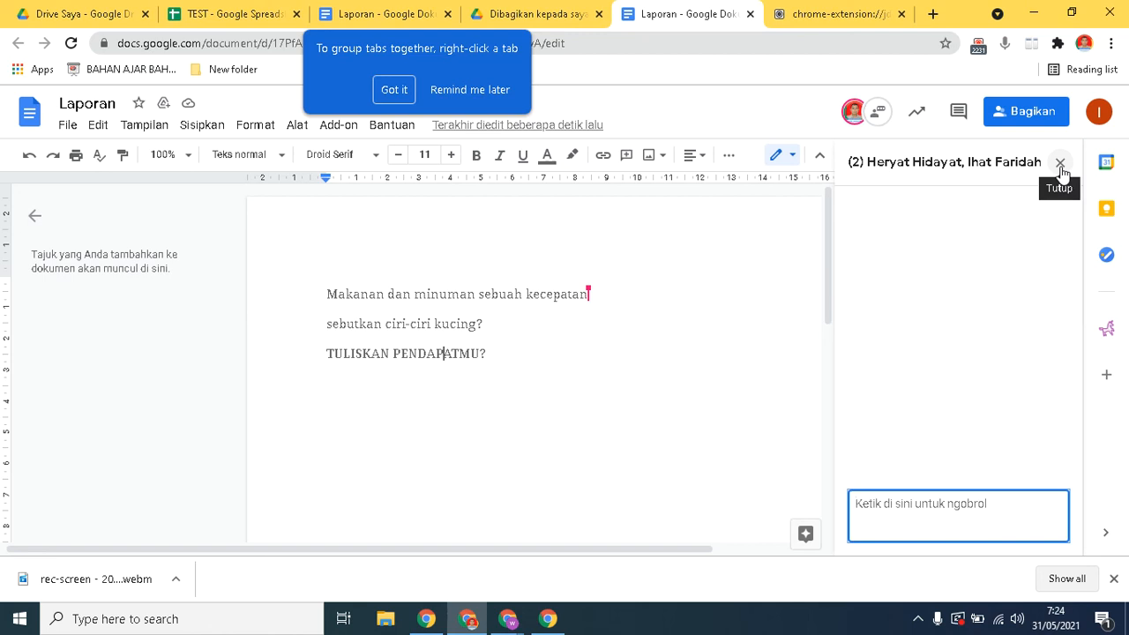
{"action": "left_click", "coordinate": [509, 621]}
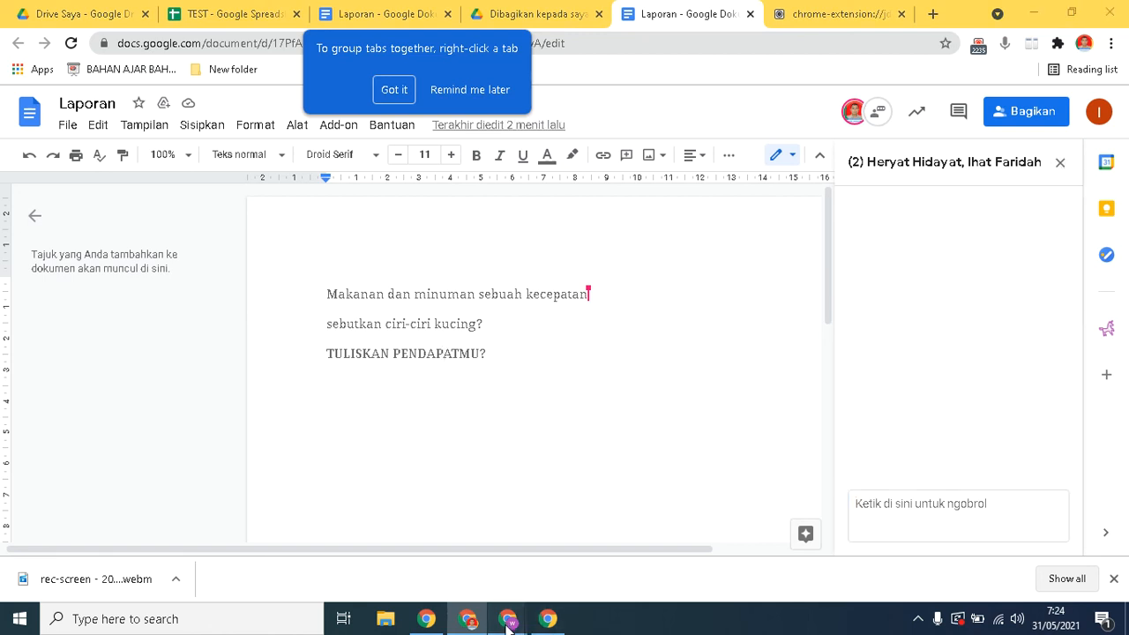
{"action": "mouse_move", "coordinate": [510, 623]}
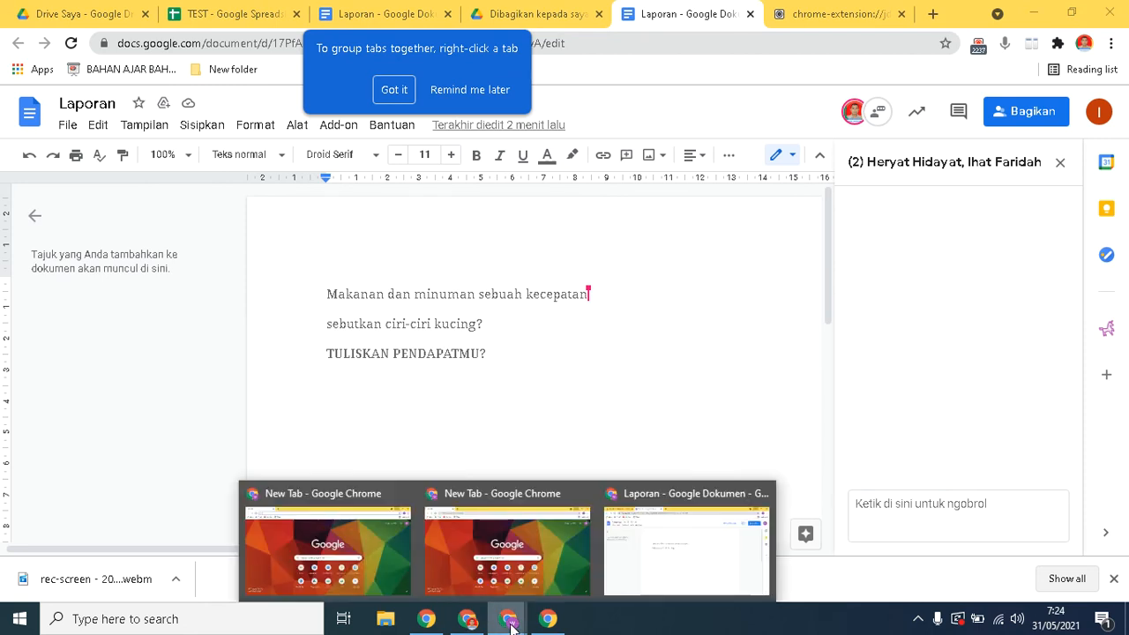
{"action": "left_click", "coordinate": [686, 556]}
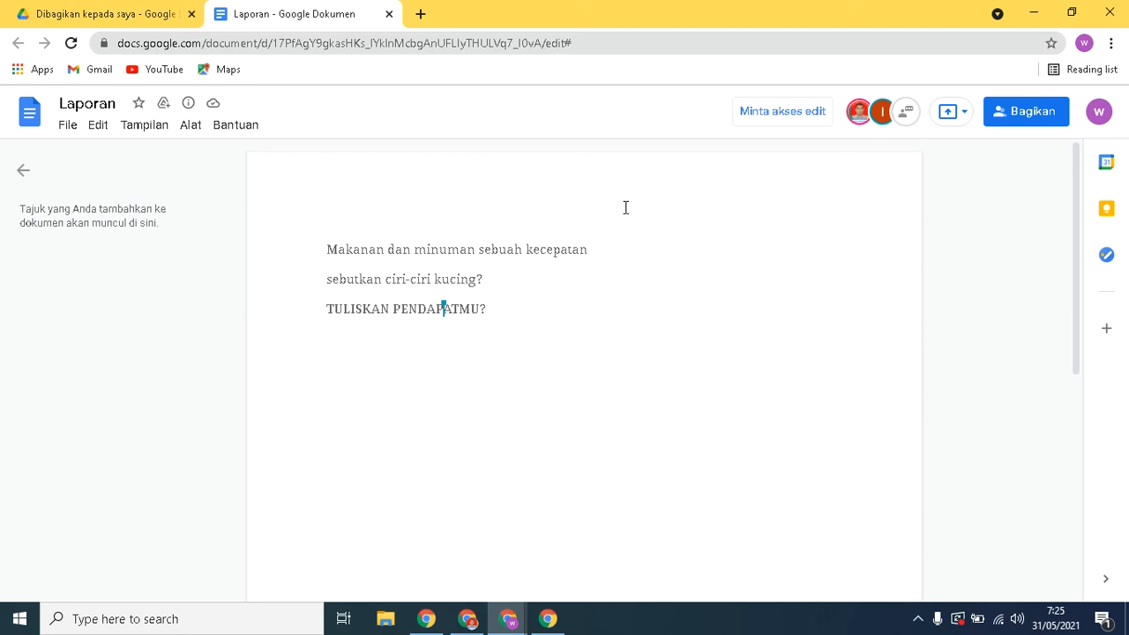
Check whether the view-only account can access Laporan's version history, and return to the second account's session.
{"action": "left_click", "coordinate": [68, 128]}
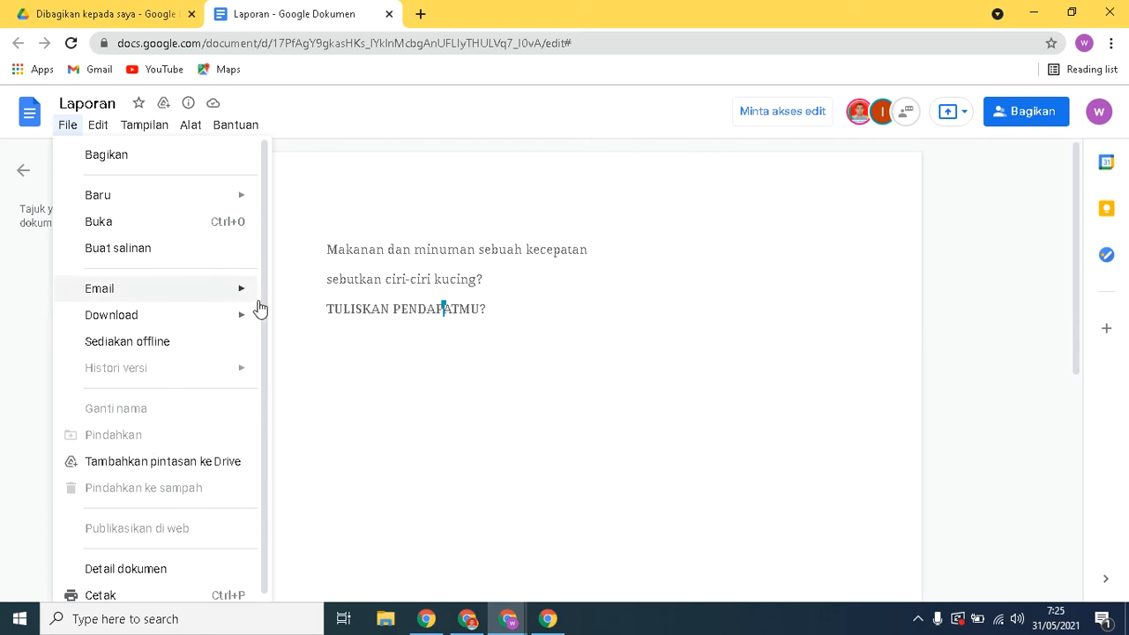
{"action": "mouse_move", "coordinate": [256, 296]}
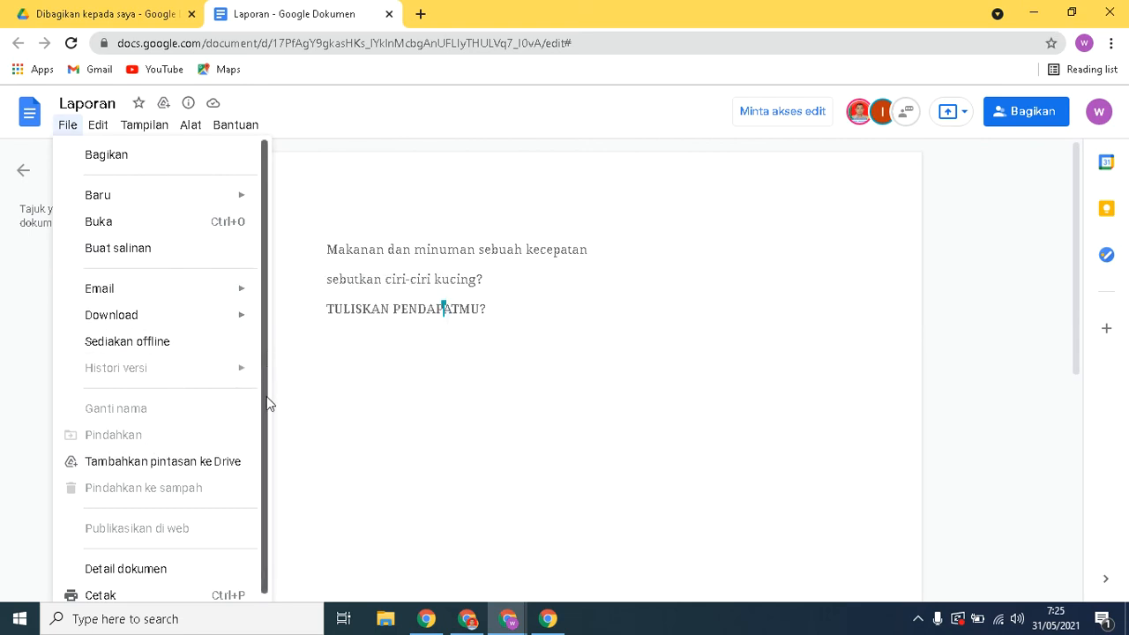
{"action": "scroll", "coordinate": [270, 423], "scroll_direction": "down", "scroll_amount": 1}
{"action": "scroll", "coordinate": [264, 397], "scroll_direction": "up", "scroll_amount": 1}
{"action": "scroll", "coordinate": [252, 477], "scroll_direction": "down", "scroll_amount": 1}
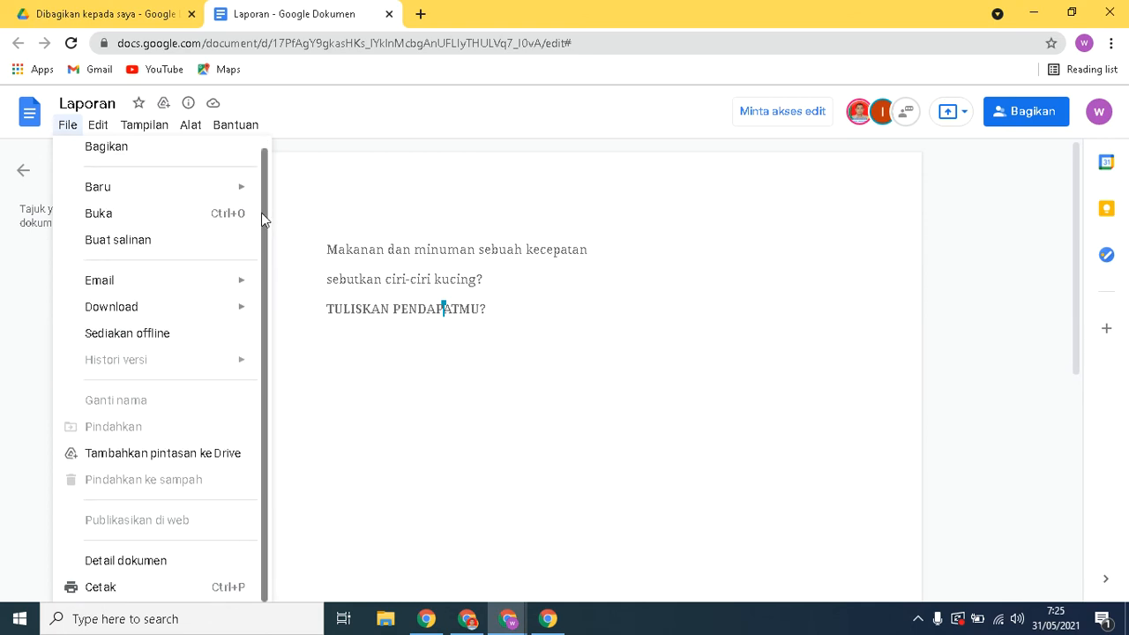
{"action": "left_click_drag", "start_coordinate": [261, 213], "coordinate": [270, 320]}
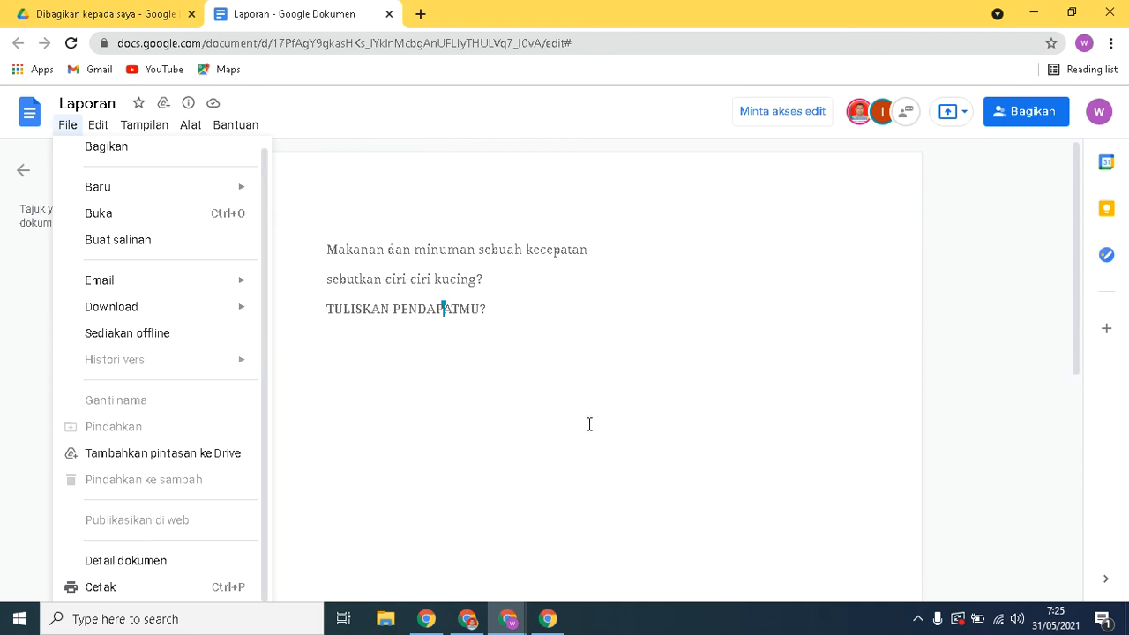
{"action": "left_click", "coordinate": [788, 228]}
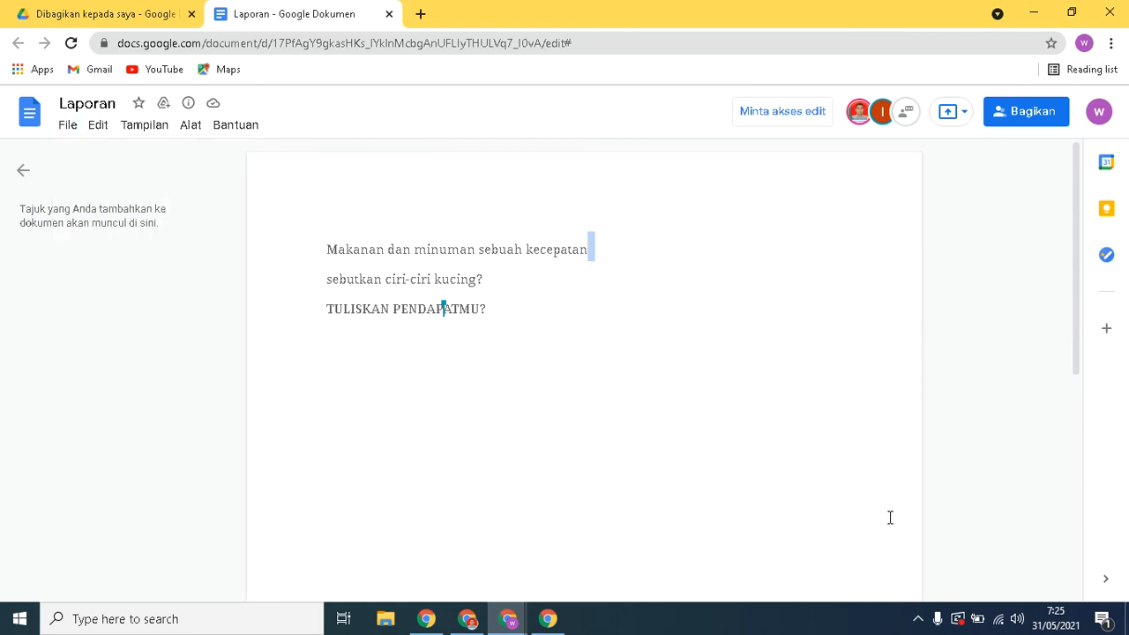
{"action": "left_click", "coordinate": [467, 618]}
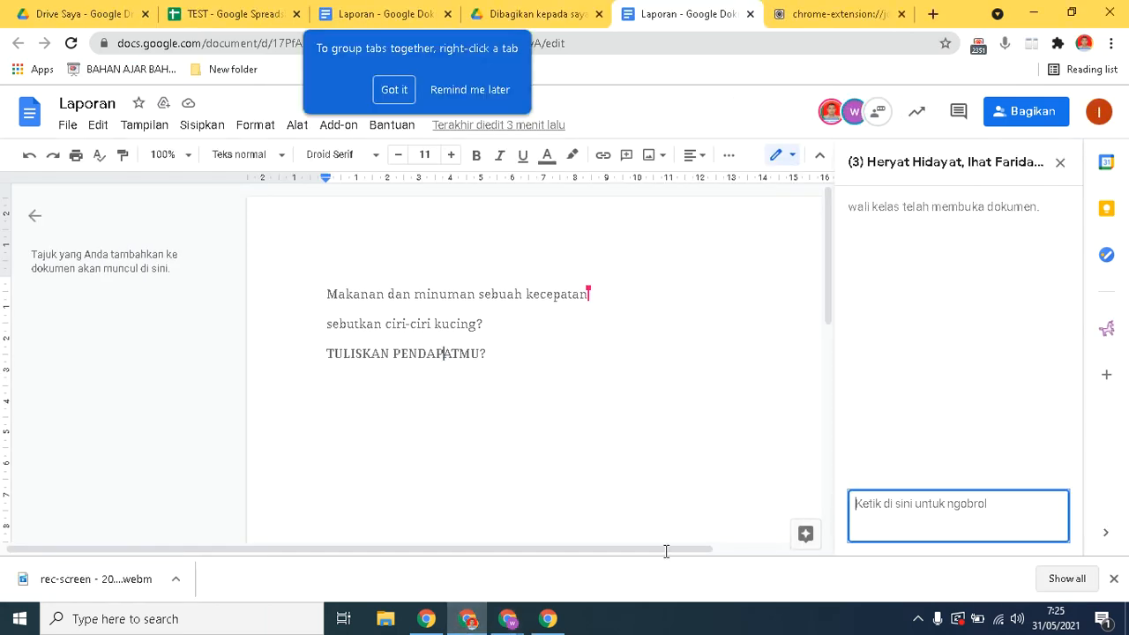